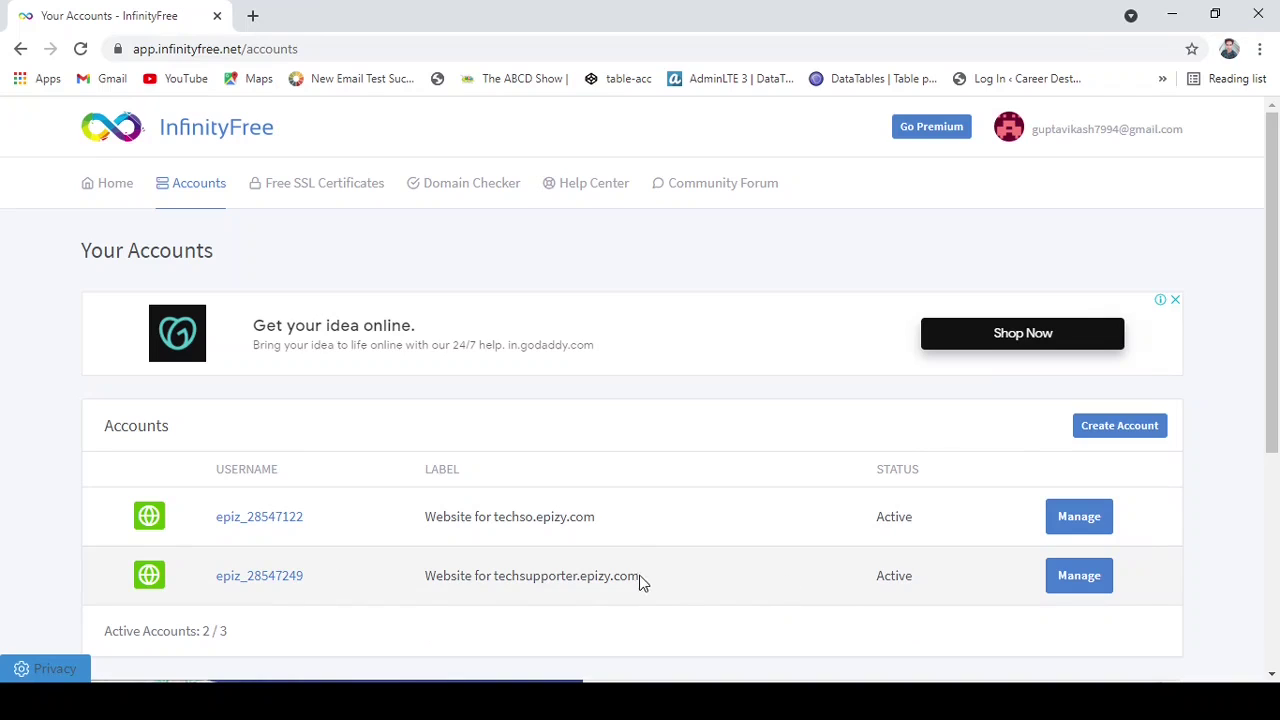
Open Manage for the 'Website for techsupporter.epizy.com' account on the Accounts page.
{"action": "left_click_drag", "start_coordinate": [642, 578], "coordinate": [437, 582]}
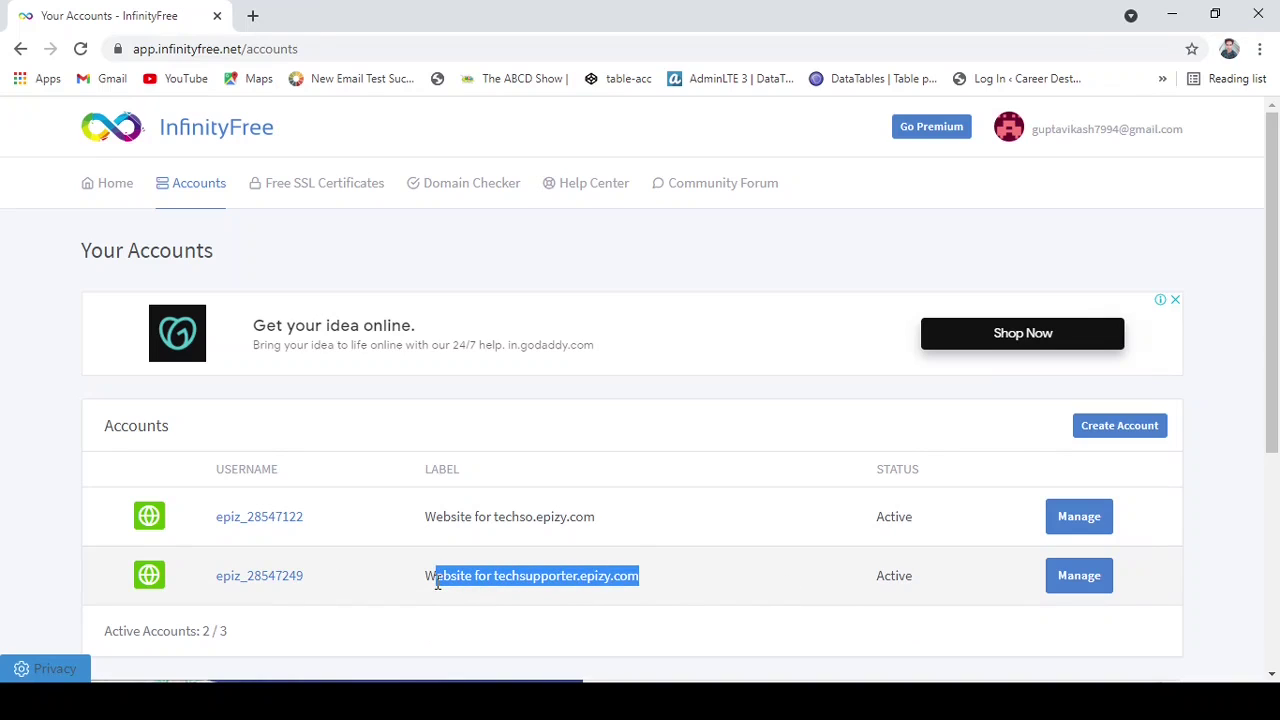
{"action": "left_click", "coordinate": [670, 583]}
{"action": "left_click", "coordinate": [1062, 591]}
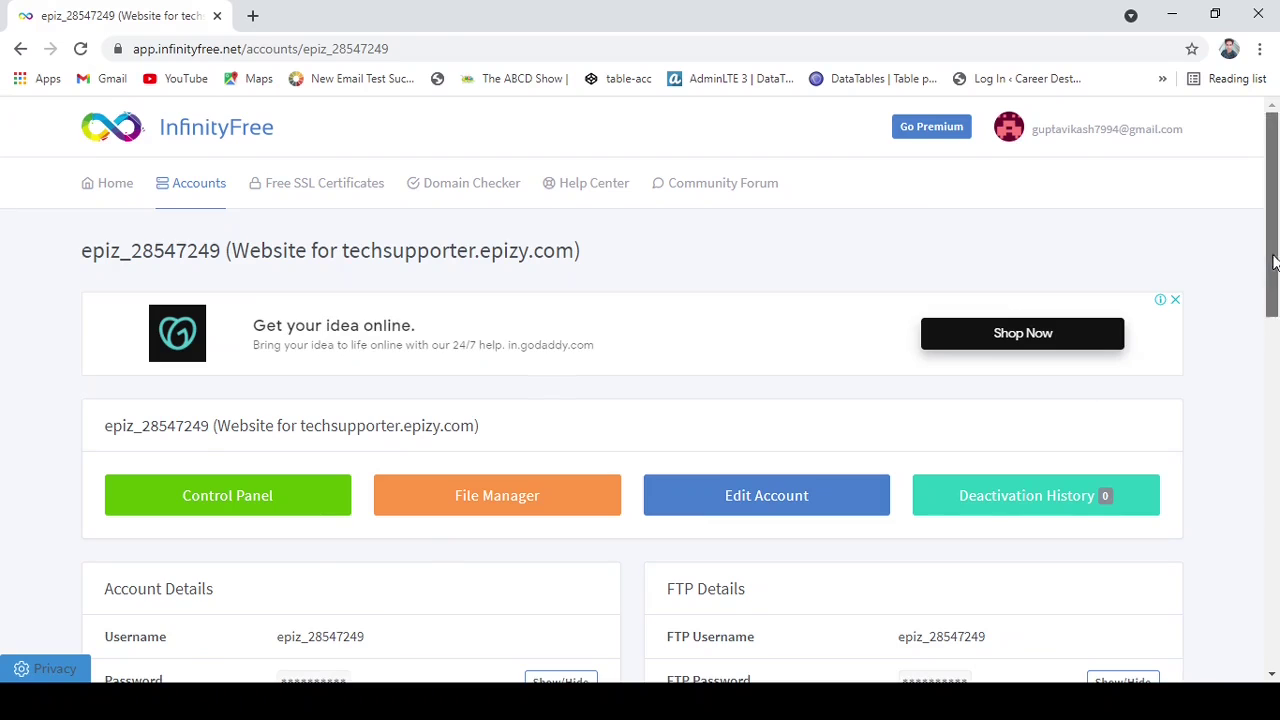
Open techsupporter.epizy.com in a new tab, check its 'Your Website Is Ready' page, then return to the account.
{"action": "left_click_drag", "start_coordinate": [1276, 264], "coordinate": [1276, 408]}
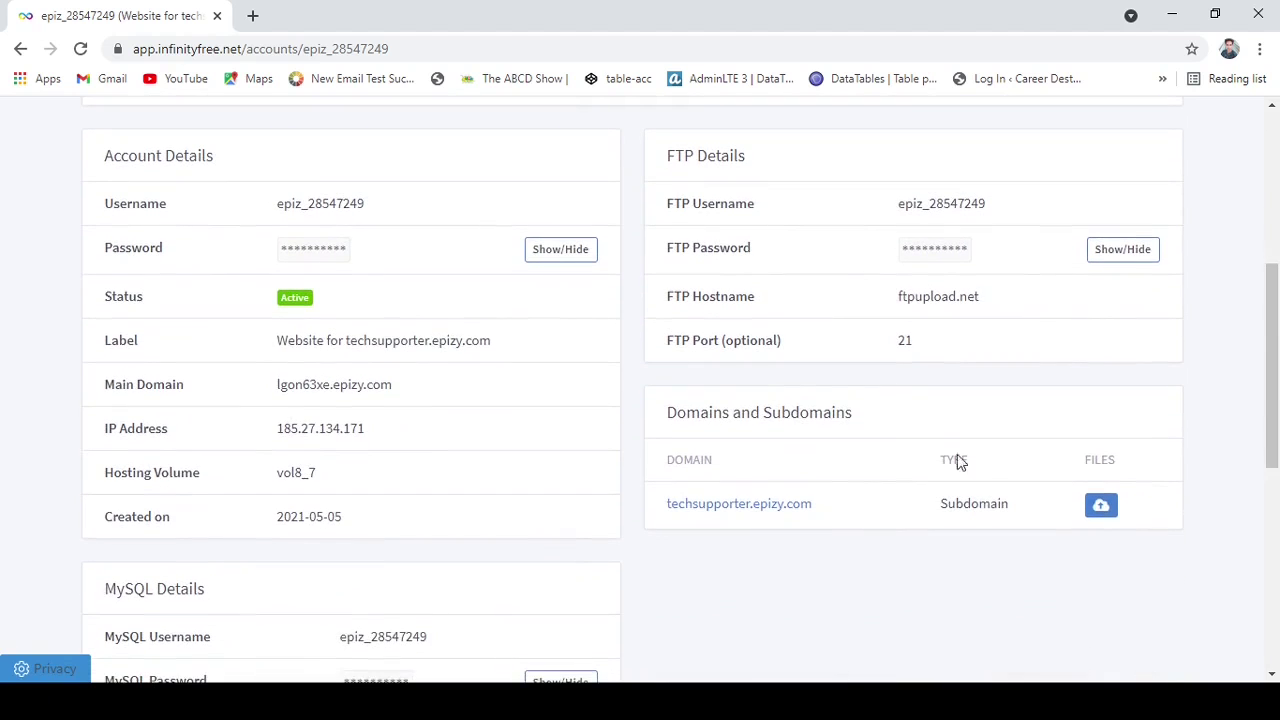
{"action": "left_click", "coordinate": [734, 508]}
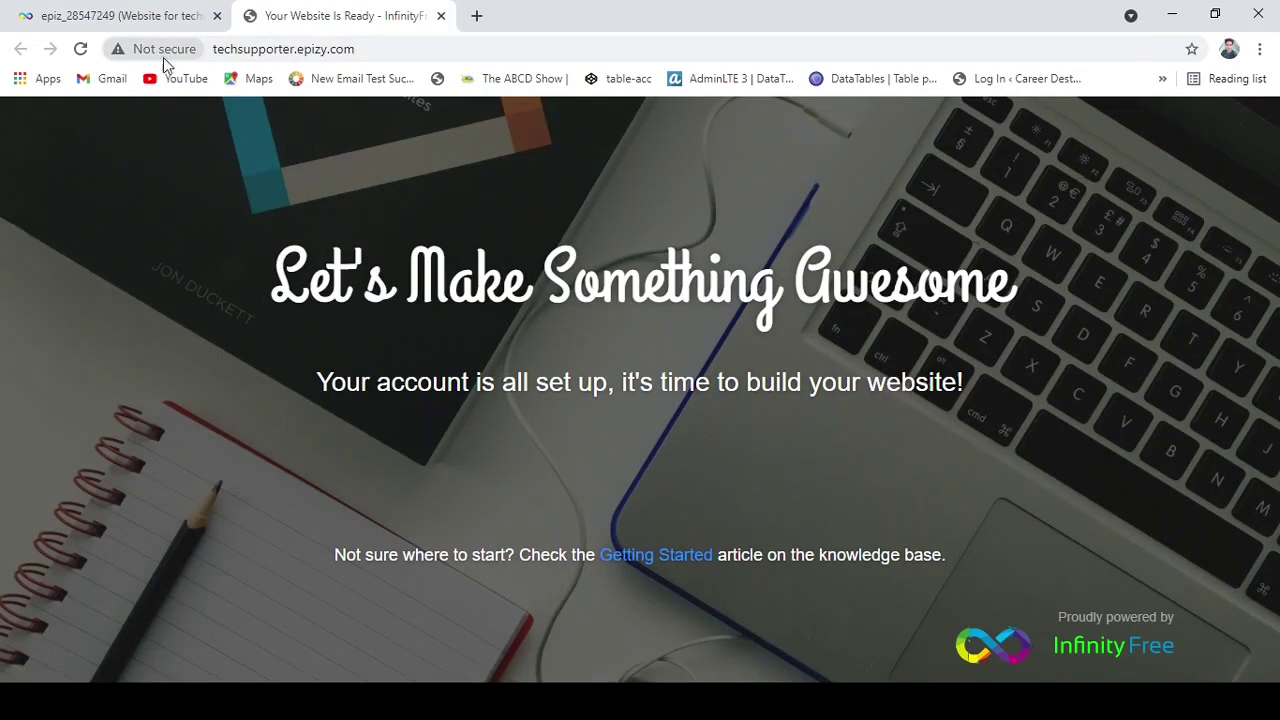
{"action": "left_click_drag", "start_coordinate": [369, 48], "coordinate": [246, 52]}
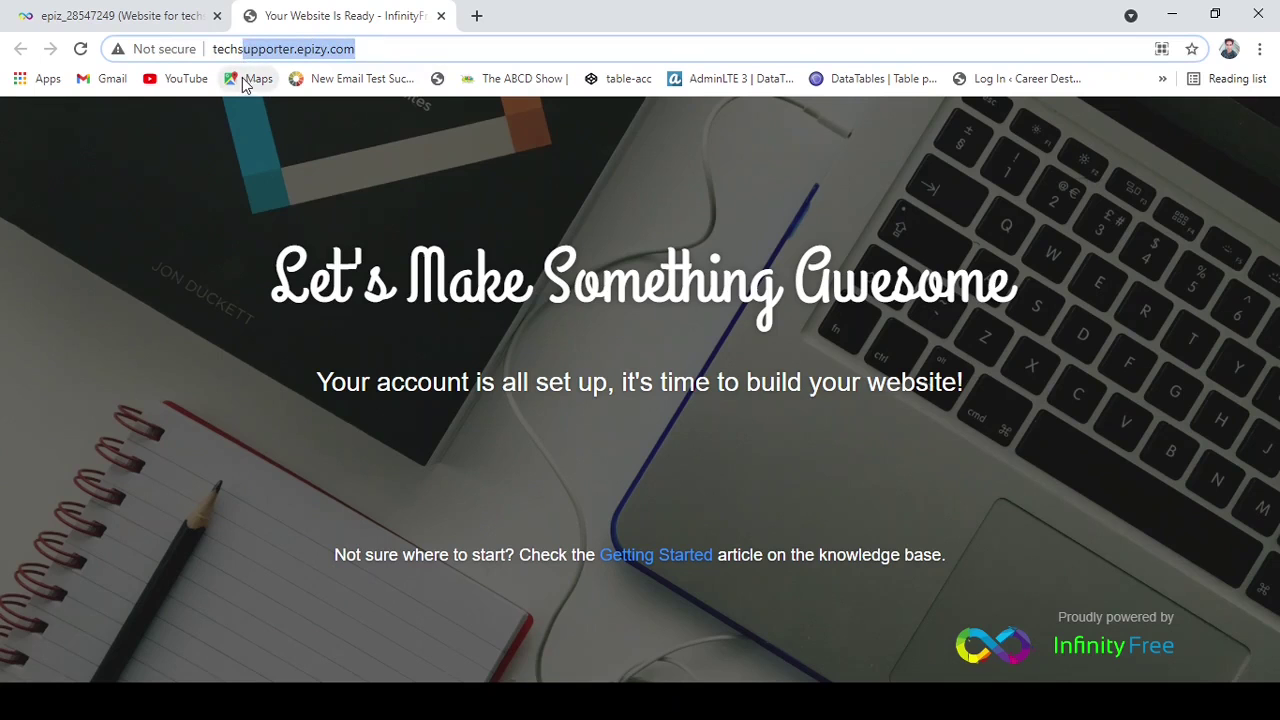
{"action": "left_click", "coordinate": [118, 16]}
{"action": "left_click", "coordinate": [310, 16]}
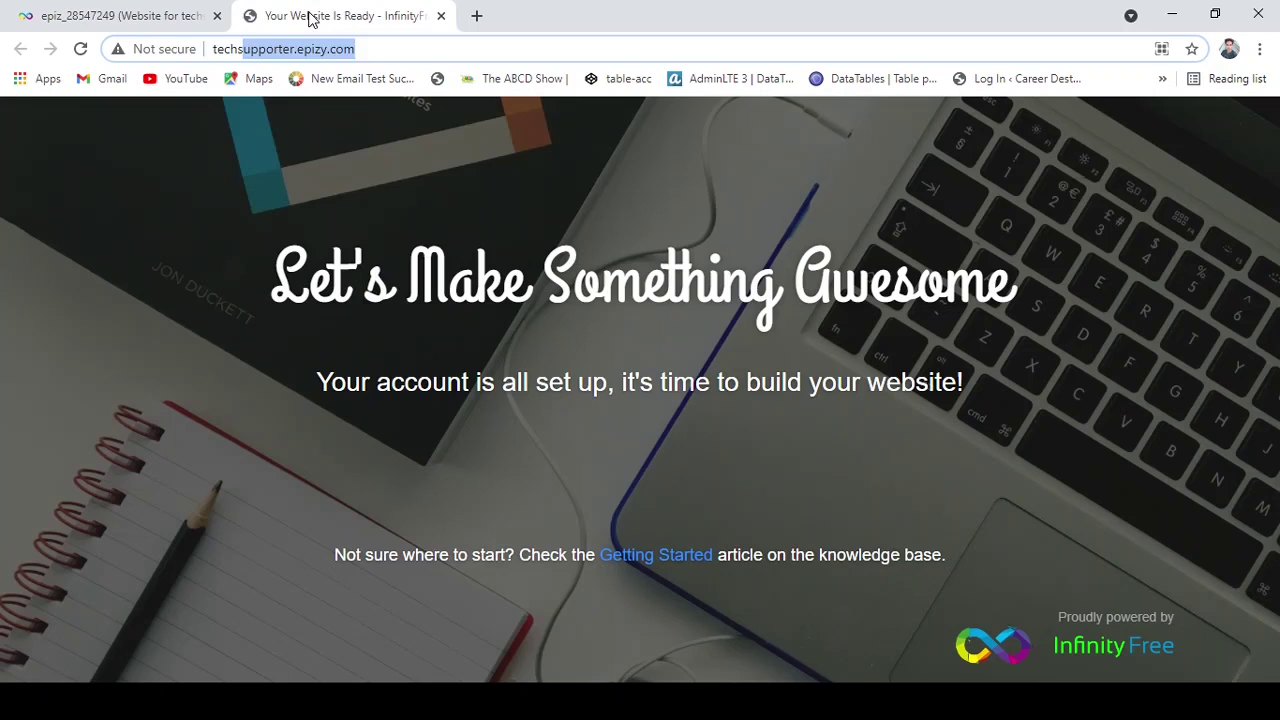
{"action": "left_click", "coordinate": [374, 48]}
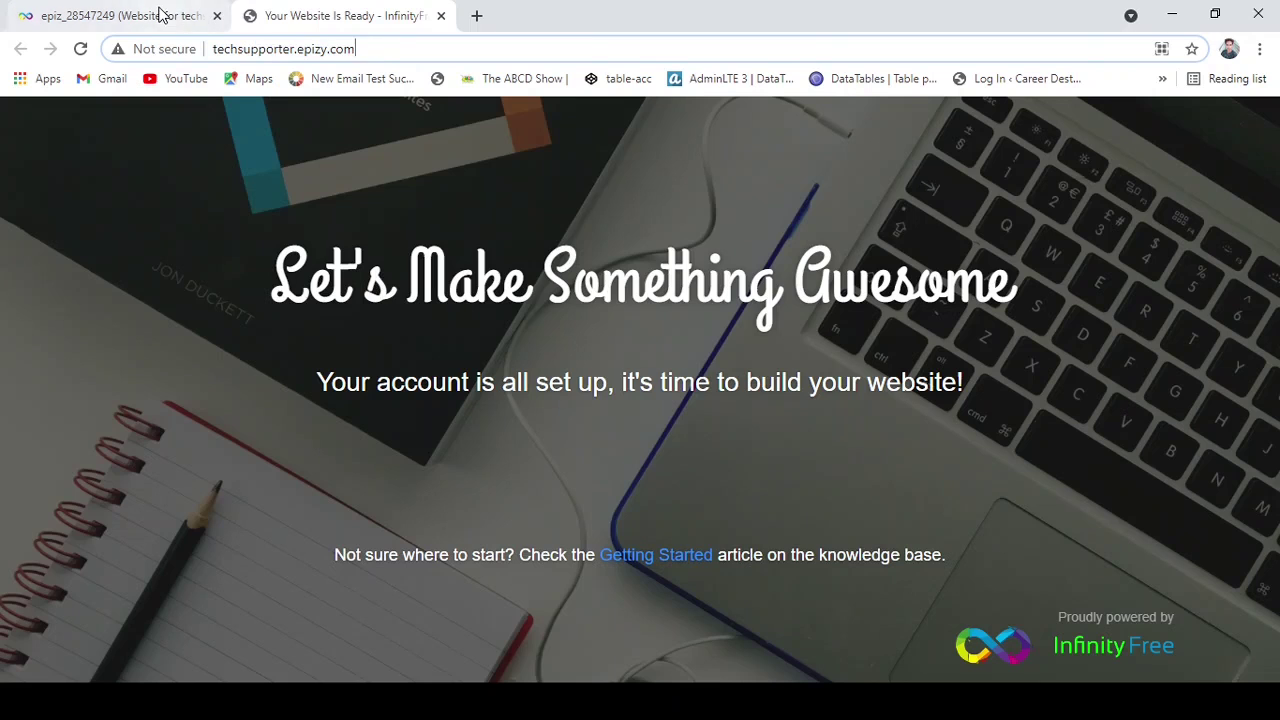
{"action": "left_click", "coordinate": [163, 15]}
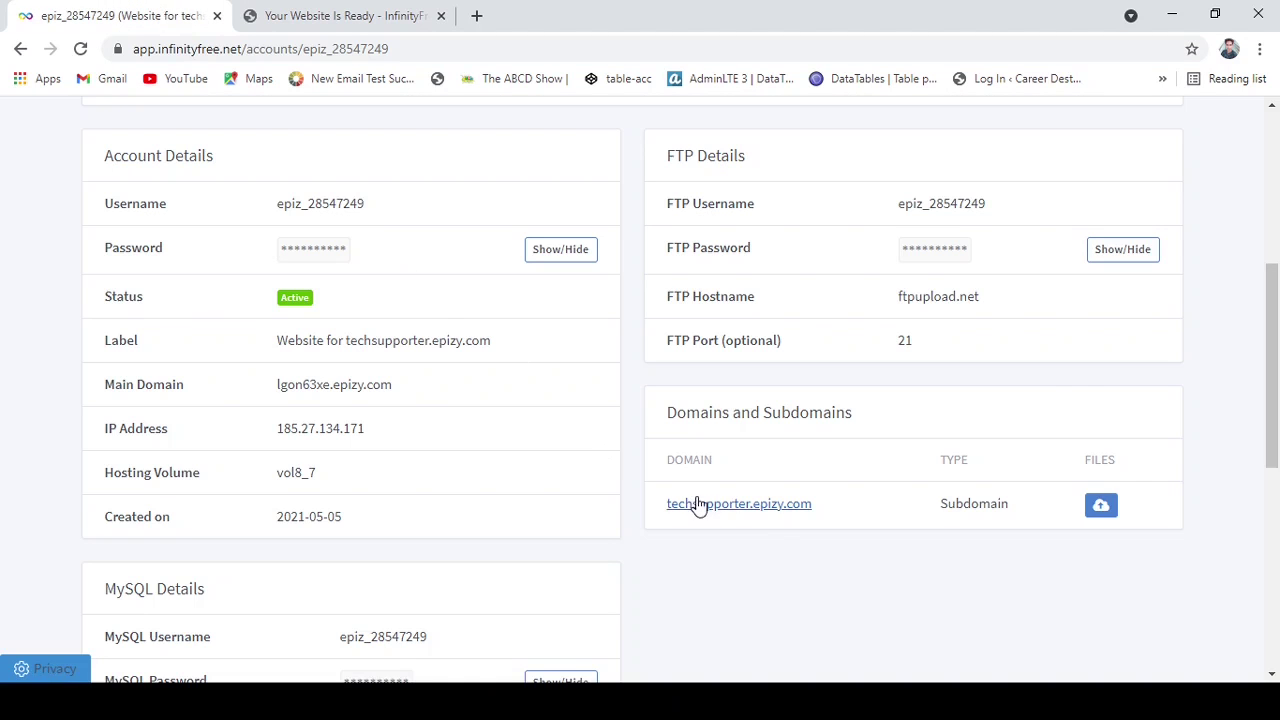
{"action": "left_click_drag", "start_coordinate": [1270, 293], "coordinate": [1268, 165]}
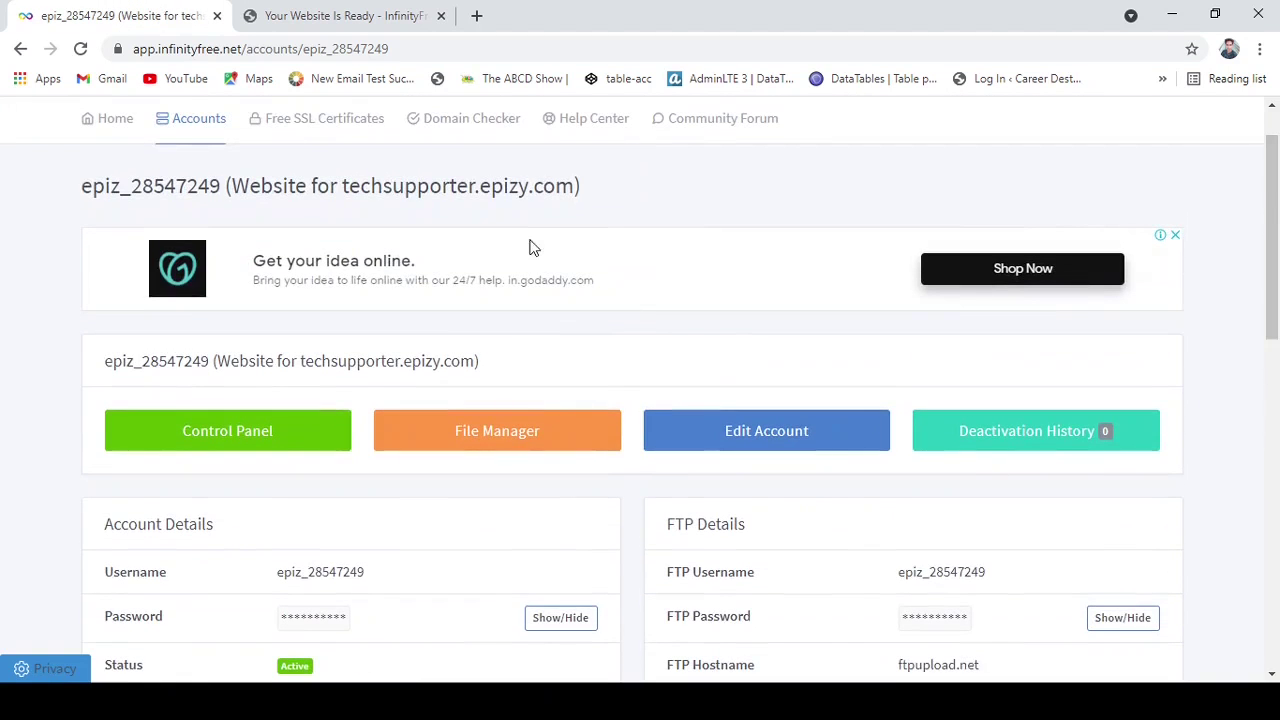
From Free SSL Certificates, start Add SSL Domain and set Domain Type to Subdomain.
{"action": "left_click", "coordinate": [332, 130]}
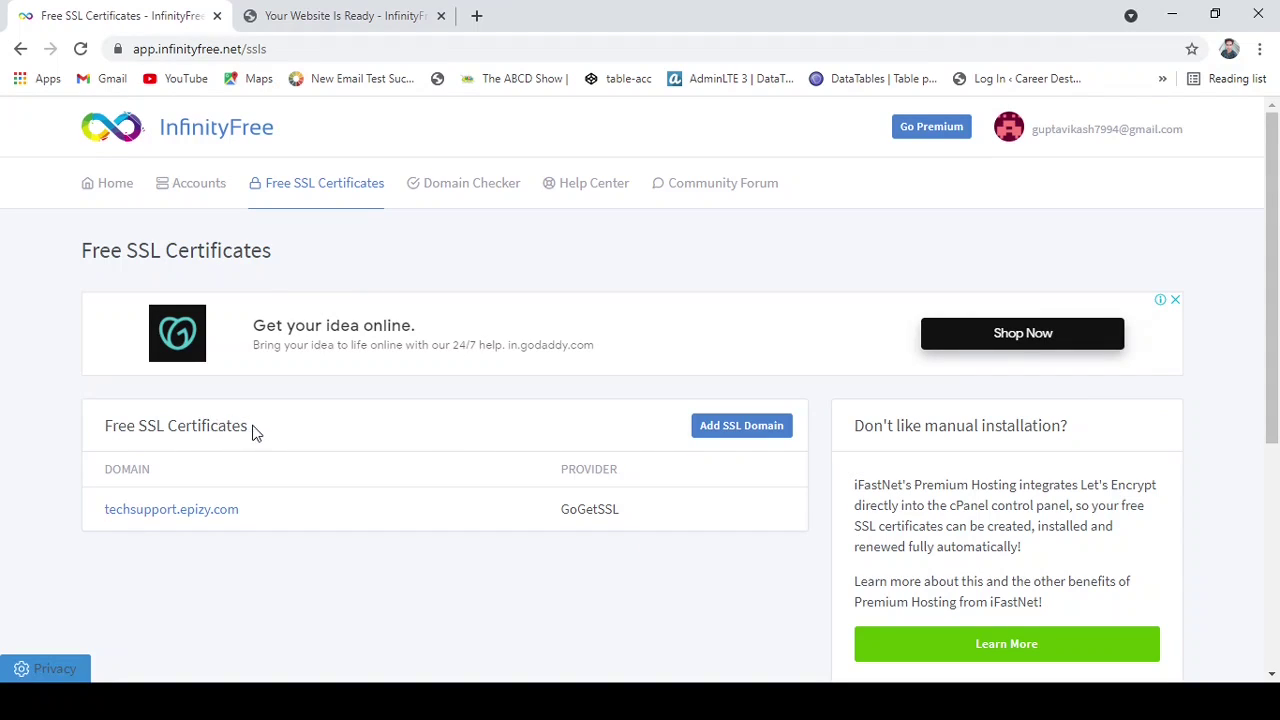
{"action": "left_click_drag", "start_coordinate": [252, 432], "coordinate": [100, 430]}
{"action": "left_click", "coordinate": [100, 430]}
{"action": "left_click", "coordinate": [740, 434]}
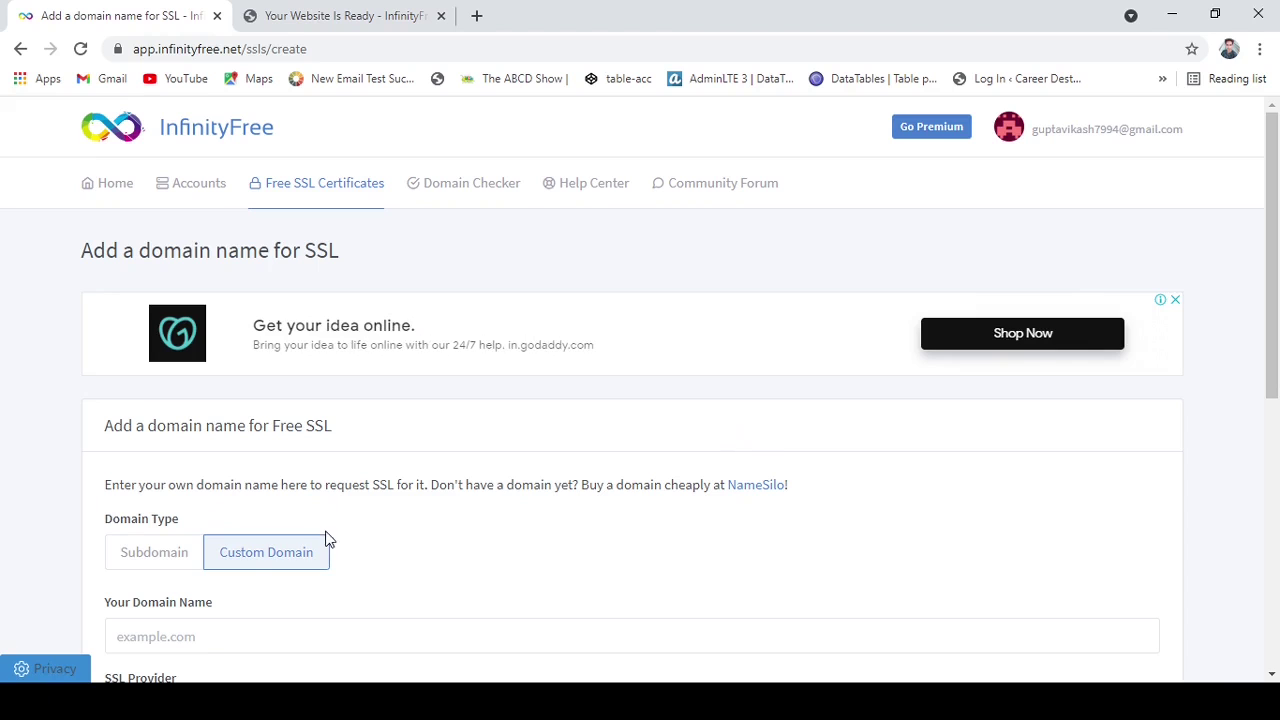
{"action": "scroll", "coordinate": [455, 533], "scroll_direction": "down", "scroll_amount": 4}
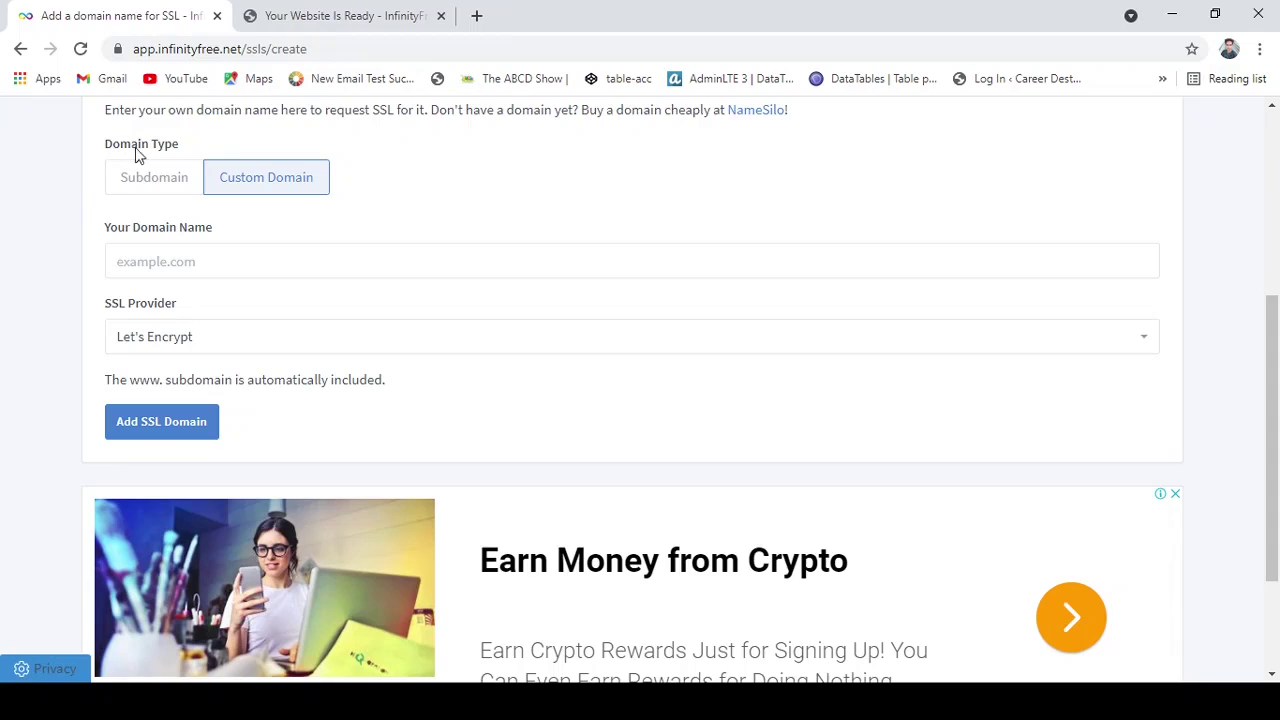
{"action": "left_click", "coordinate": [145, 181]}
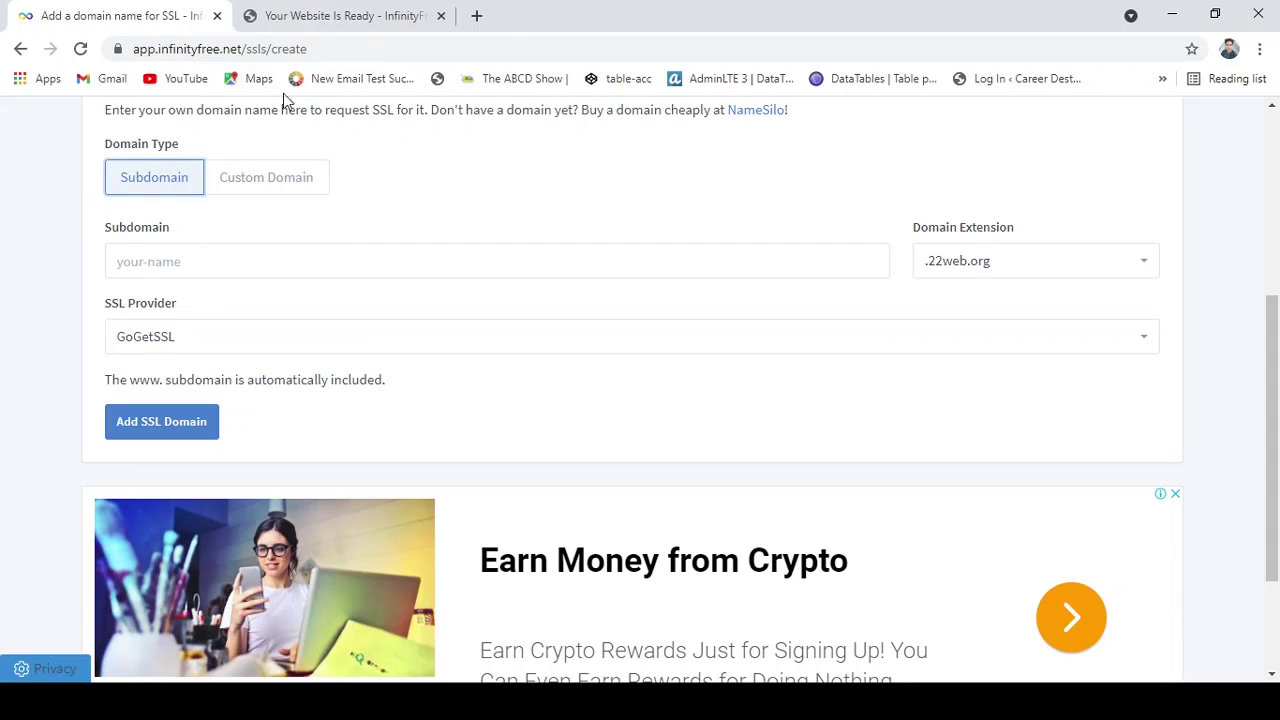
Enter 'techsupporter' as the subdomain name in the SSL domain form.
{"action": "left_click", "coordinate": [350, 14]}
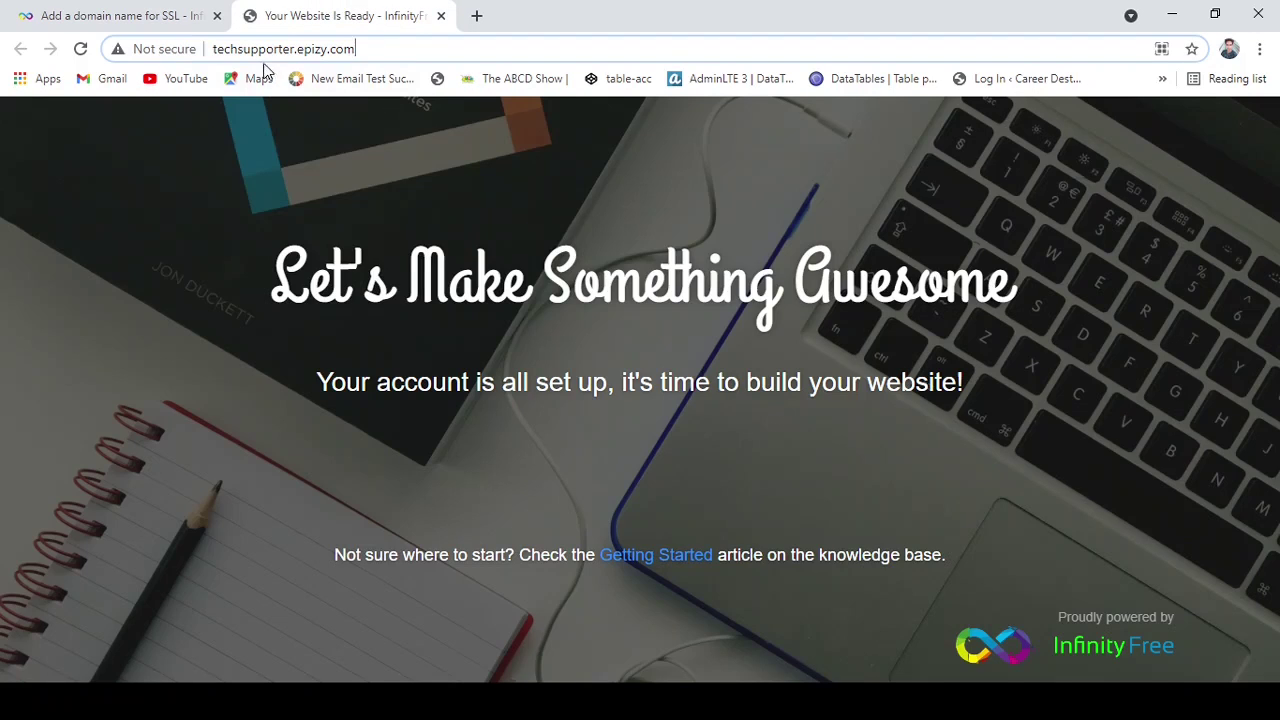
{"action": "left_click_drag", "start_coordinate": [367, 51], "coordinate": [213, 49]}
{"action": "key", "text": "ctrl+c"}
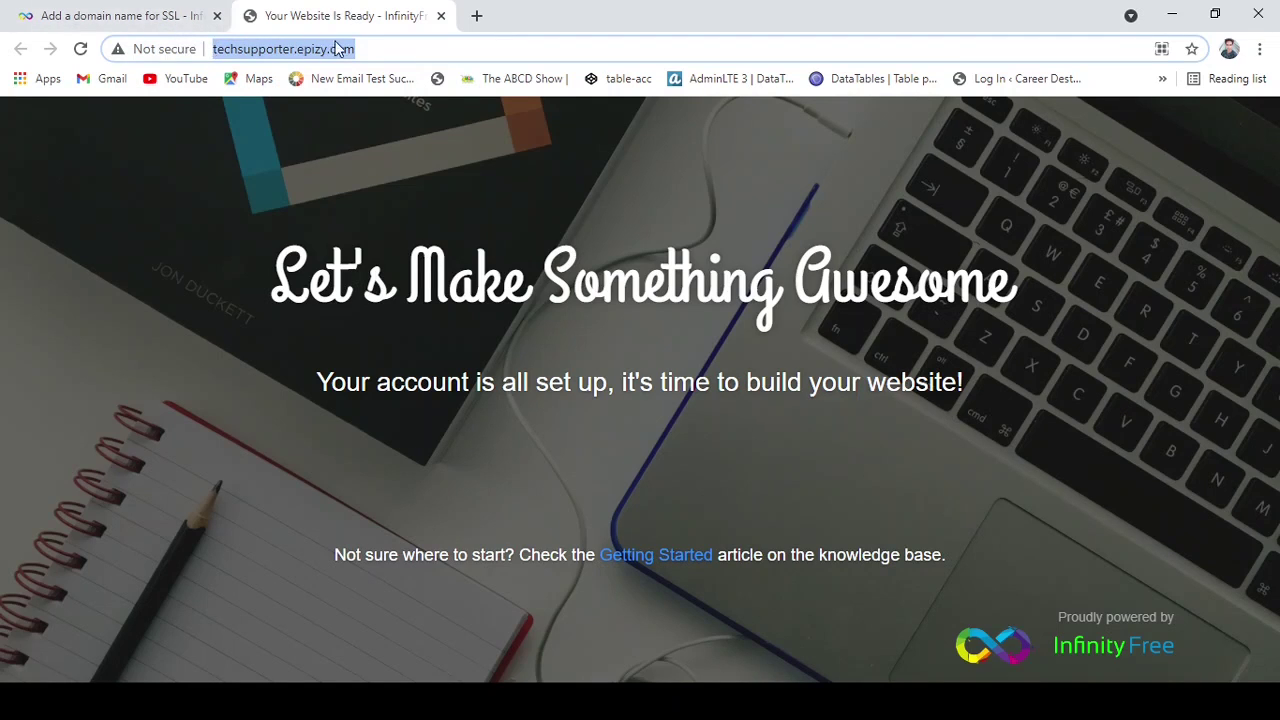
{"action": "left_click", "coordinate": [135, 7]}
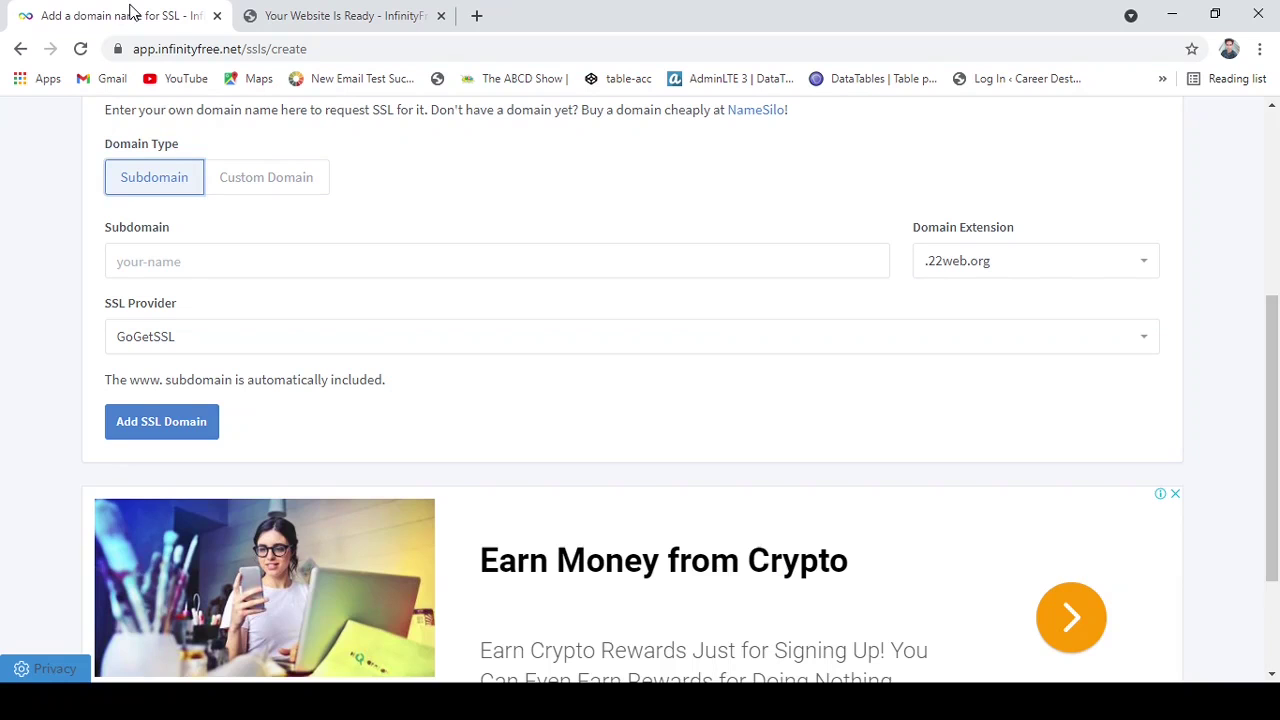
{"action": "left_click", "coordinate": [230, 262]}
{"action": "key", "text": "ctrl+v"}
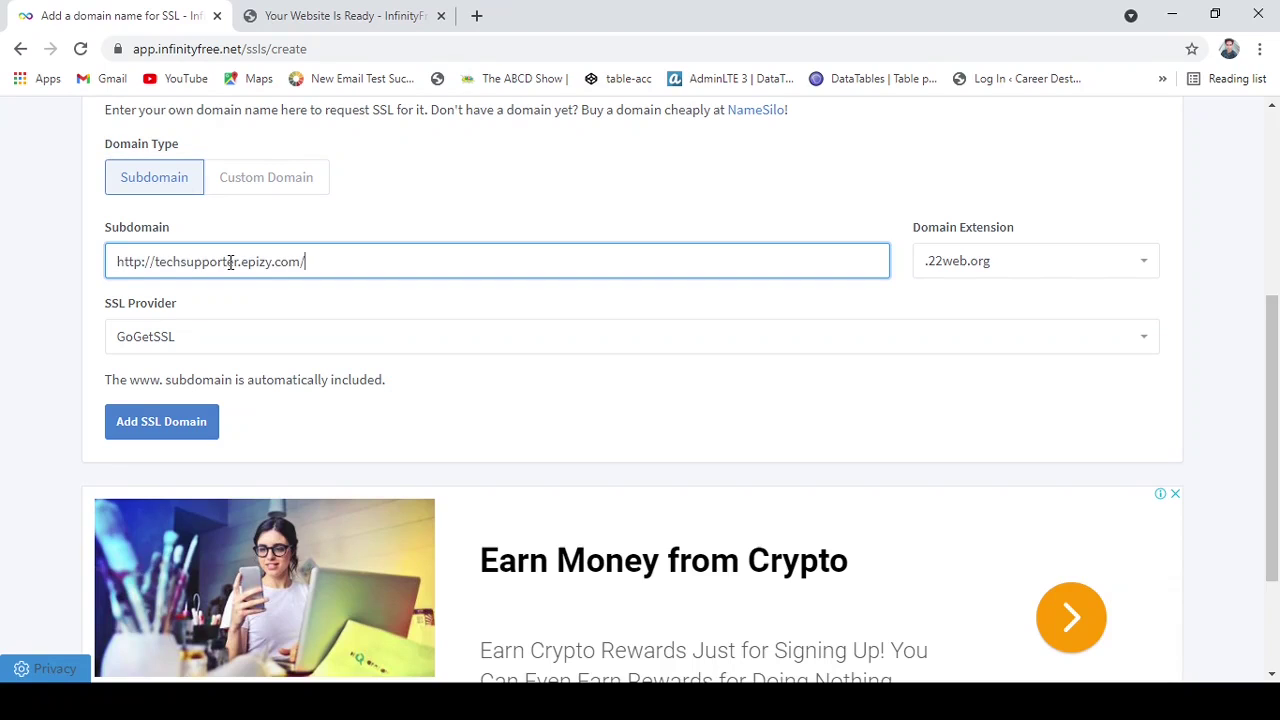
{"action": "key", "text": "ctrl+z"}
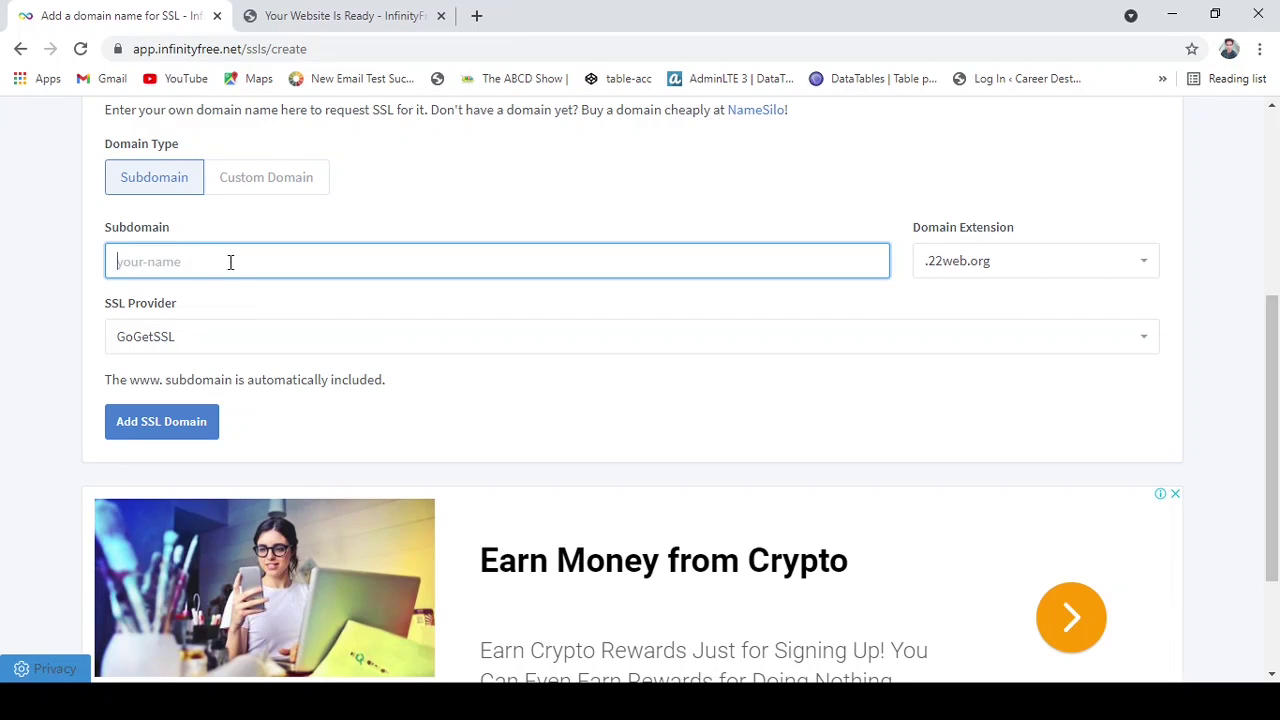
{"action": "type", "text": "techsupport"}
{"action": "key", "text": "Down"}
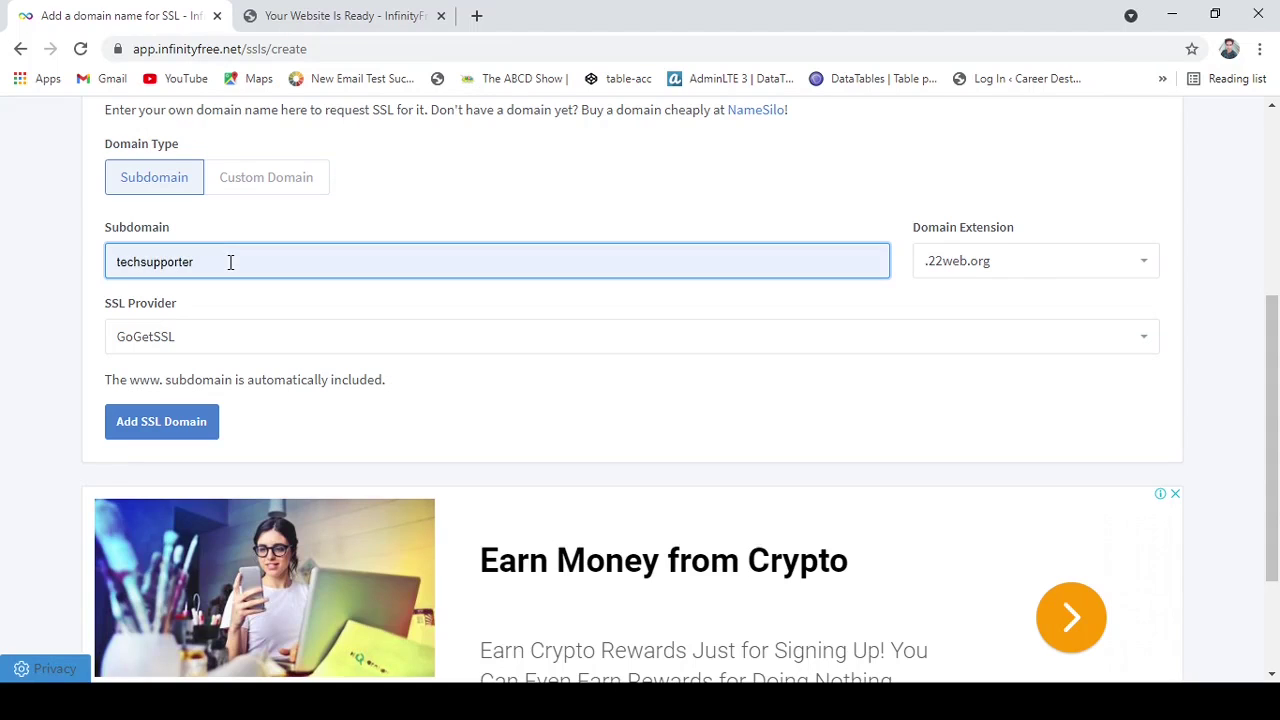
{"action": "key", "text": "Return"}
Choose the .epizy.com extension, keep GoGetSSL as provider, and add the SSL domain.
{"action": "left_click", "coordinate": [1020, 270]}
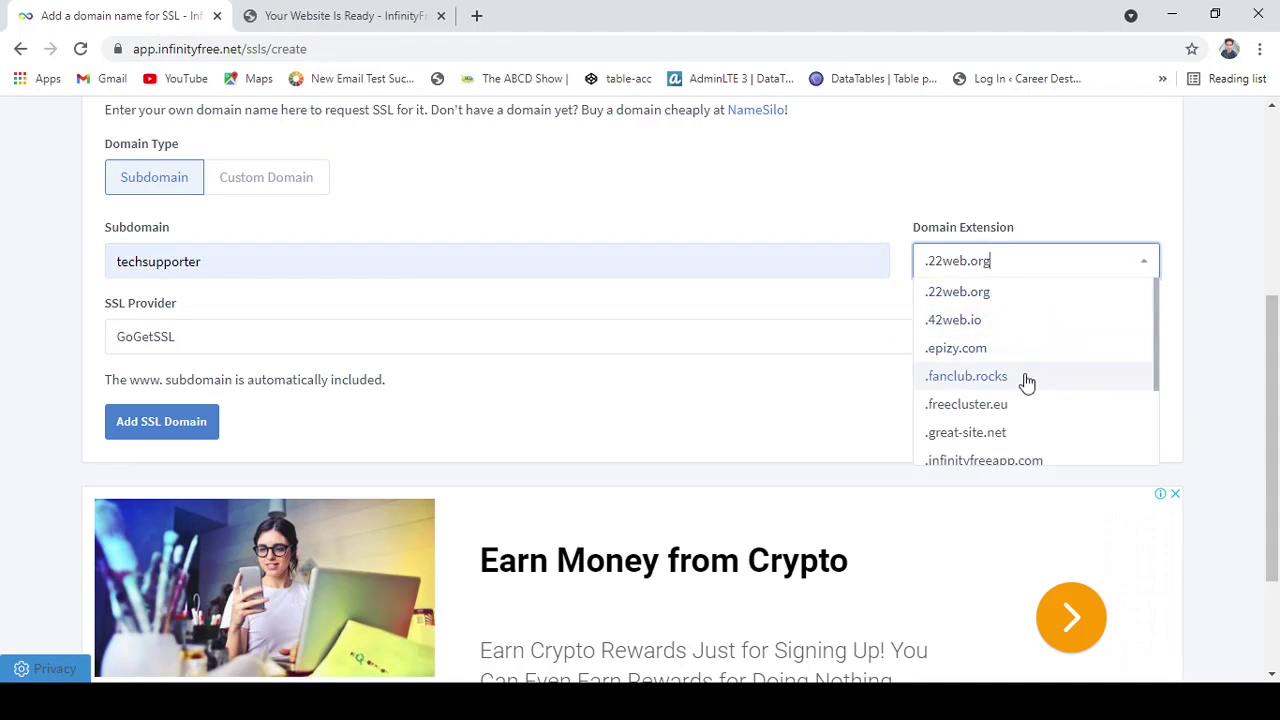
{"action": "left_click", "coordinate": [1005, 352]}
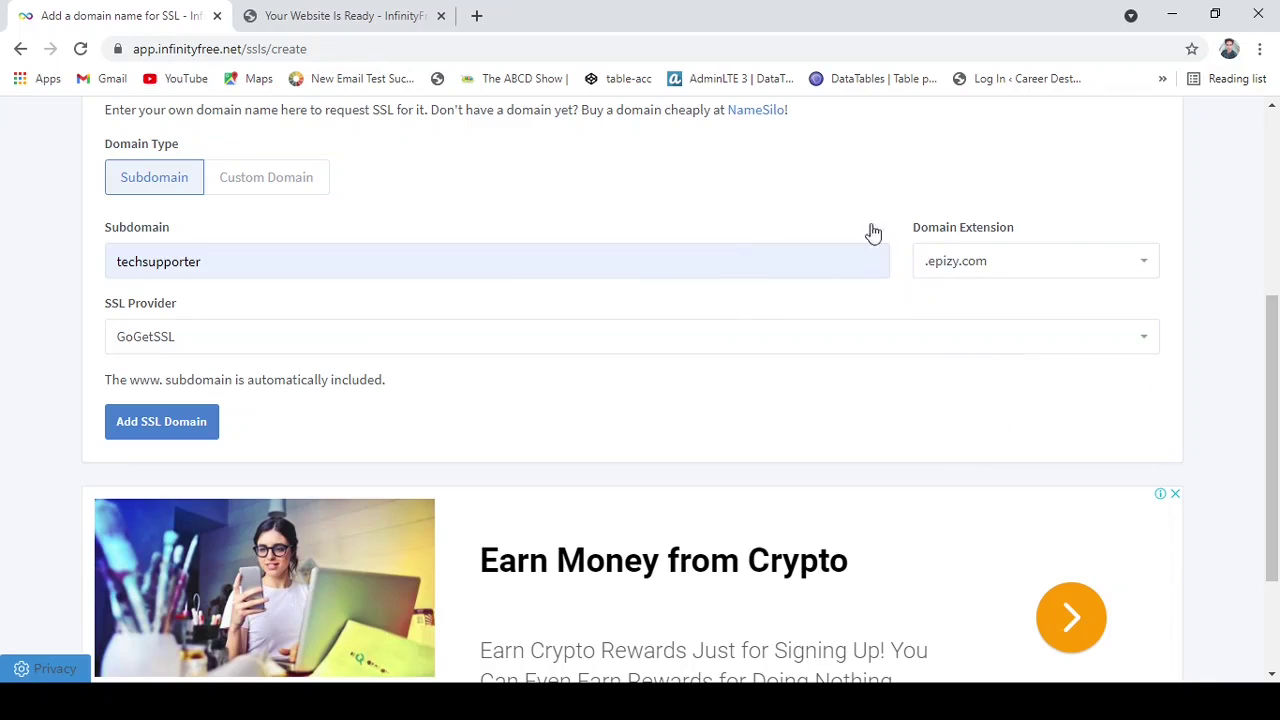
{"action": "left_click", "coordinate": [307, 22]}
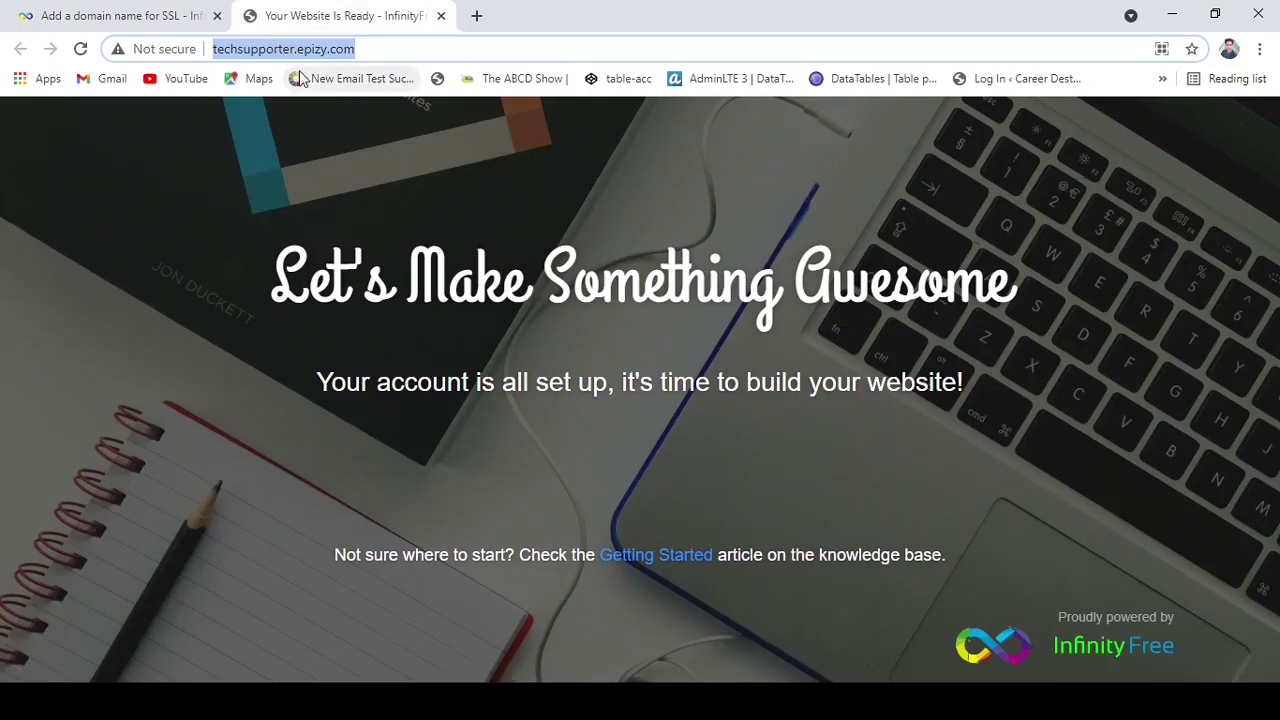
{"action": "left_click", "coordinate": [363, 48]}
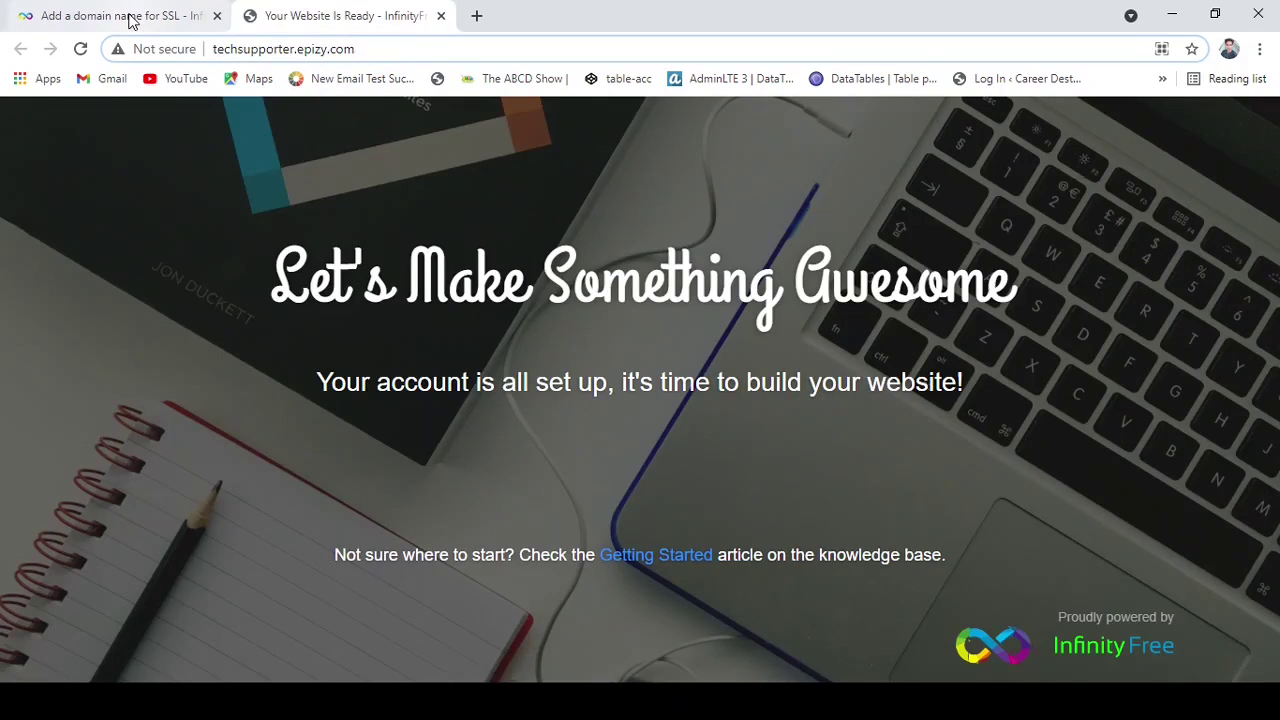
{"action": "left_click", "coordinate": [131, 20]}
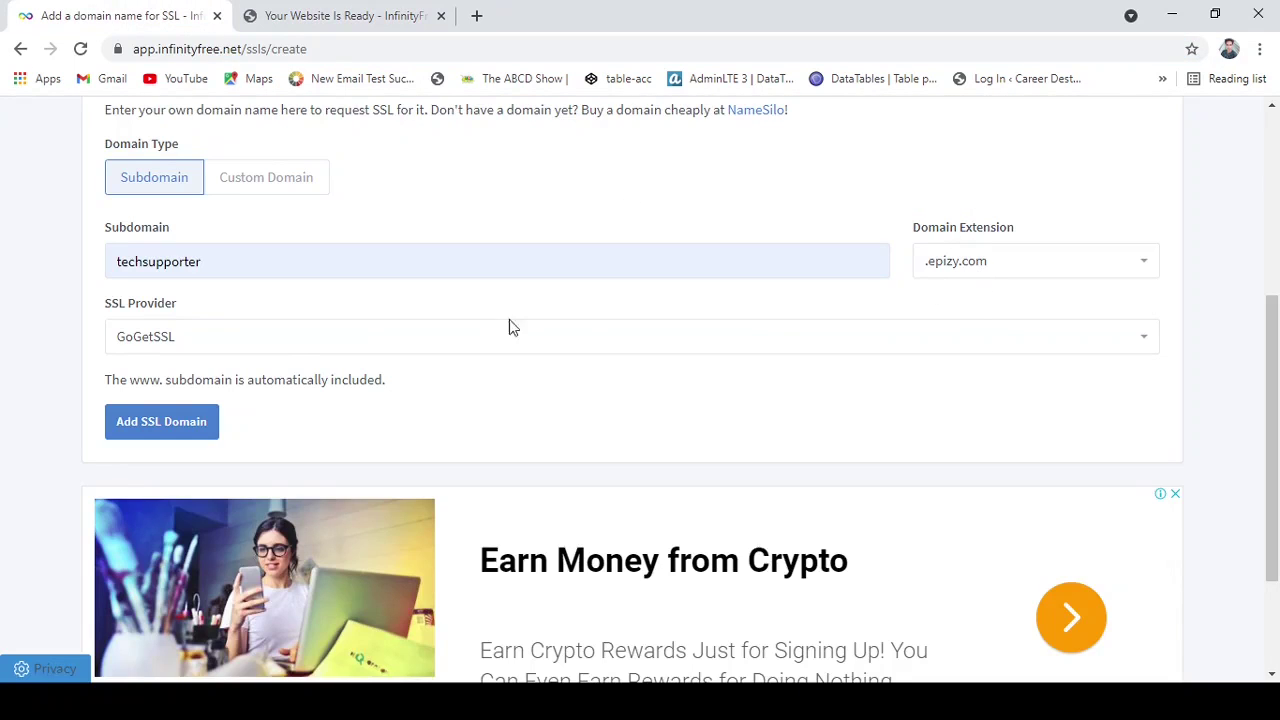
{"action": "left_click", "coordinate": [305, 340]}
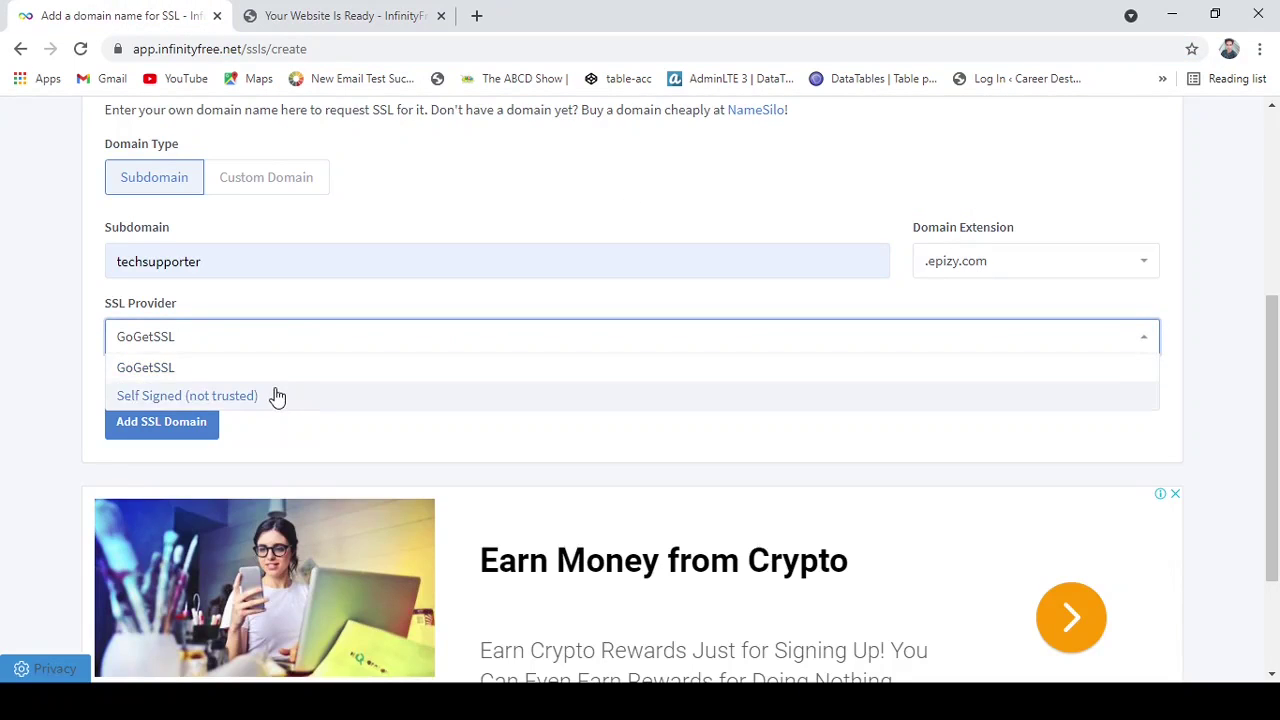
{"action": "left_click", "coordinate": [146, 367]}
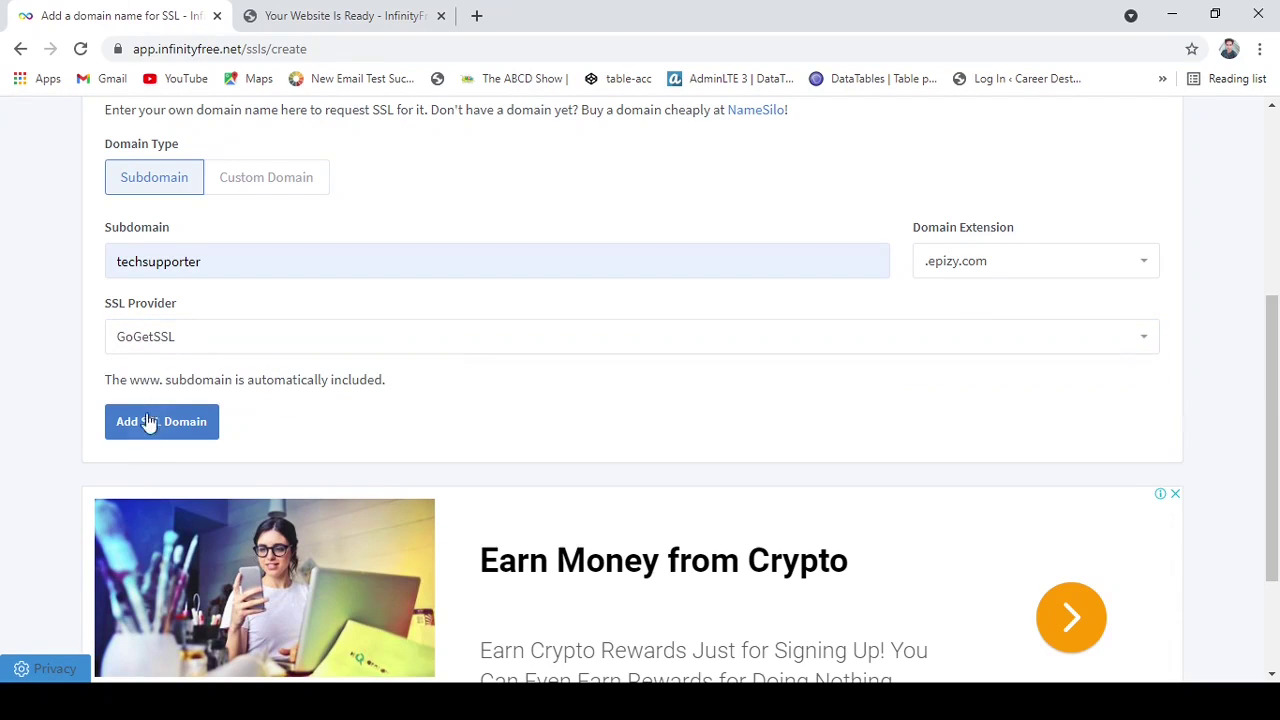
{"action": "left_click", "coordinate": [175, 435]}
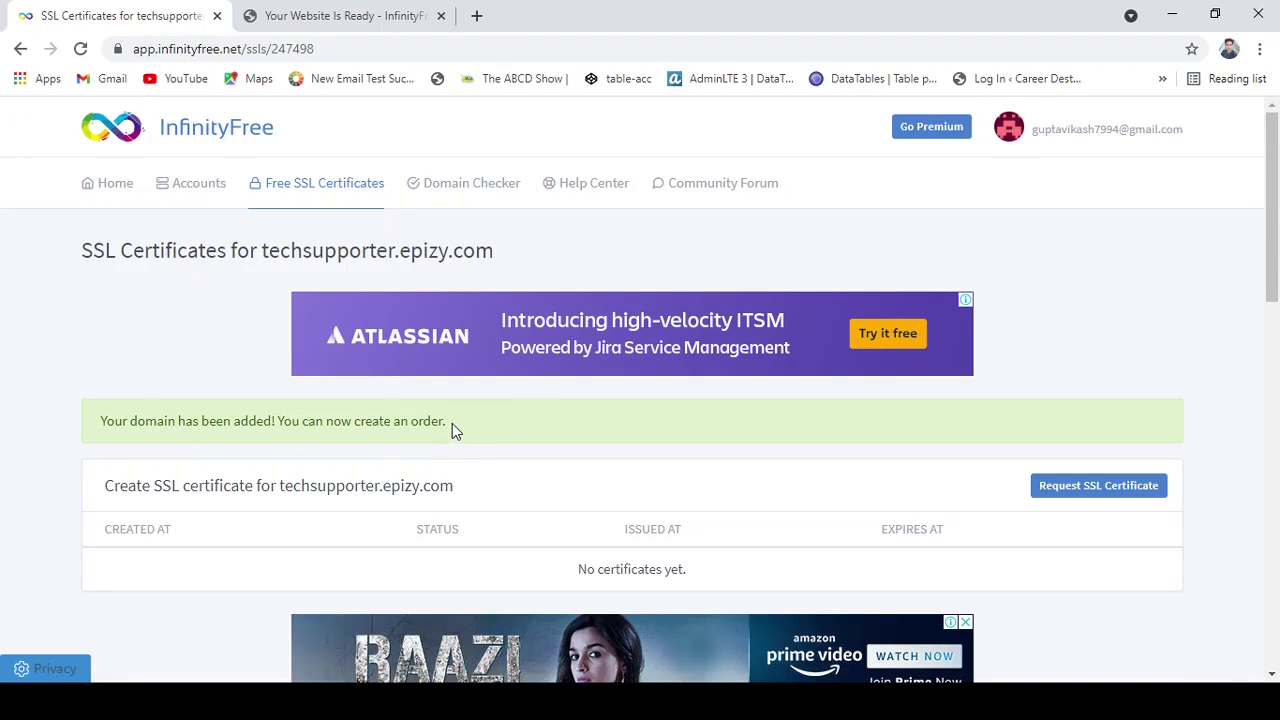
Request an SSL certificate for techsupporter.epizy.com from its SSL Certificates page.
{"action": "left_click_drag", "start_coordinate": [452, 423], "coordinate": [106, 421]}
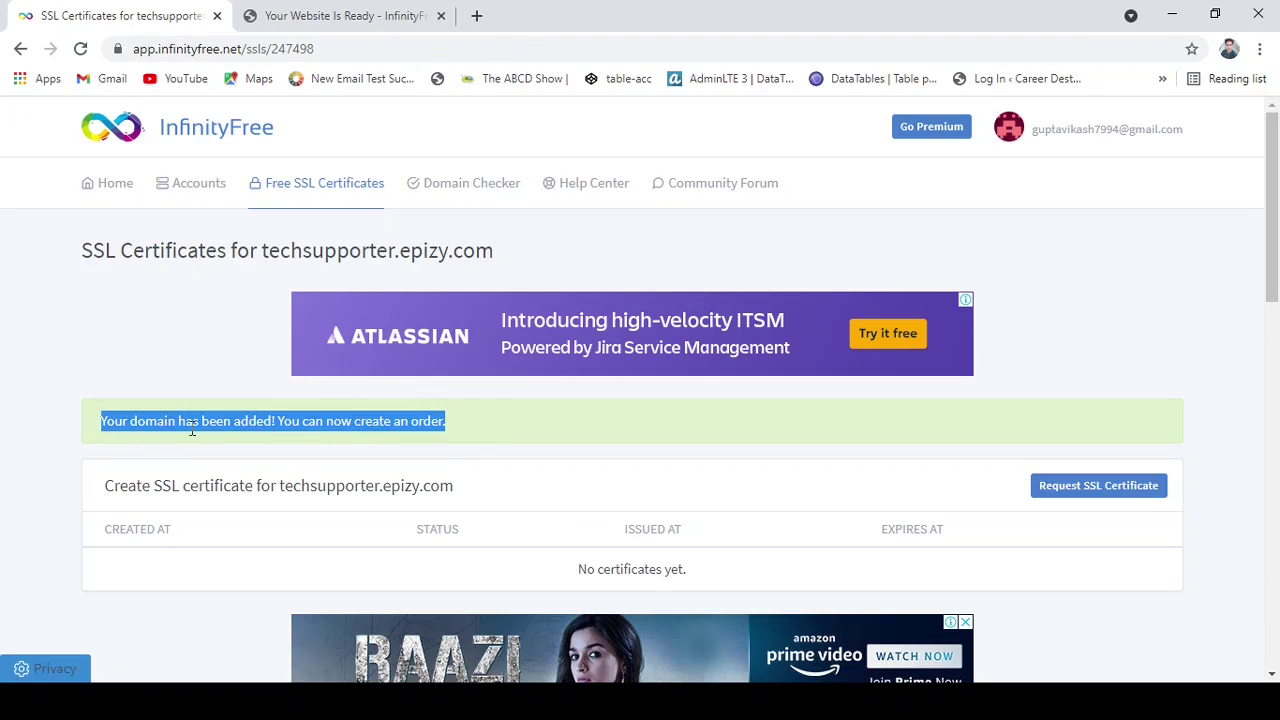
{"action": "left_click", "coordinate": [350, 420]}
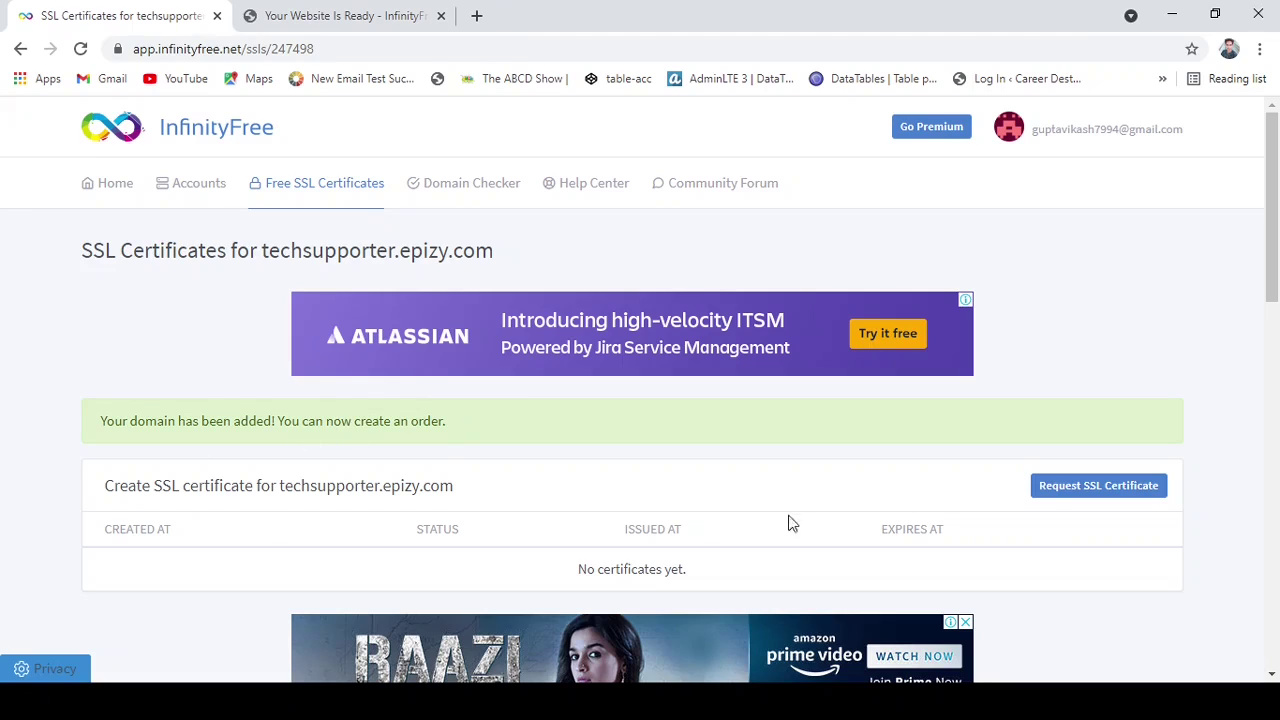
{"action": "left_click", "coordinate": [1072, 507]}
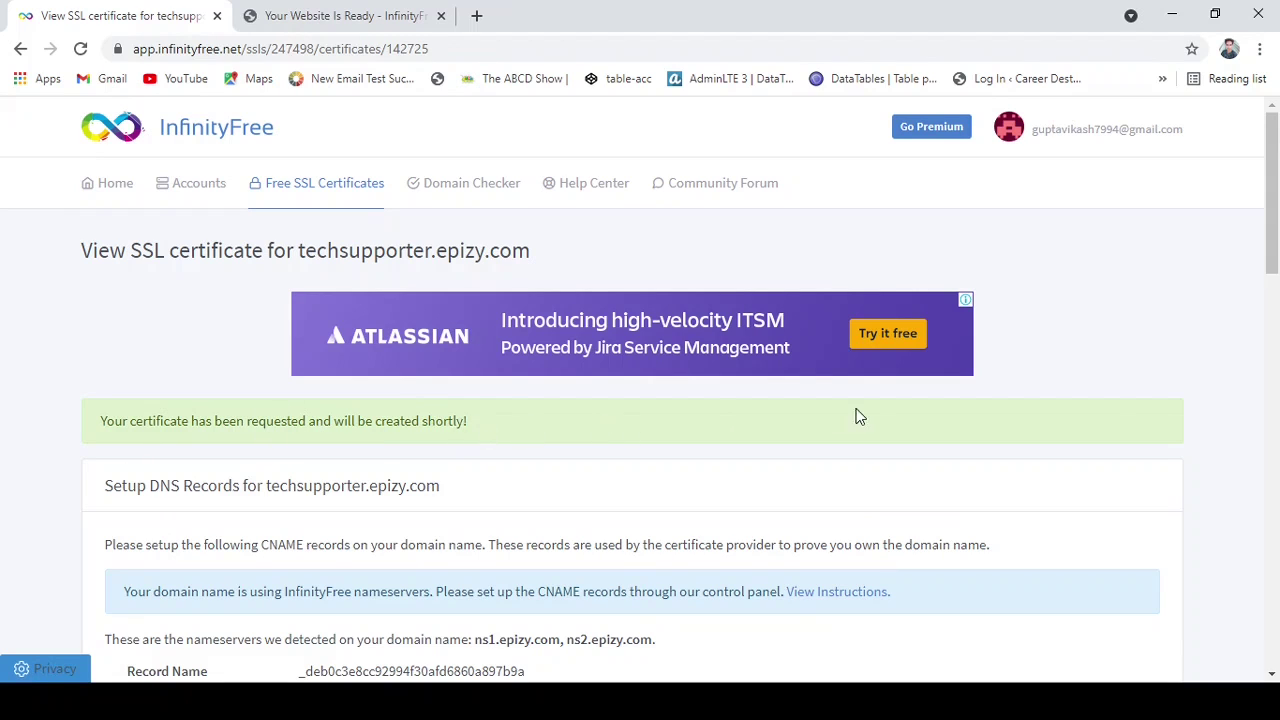
Scroll through the SSL certificate page to read the required CNAME record details.
{"action": "scroll", "coordinate": [1254, 288], "scroll_direction": "down", "scroll_amount": 3}
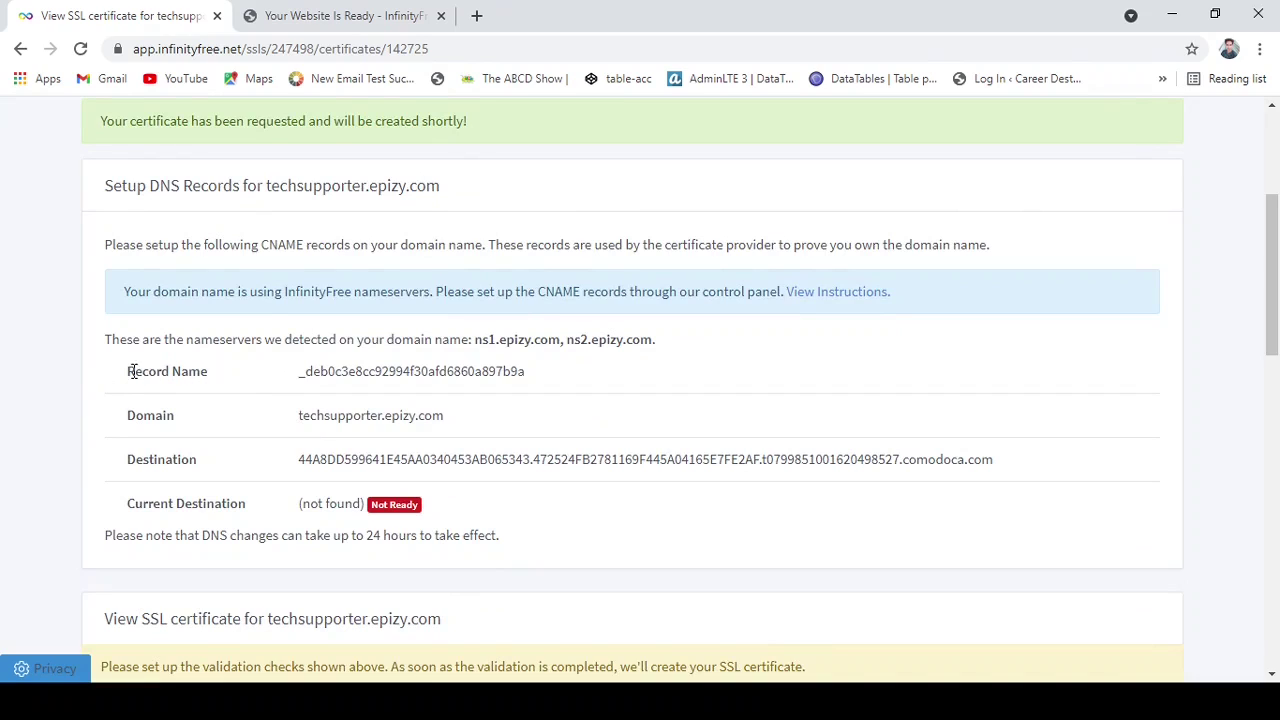
{"action": "left_click_drag", "start_coordinate": [126, 377], "coordinate": [202, 377]}
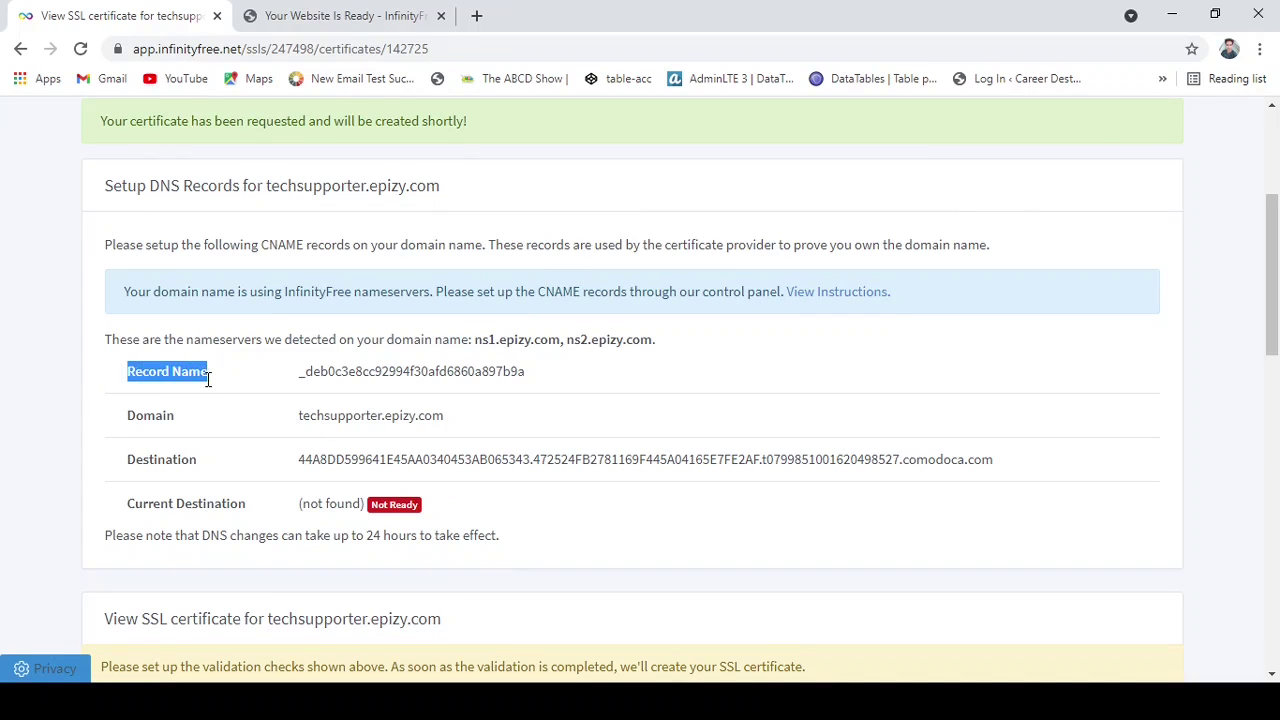
{"action": "left_click", "coordinate": [186, 380]}
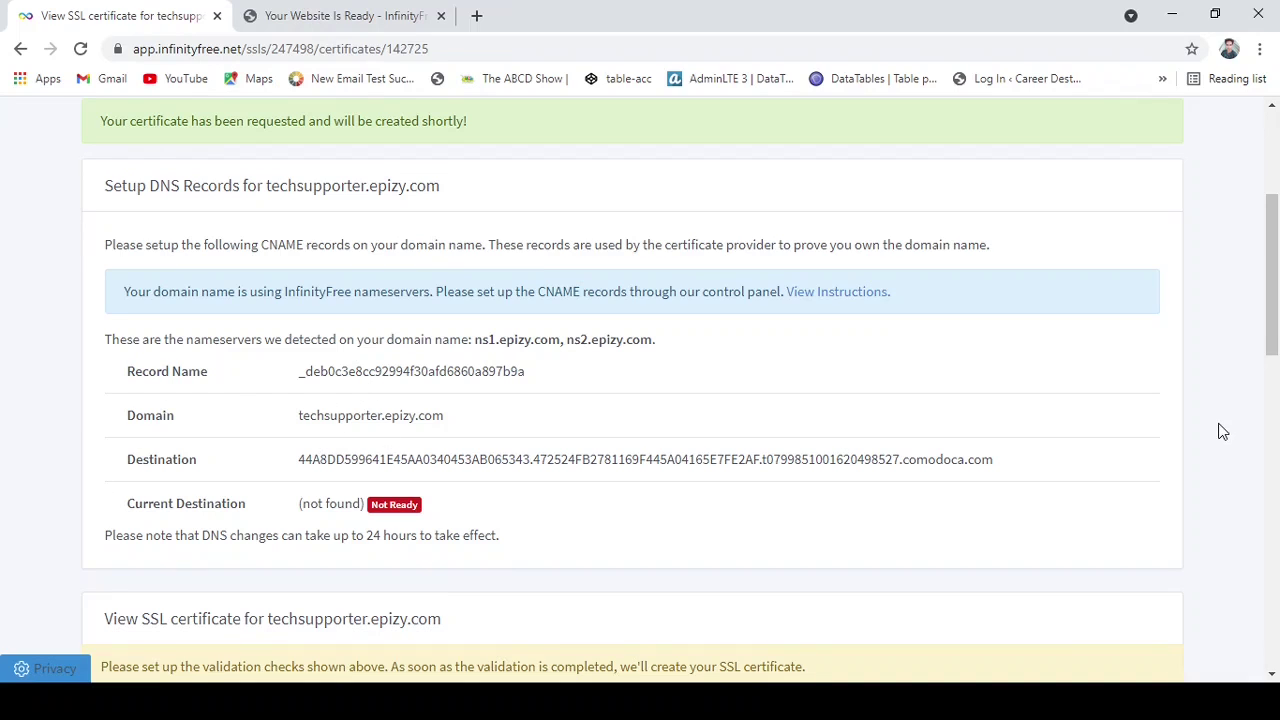
{"action": "scroll", "coordinate": [1220, 431], "scroll_direction": "down", "scroll_amount": 1}
{"action": "scroll", "coordinate": [1220, 431], "scroll_direction": "down", "scroll_amount": 4}
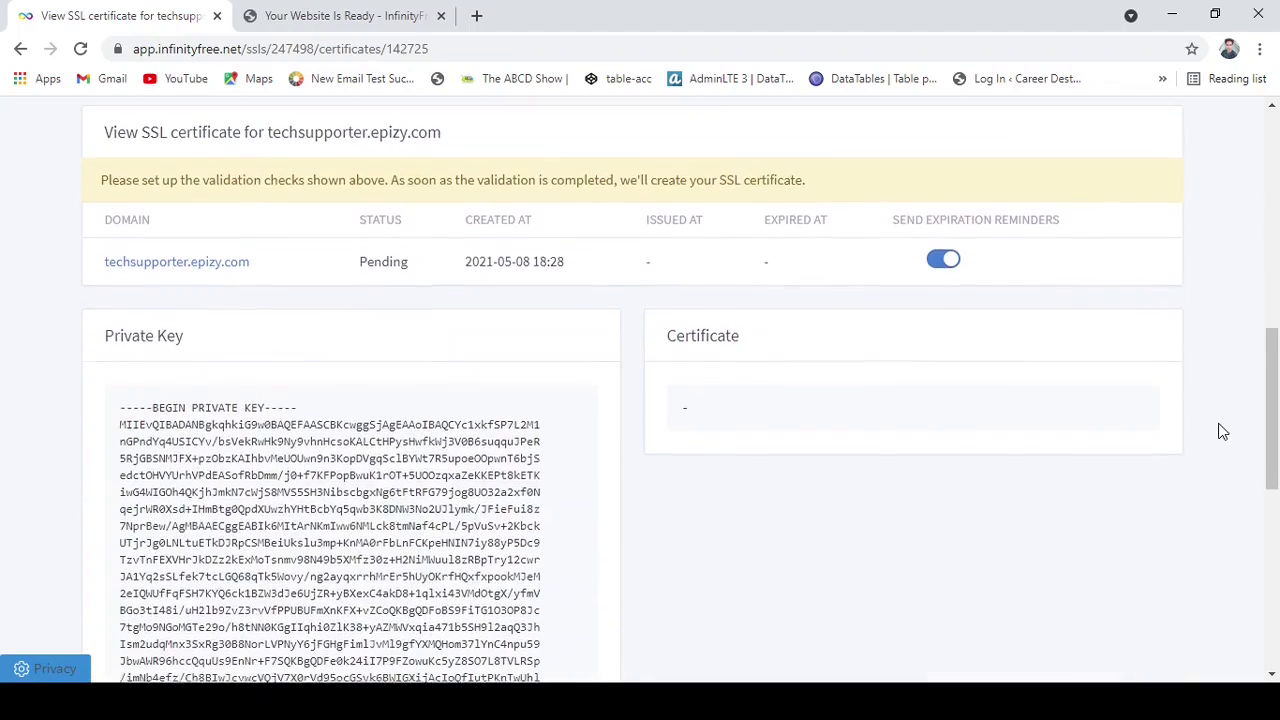
{"action": "scroll", "coordinate": [1220, 431], "scroll_direction": "up", "scroll_amount": 1}
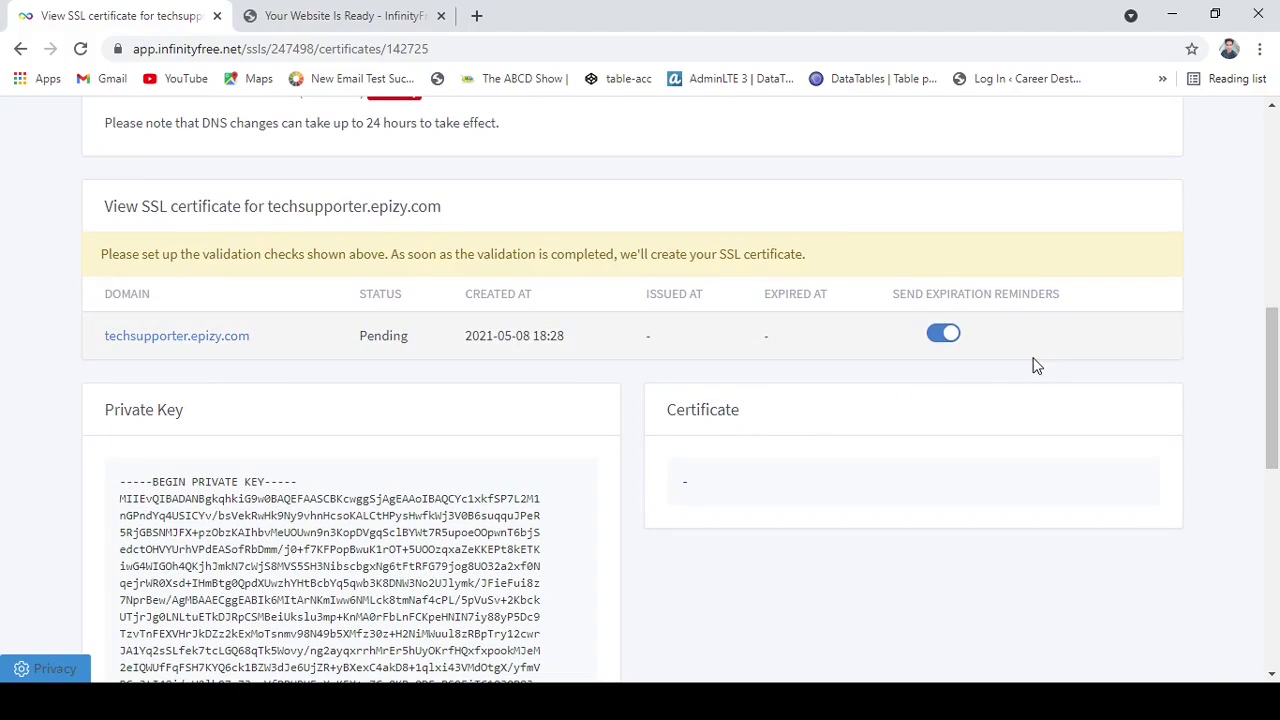
{"action": "scroll", "coordinate": [1208, 290], "scroll_direction": "up", "scroll_amount": 3}
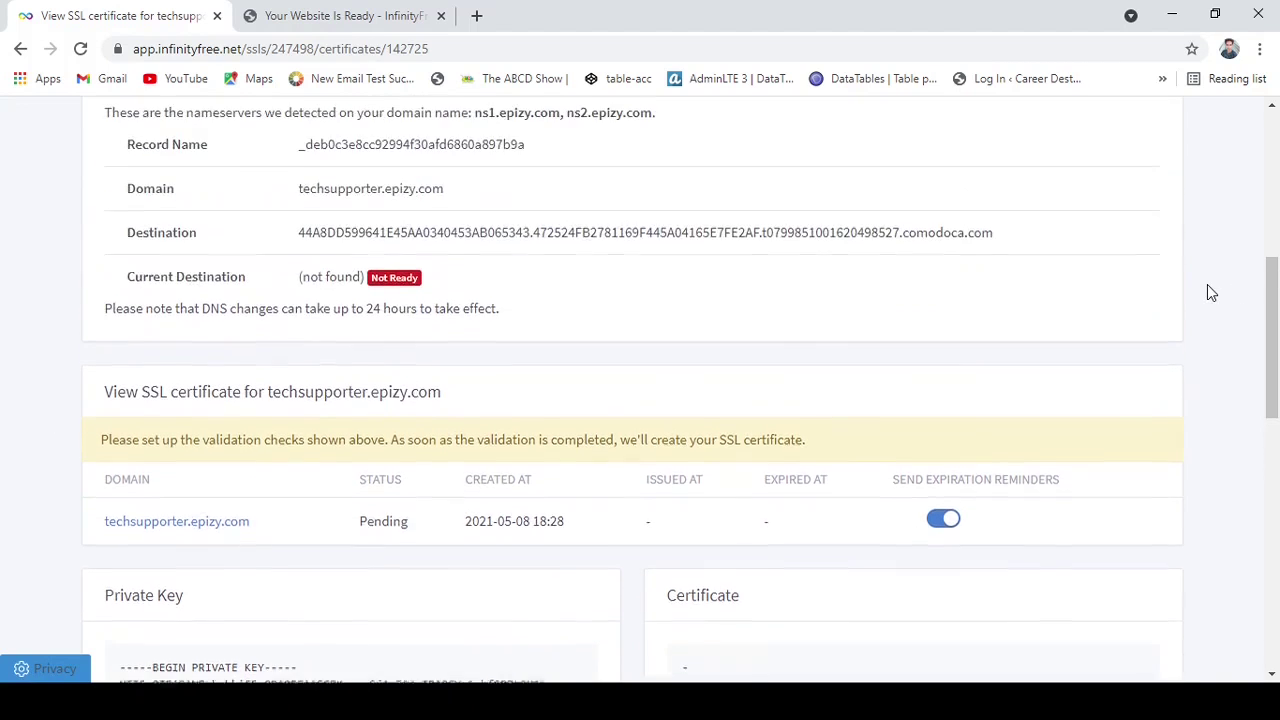
{"action": "scroll", "coordinate": [1207, 291], "scroll_direction": "up", "scroll_amount": 3}
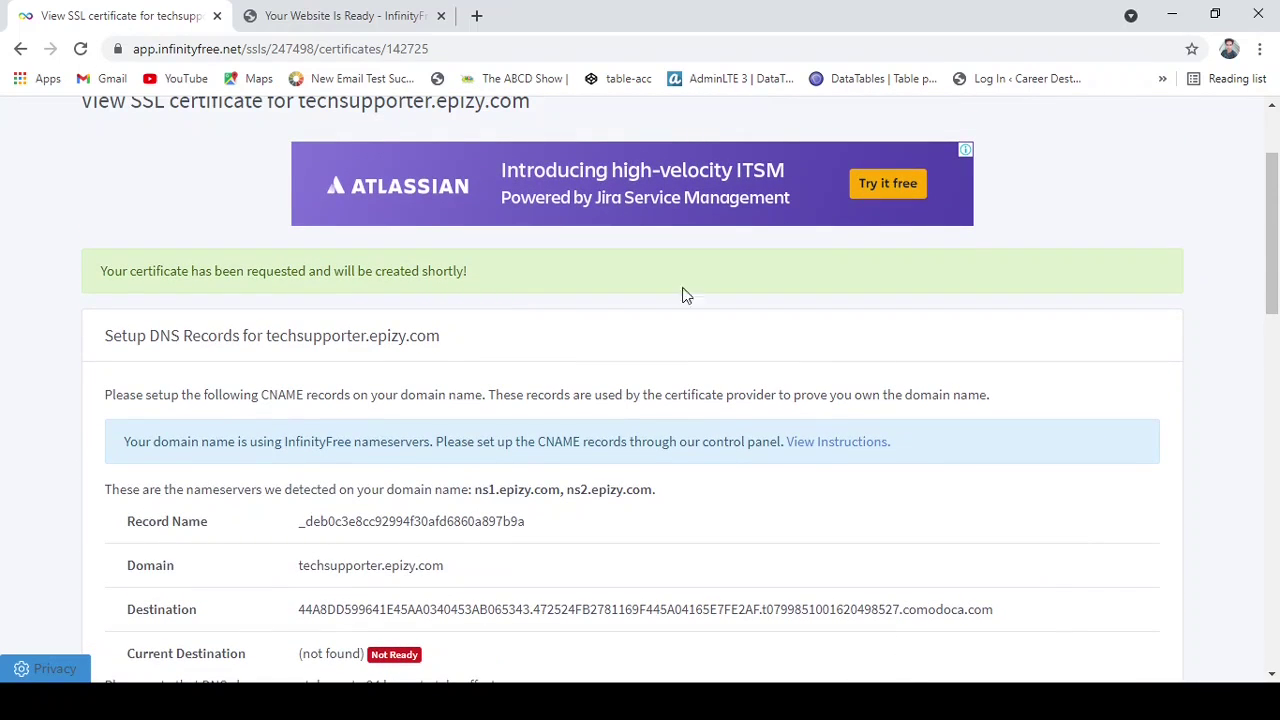
Duplicate the SSL certificate page into a new tab and show the Accounts list there.
{"action": "left_click_drag", "start_coordinate": [1272, 250], "coordinate": [1273, 197]}
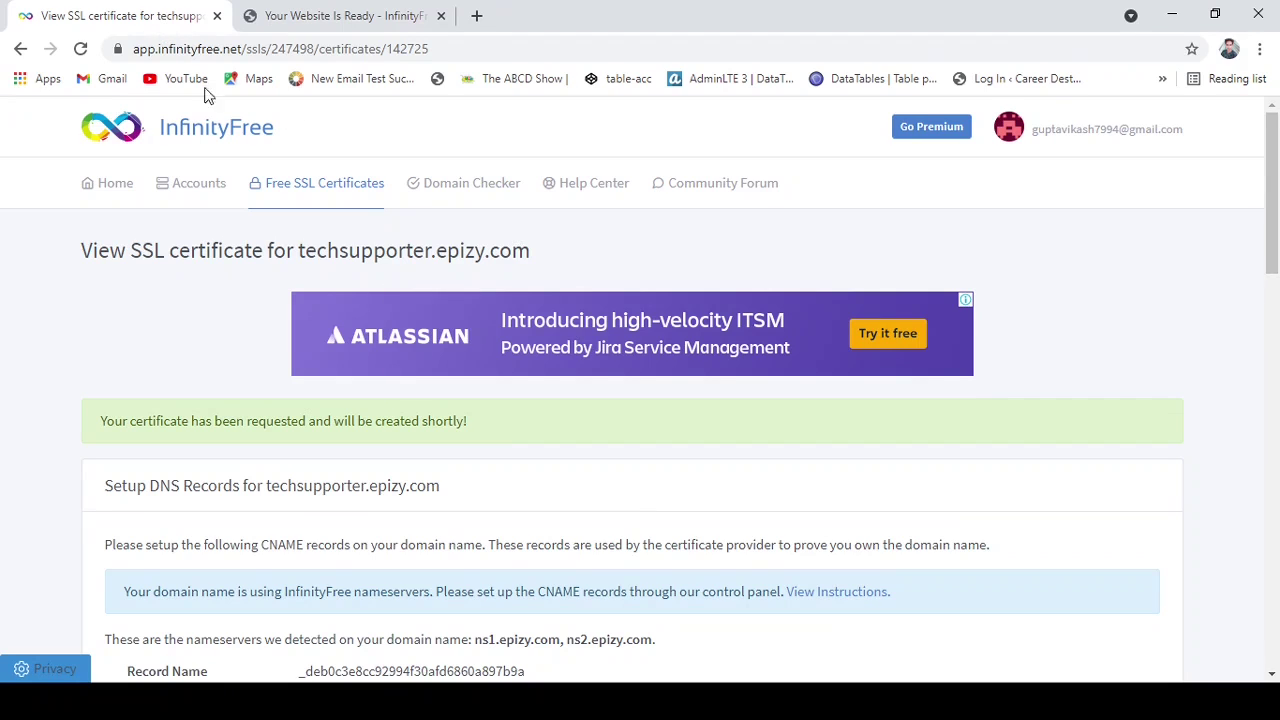
{"action": "left_click", "coordinate": [222, 151]}
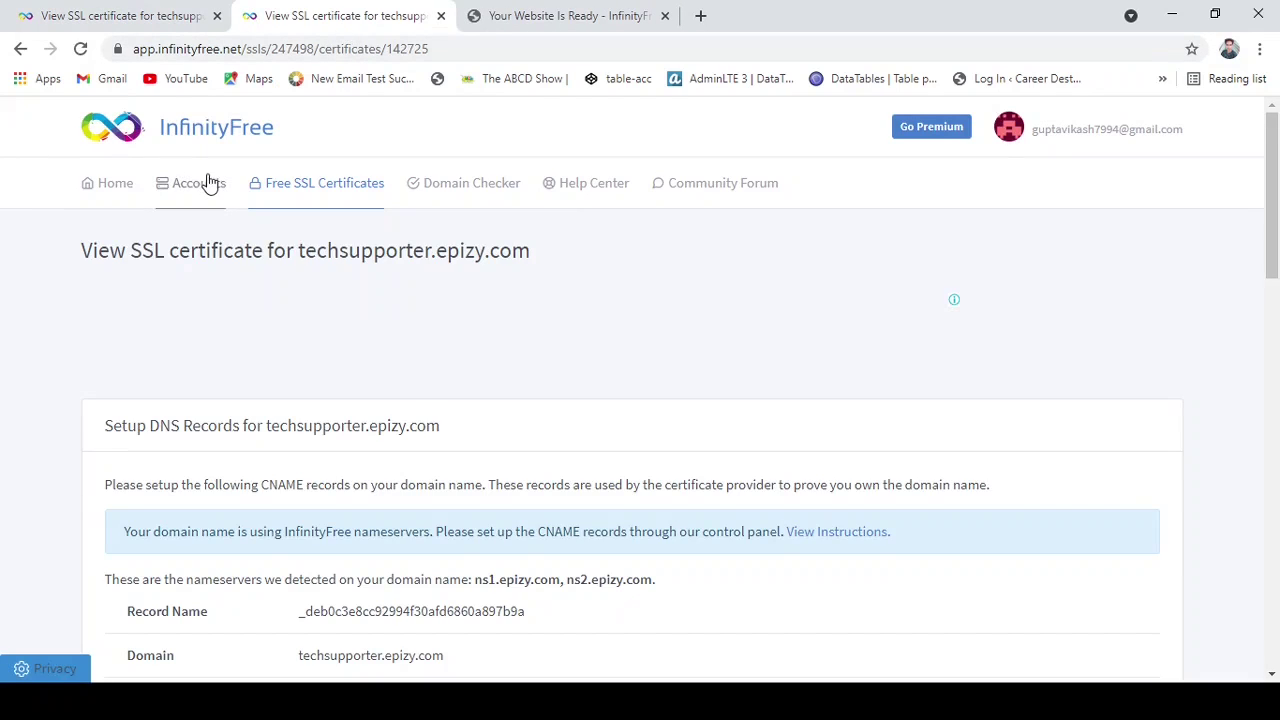
{"action": "left_click", "coordinate": [209, 195]}
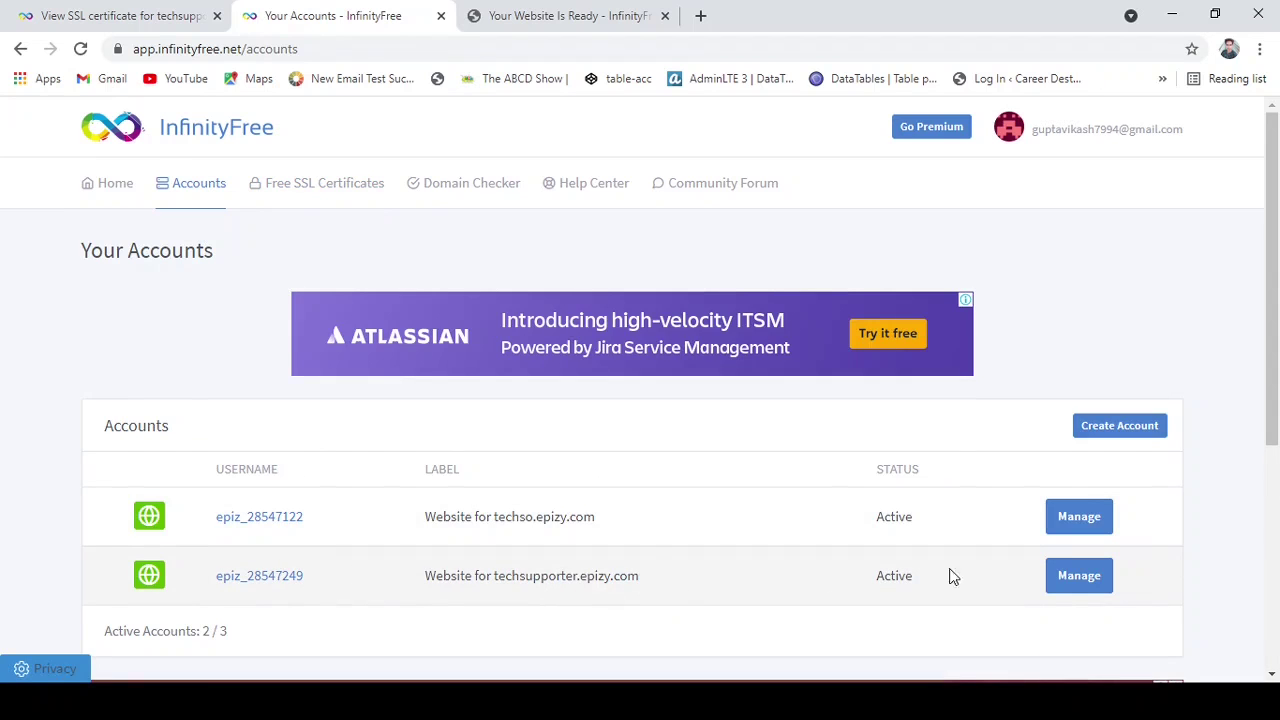
Open the techsupporter.epizy.com account's control panel and go to Advanced > CNAME Records.
{"action": "left_click", "coordinate": [1098, 577]}
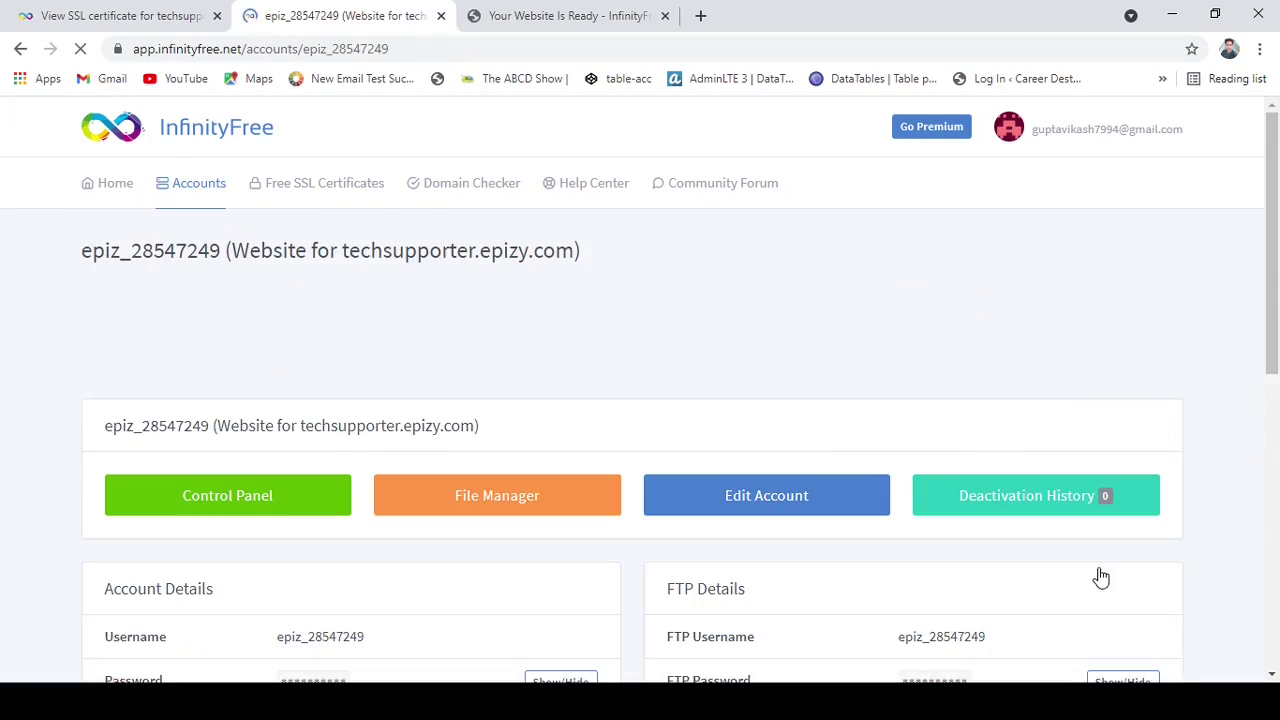
{"action": "left_click", "coordinate": [271, 498]}
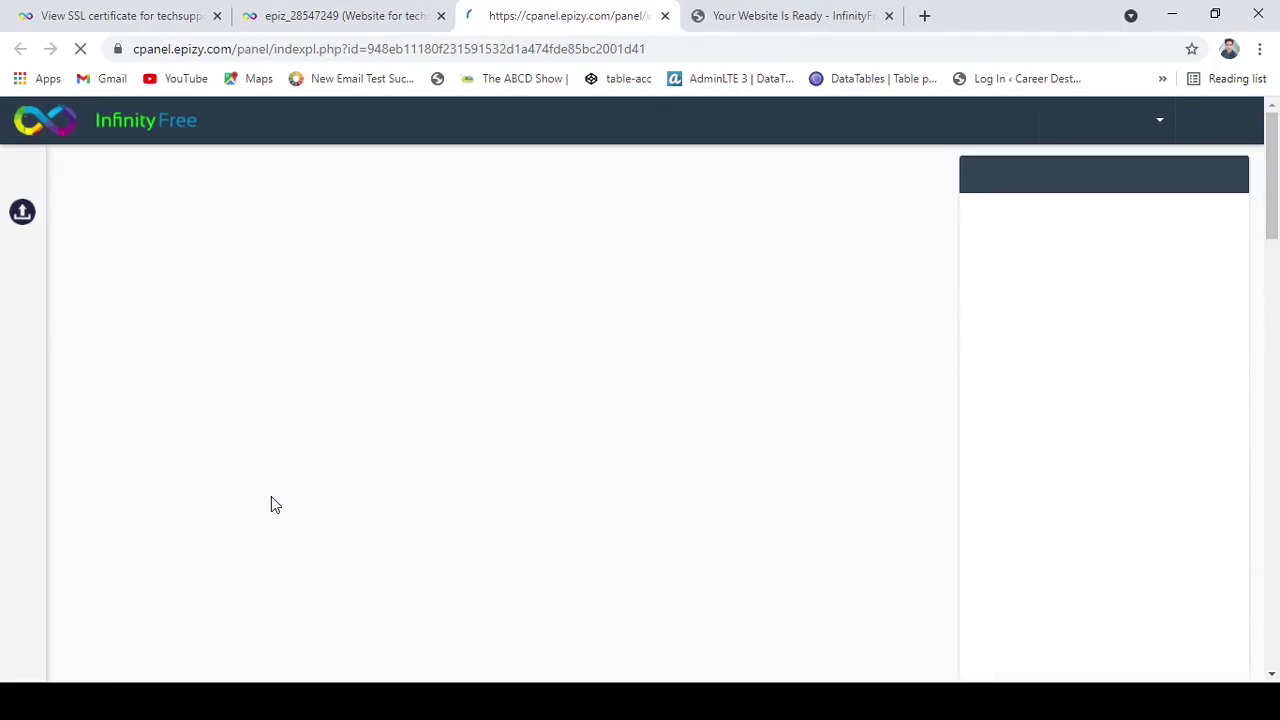
{"action": "scroll", "coordinate": [549, 497], "scroll_direction": "down", "scroll_amount": 8}
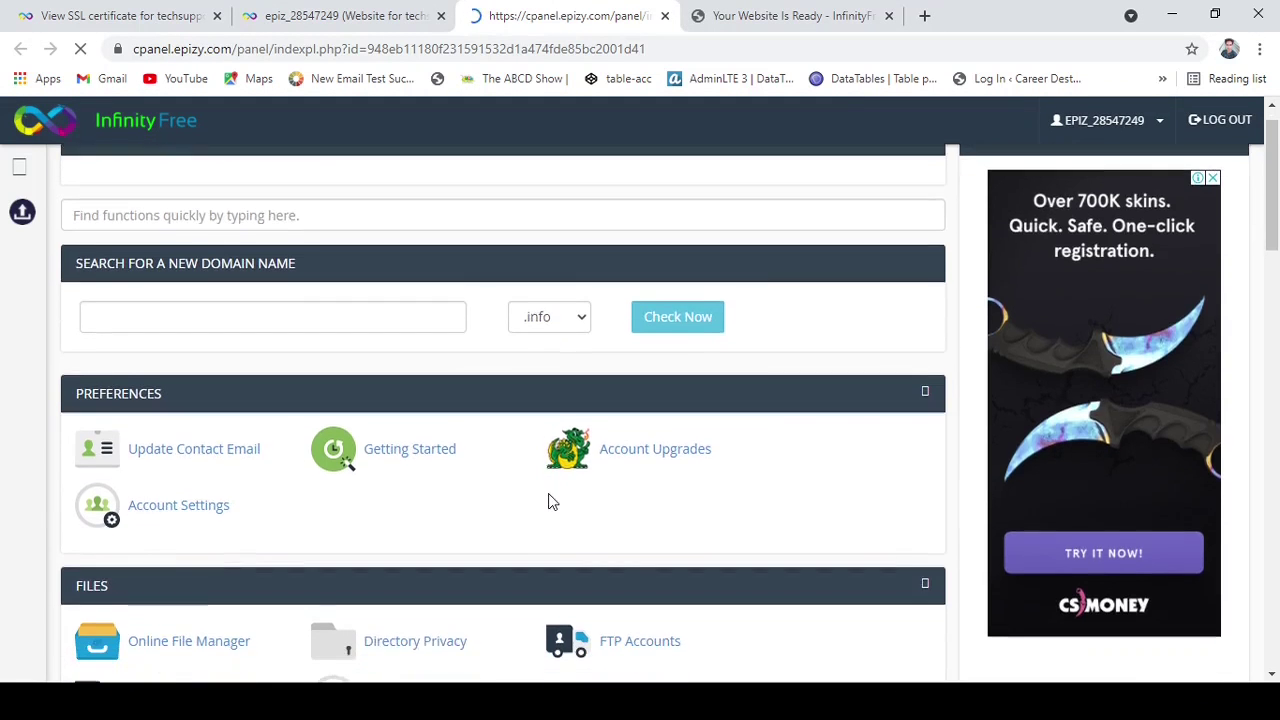
{"action": "scroll", "coordinate": [549, 493], "scroll_direction": "down", "scroll_amount": 4}
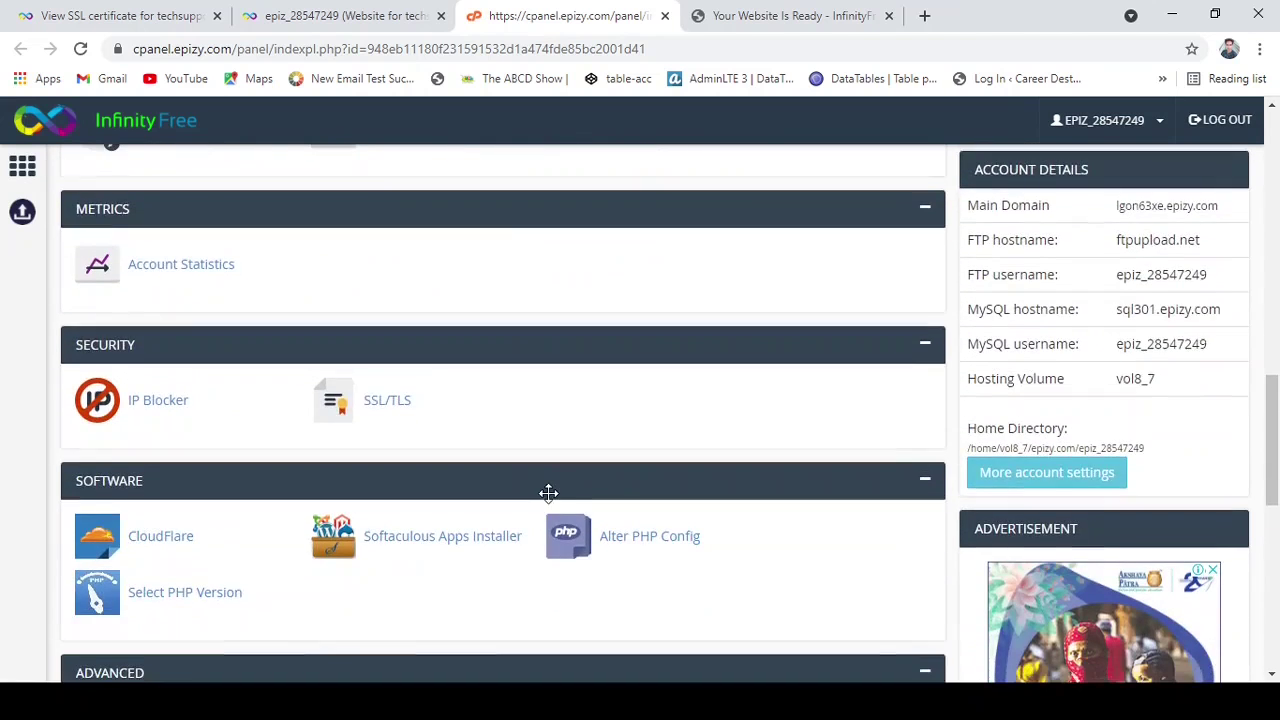
{"action": "scroll", "coordinate": [549, 500], "scroll_direction": "down", "scroll_amount": 2}
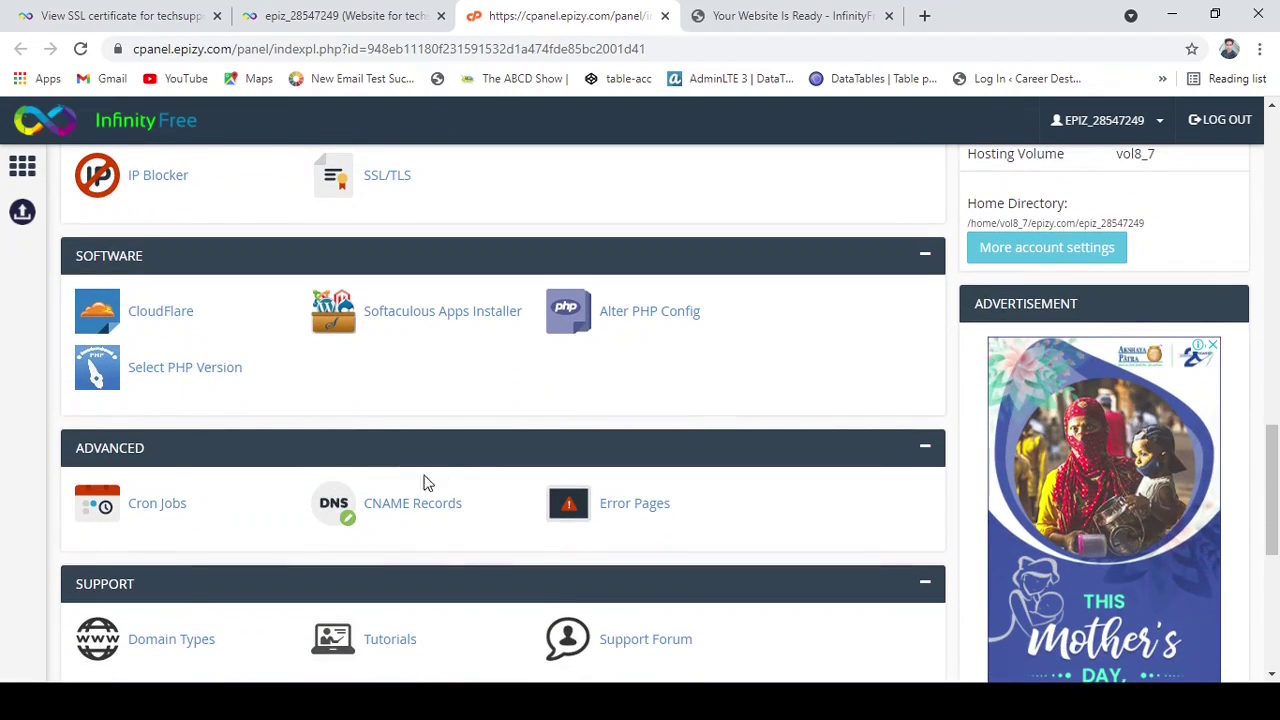
{"action": "left_click", "coordinate": [384, 513]}
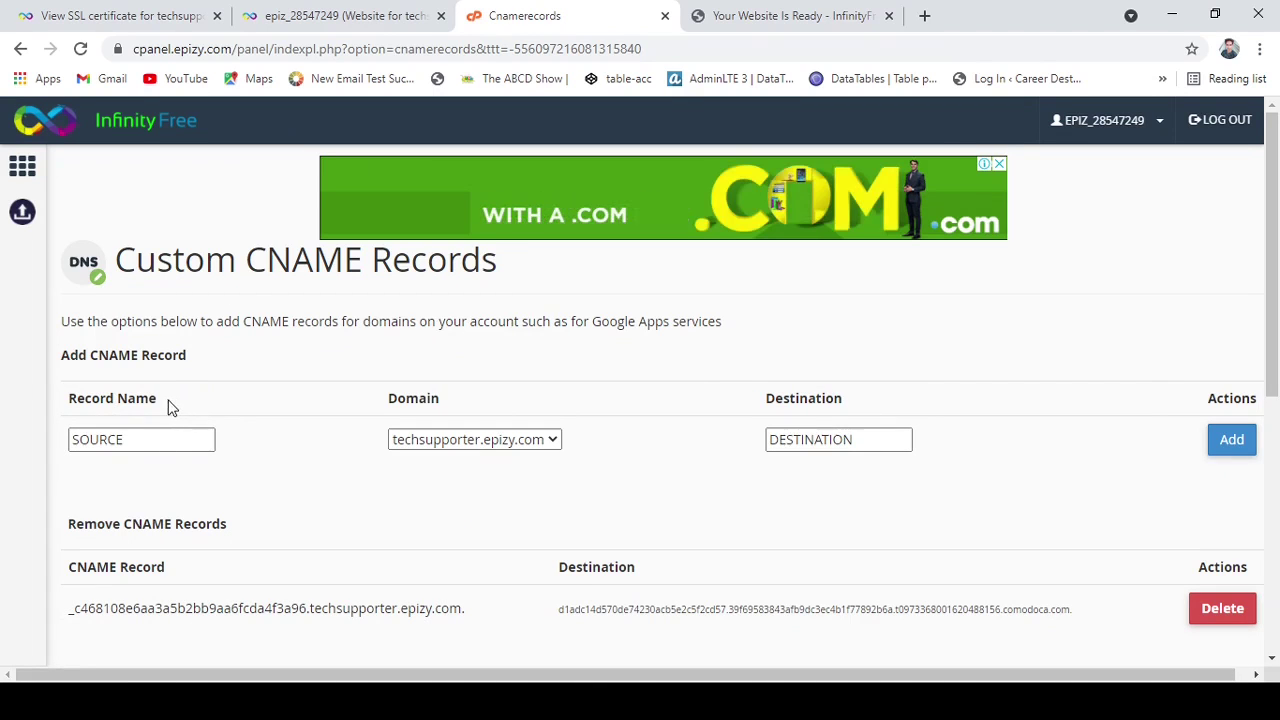
Copy the record name _deb0c3e8cc92994f30afd6860a897b9a from the SSL certificate's DNS records table.
{"action": "left_click_drag", "start_coordinate": [168, 404], "coordinate": [62, 409]}
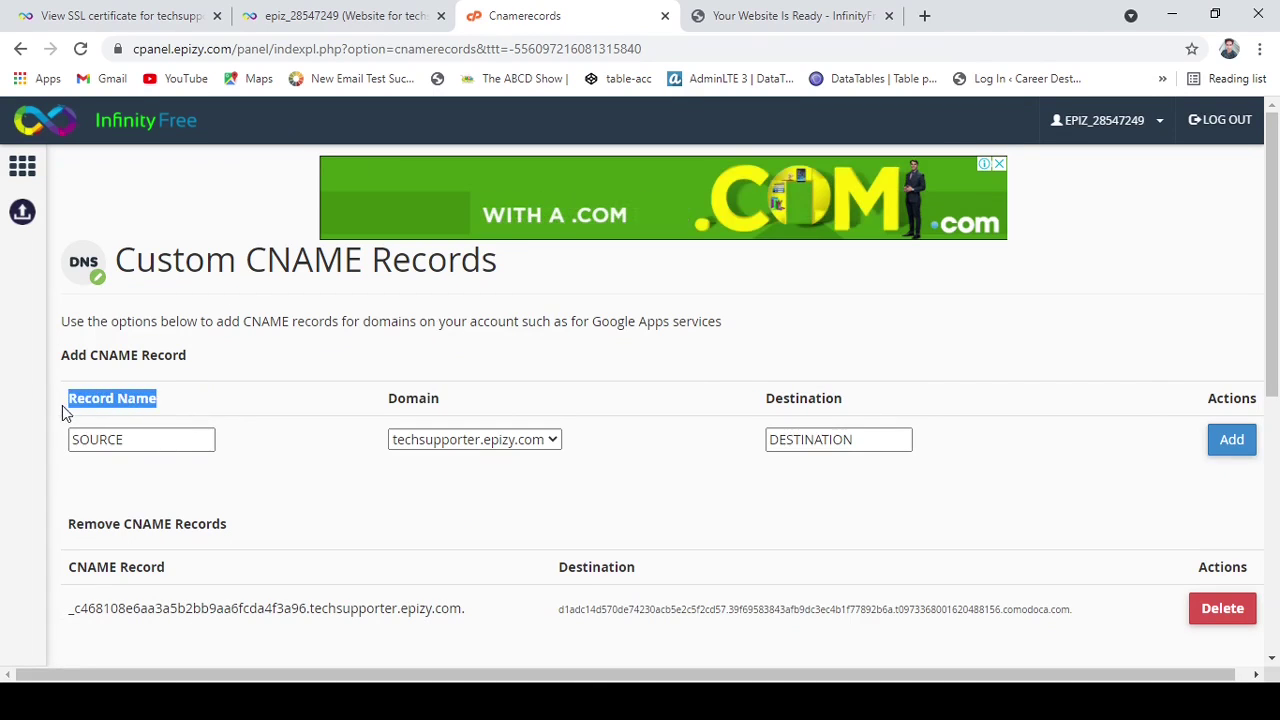
{"action": "left_click", "coordinate": [169, 406]}
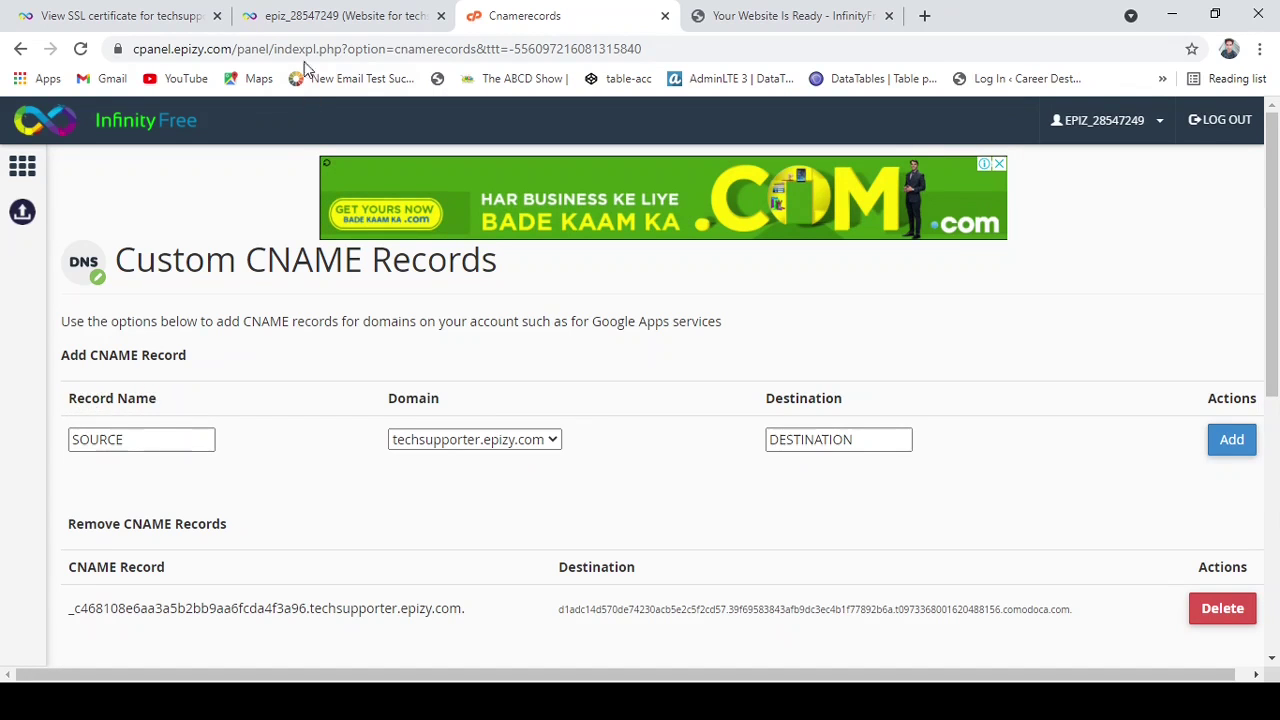
{"action": "left_click", "coordinate": [349, 18]}
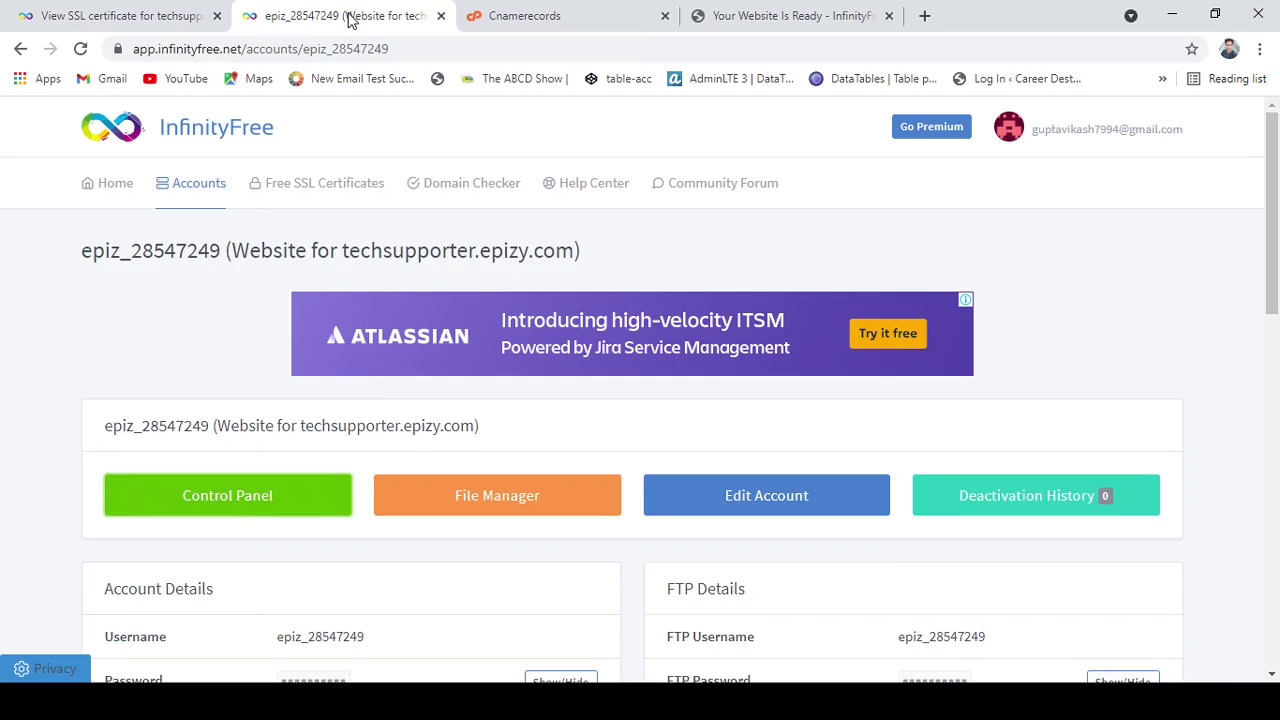
{"action": "left_click", "coordinate": [160, 16]}
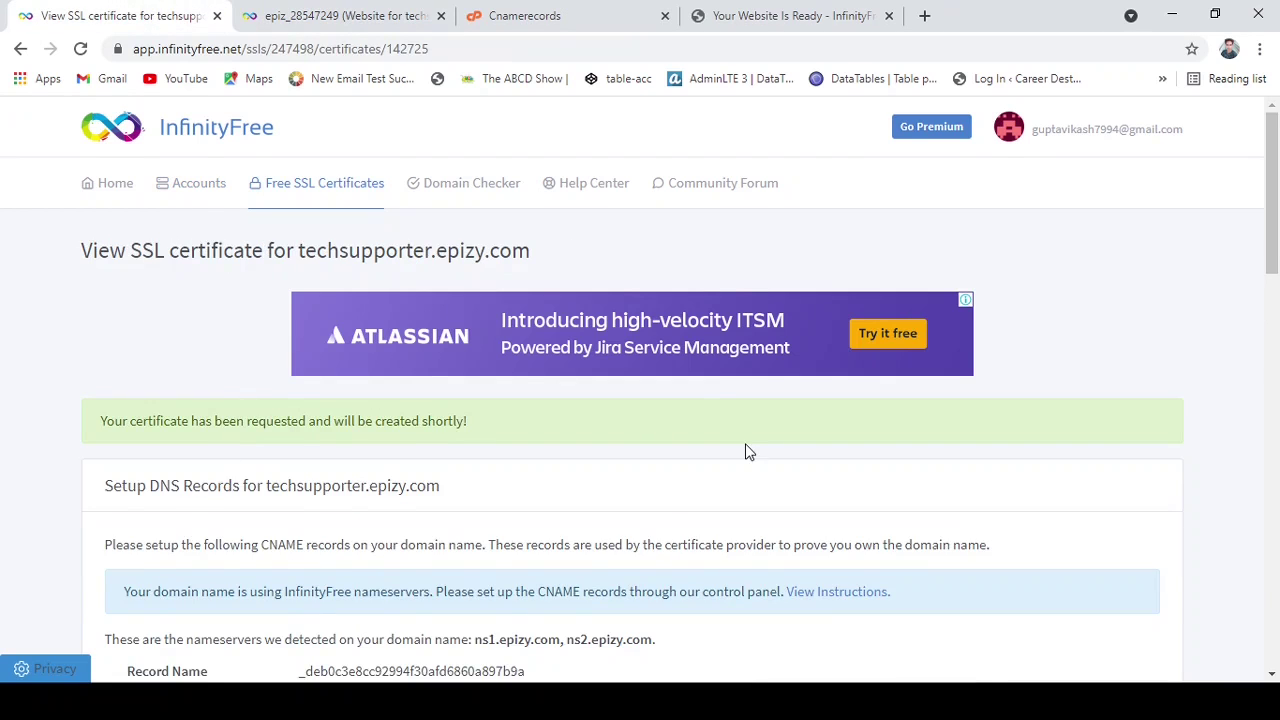
{"action": "scroll", "coordinate": [745, 450], "scroll_direction": "down", "scroll_amount": 2}
{"action": "scroll", "coordinate": [745, 452], "scroll_direction": "down", "scroll_amount": 3}
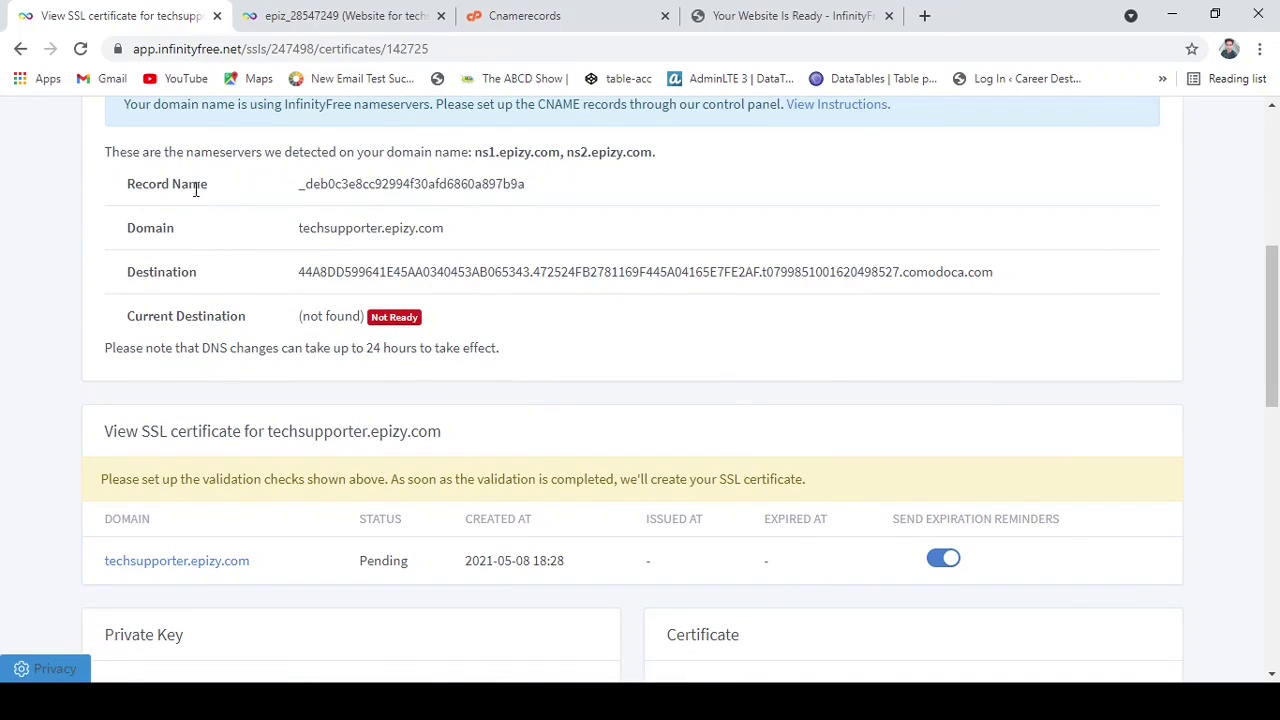
{"action": "left_click_drag", "start_coordinate": [206, 189], "coordinate": [86, 195]}
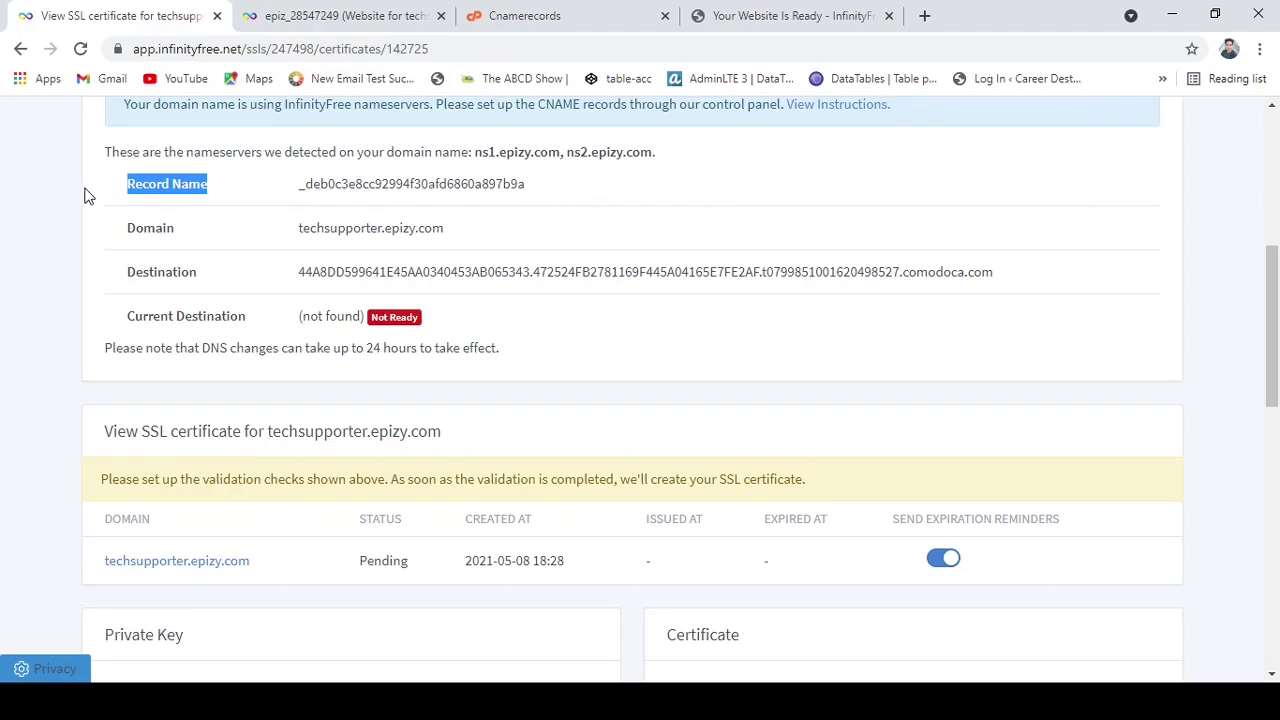
{"action": "left_click", "coordinate": [164, 193]}
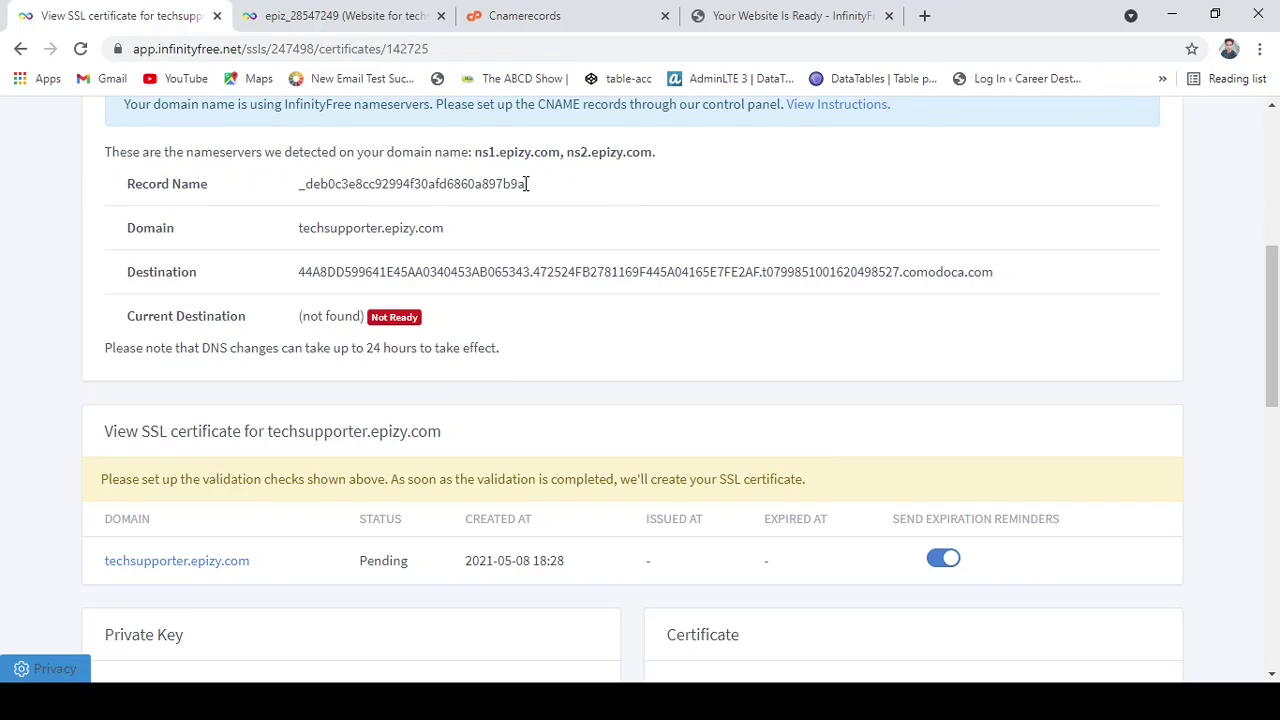
{"action": "left_click_drag", "start_coordinate": [528, 184], "coordinate": [303, 186]}
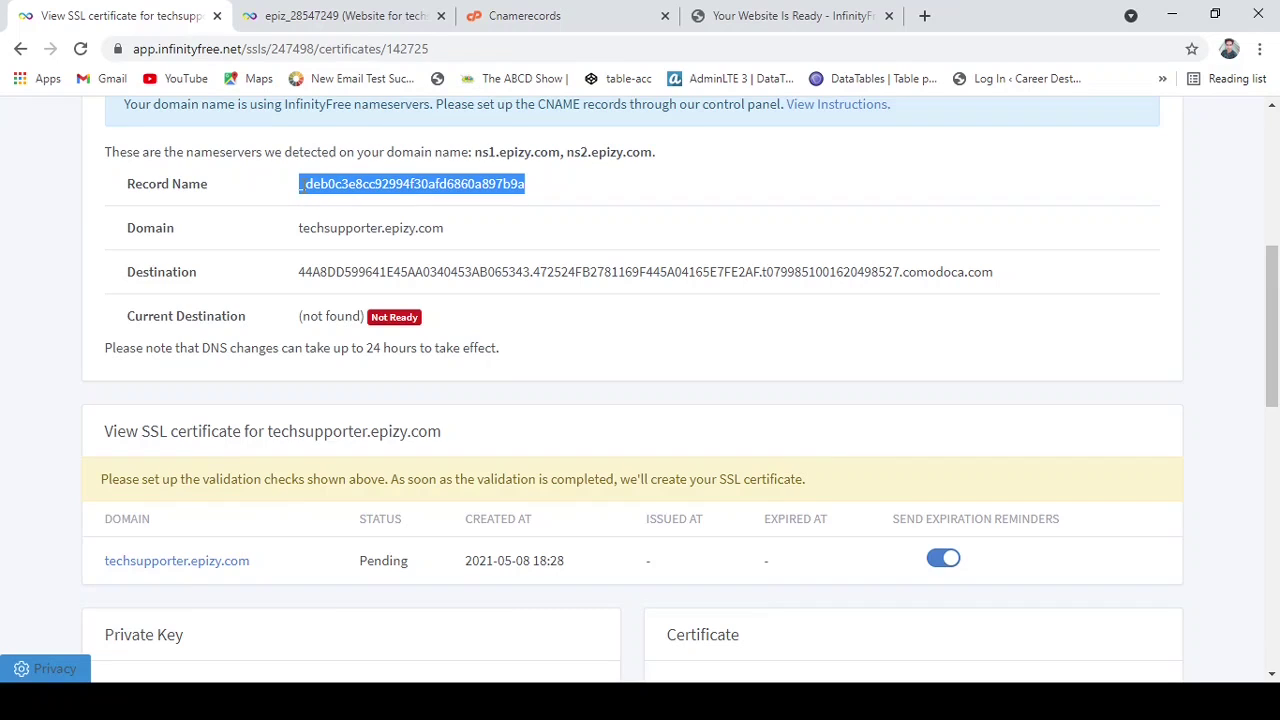
{"action": "left_click", "coordinate": [360, 12]}
Paste _deb0c3e8cc92994f30afd6860a897b9a into the CNAME Record Name field.
{"action": "left_click", "coordinate": [556, 20]}
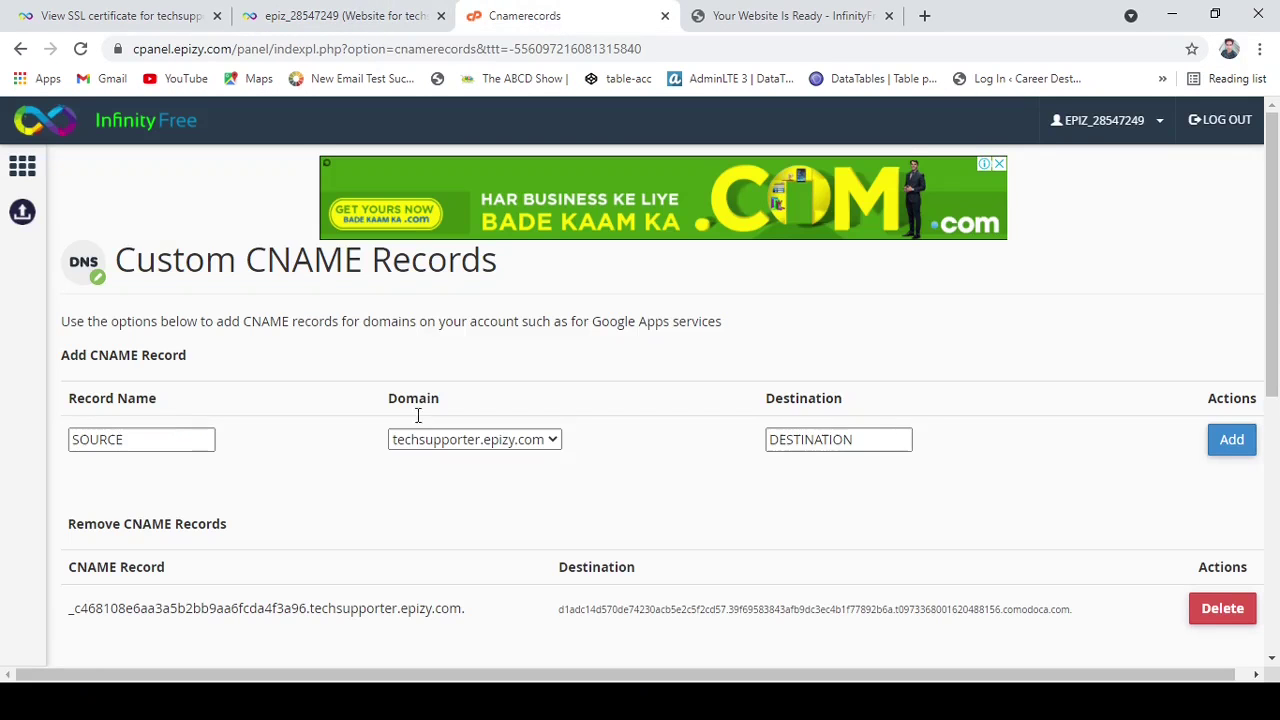
{"action": "left_click", "coordinate": [165, 445]}
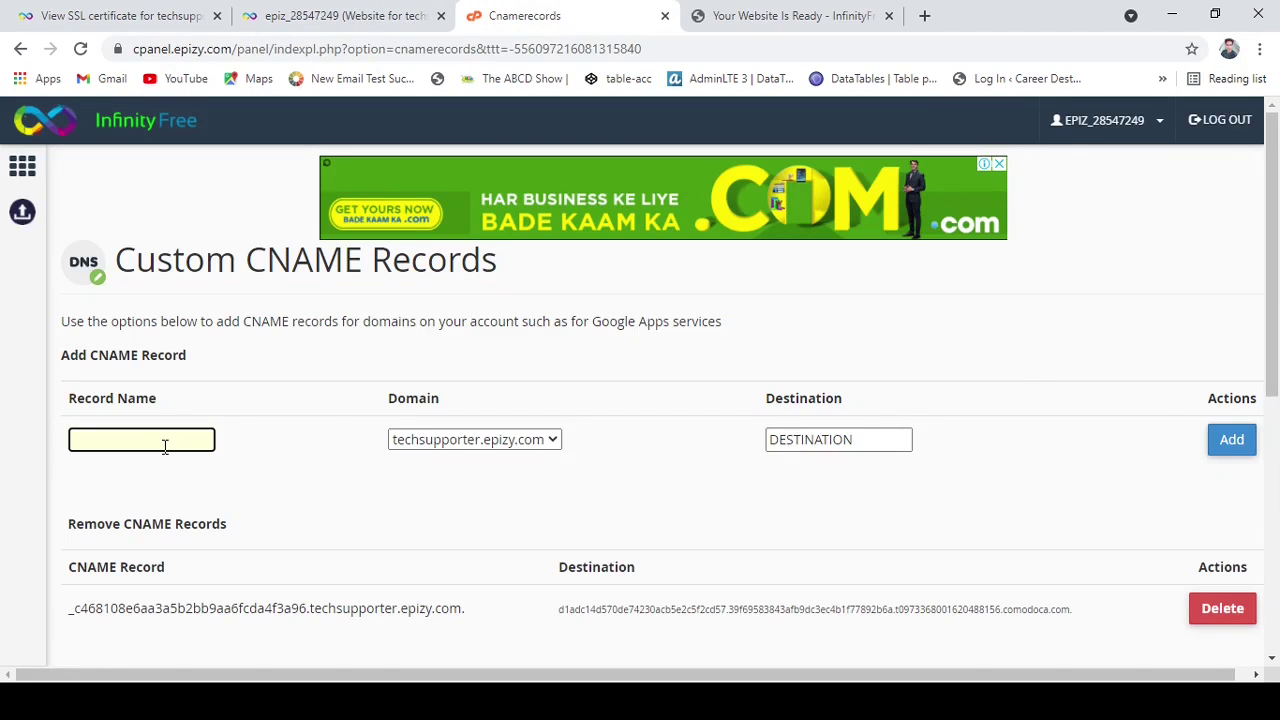
{"action": "key", "text": "ctrl+v"}
{"action": "left_click_drag", "start_coordinate": [758, 403], "coordinate": [846, 402]}
{"action": "left_click", "coordinate": [853, 404]}
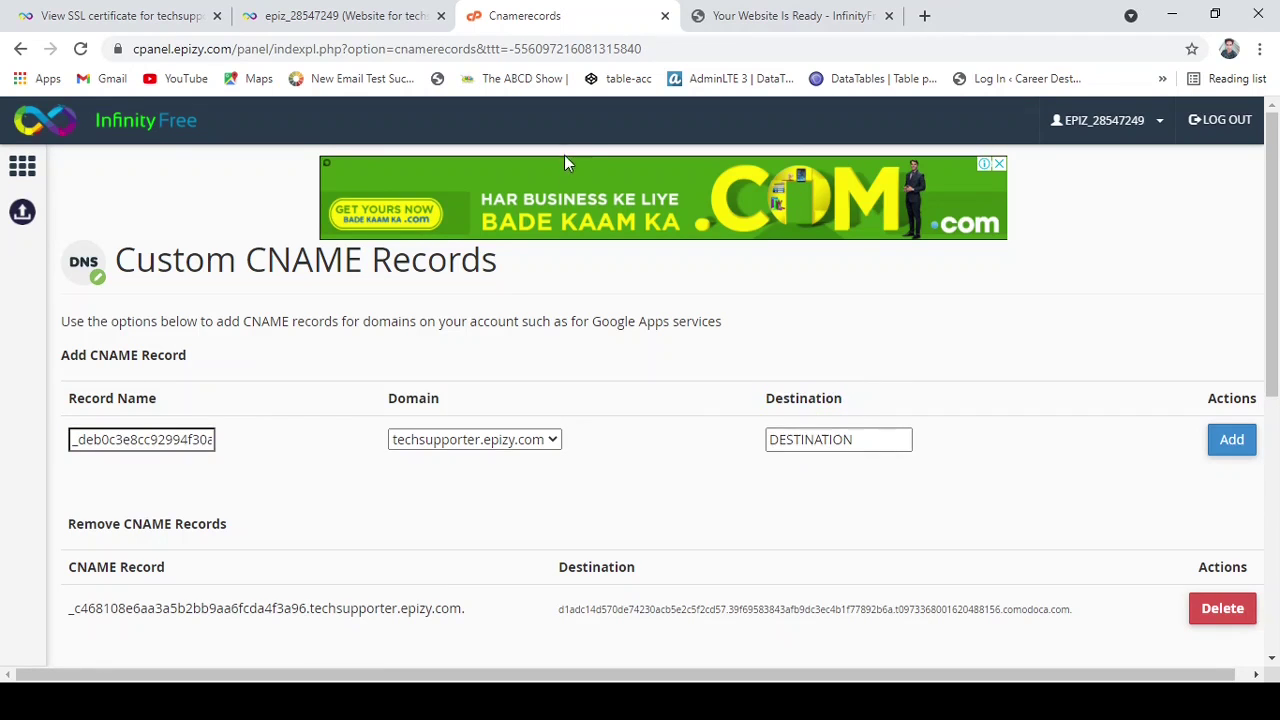
Copy the comodoca.com destination from the SSL page, paste it into Destination, and add the record.
{"action": "left_click", "coordinate": [163, 15]}
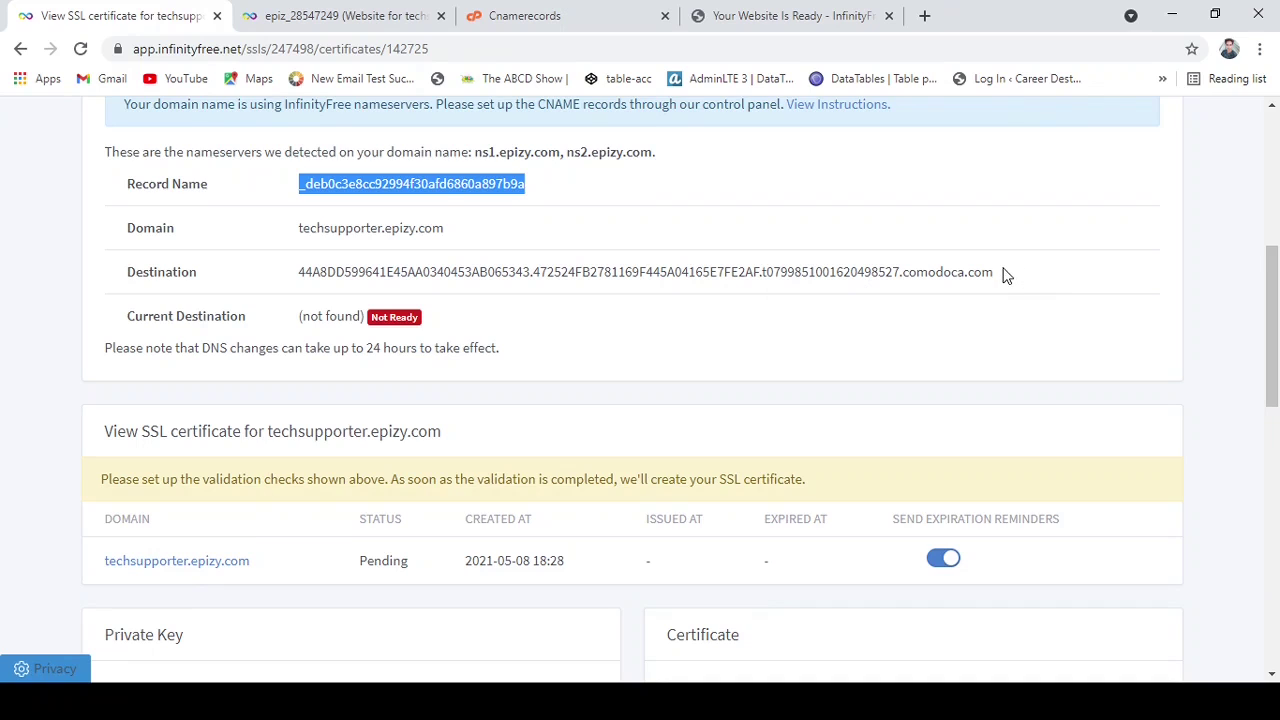
{"action": "left_click_drag", "start_coordinate": [1003, 272], "coordinate": [357, 265]}
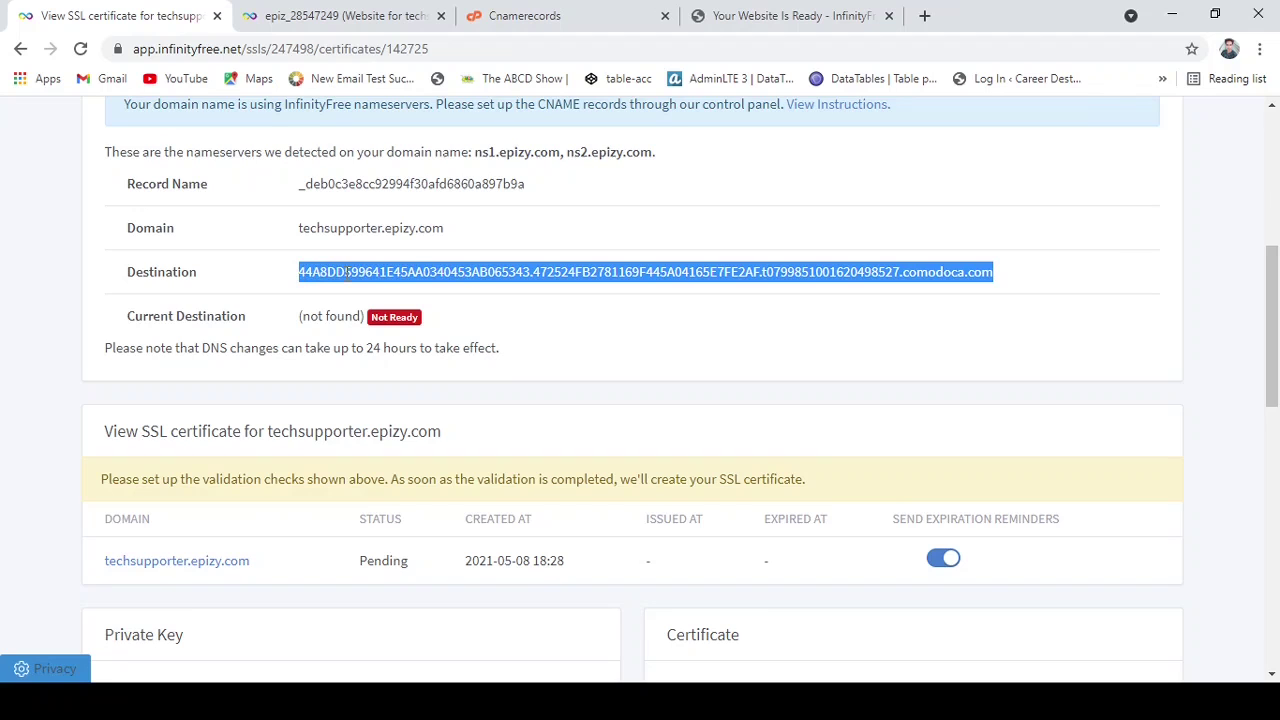
{"action": "left_click", "coordinate": [512, 15]}
{"action": "left_click", "coordinate": [810, 437]}
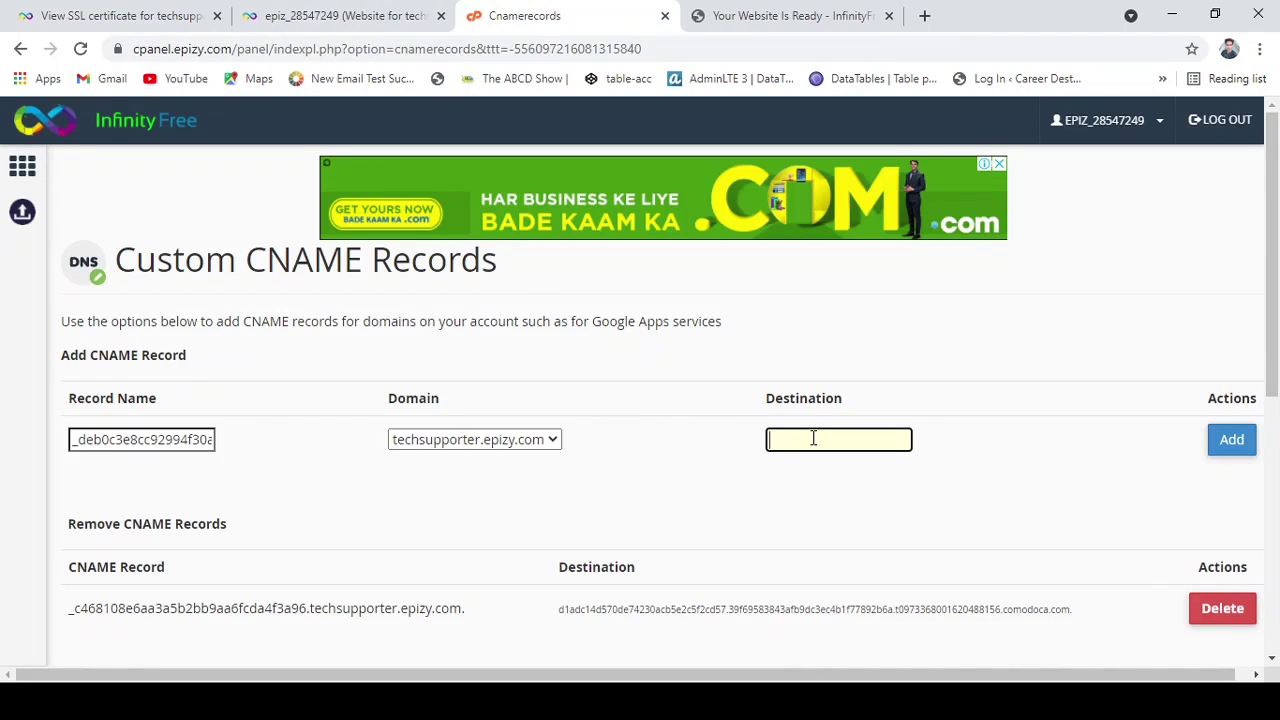
{"action": "key", "text": "ctrl+v"}
{"action": "left_click", "coordinate": [1236, 441]}
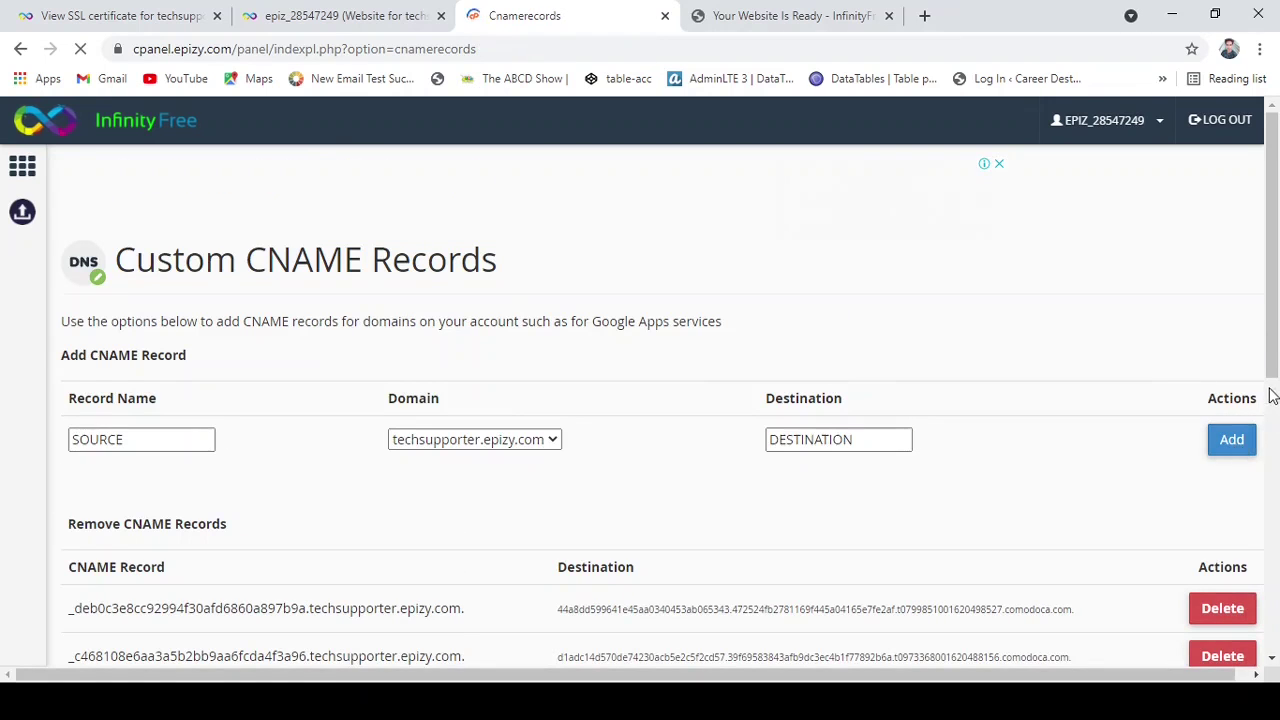
Check the saved CNAME records, then return to the techsupporter.epizy.com account overview tab.
{"action": "scroll", "coordinate": [1273, 374], "scroll_direction": "down", "scroll_amount": 1}
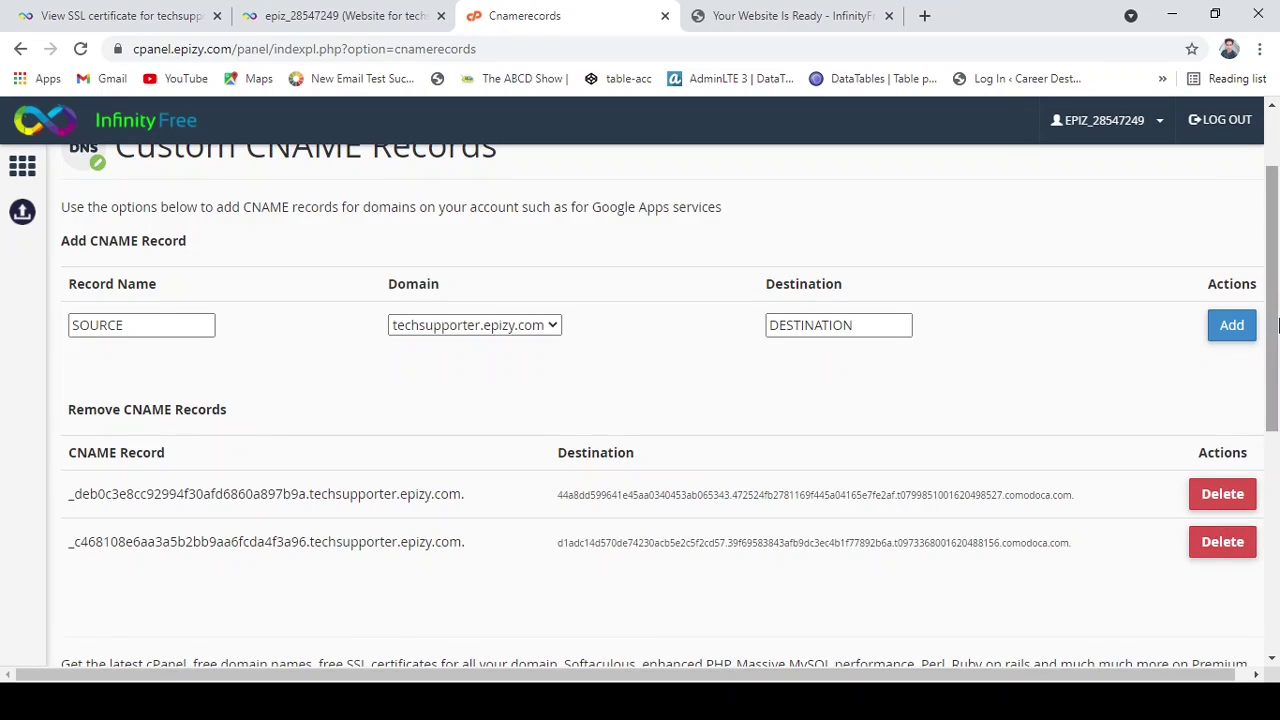
{"action": "scroll", "coordinate": [1276, 300], "scroll_direction": "up", "scroll_amount": 1}
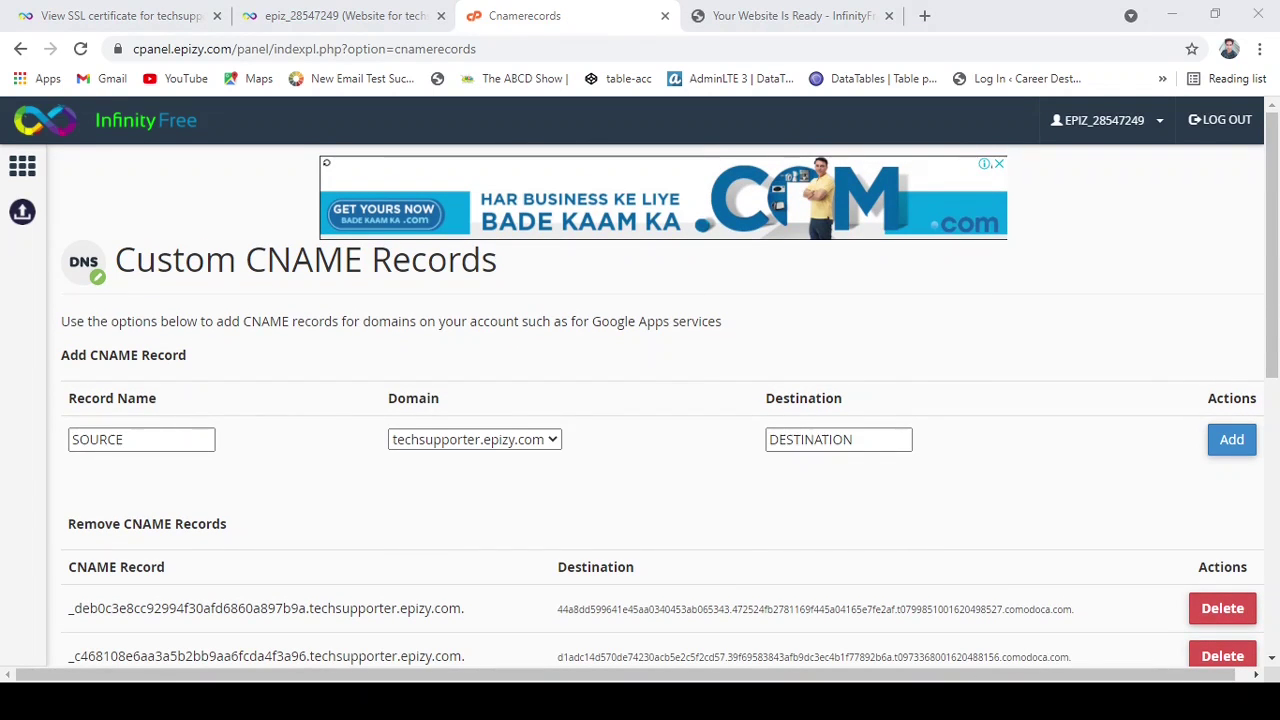
{"action": "left_click", "coordinate": [1159, 606]}
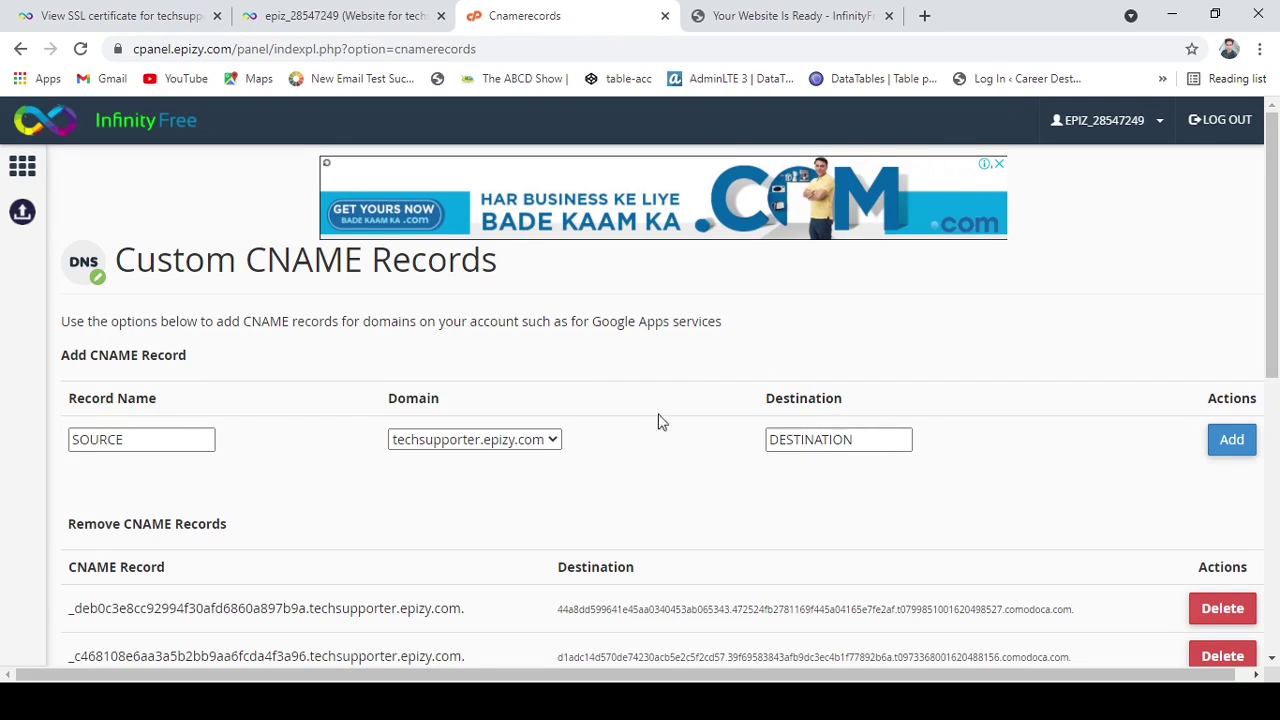
{"action": "left_click", "coordinate": [378, 16]}
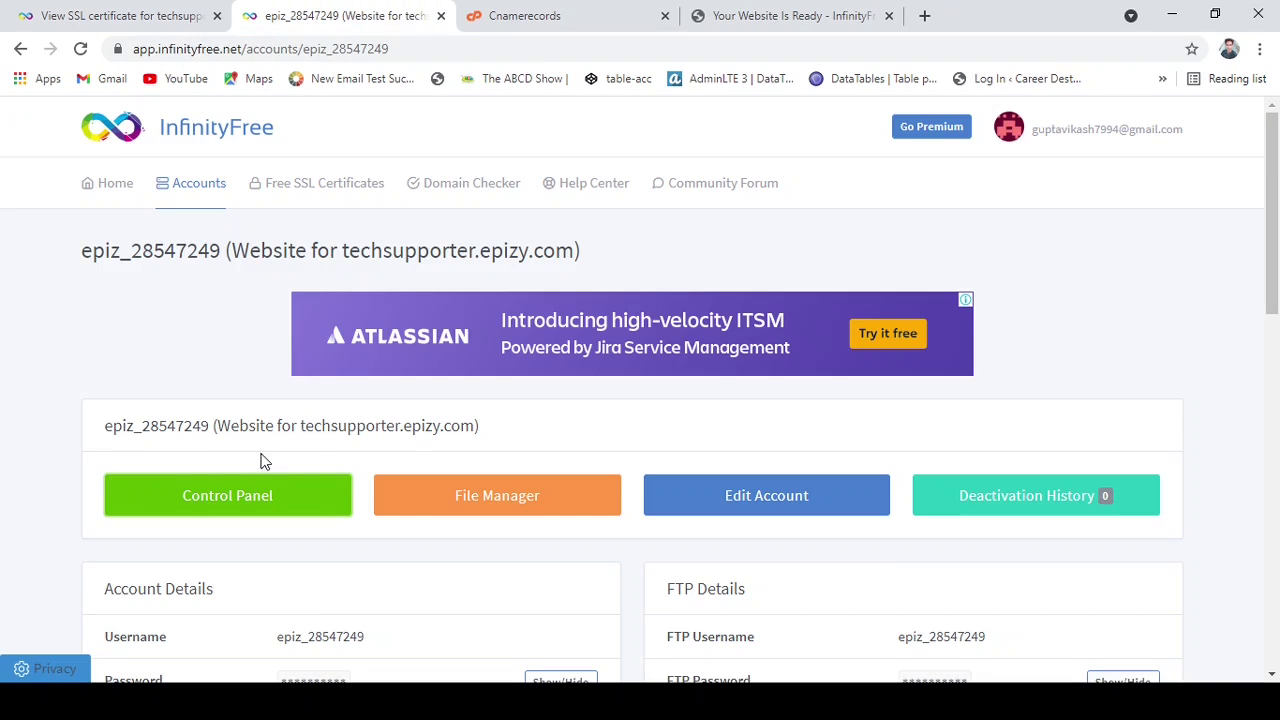
From the Control Panel's Security section, open SSL/TLS and configure techsupporter.epizy.com.
{"action": "left_click", "coordinate": [252, 506]}
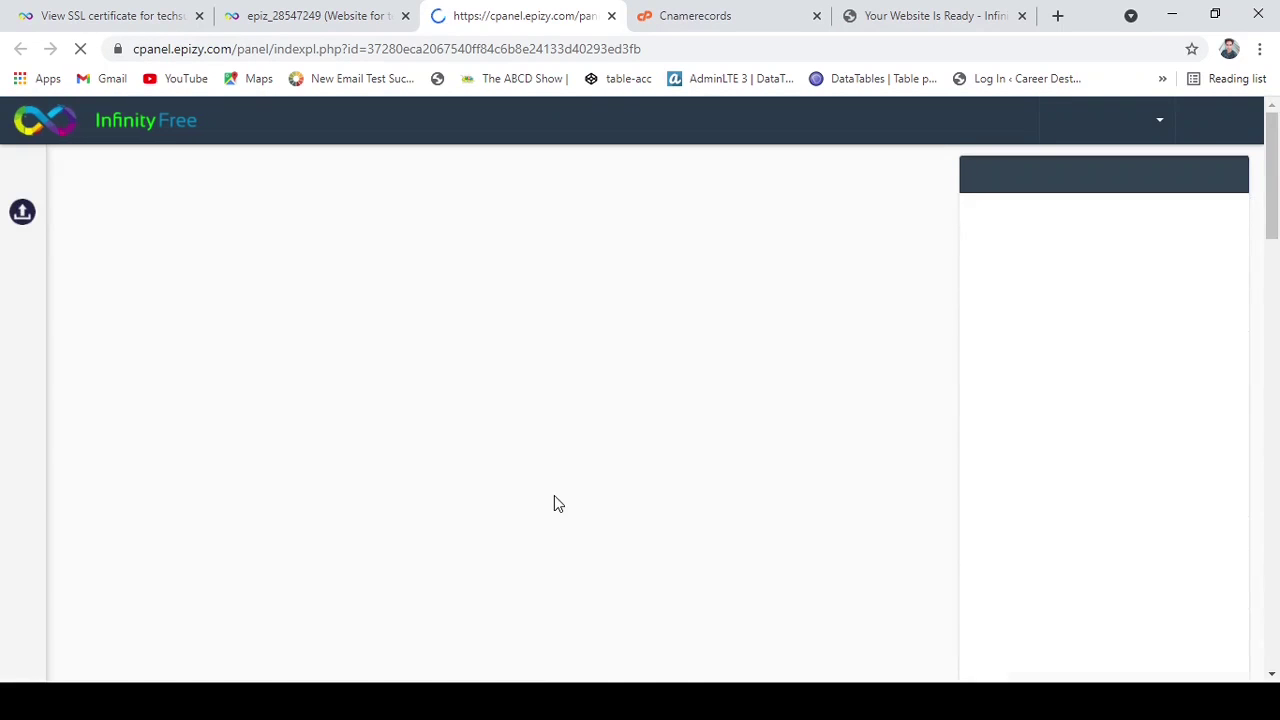
{"action": "scroll", "coordinate": [695, 511], "scroll_direction": "down", "scroll_amount": 1}
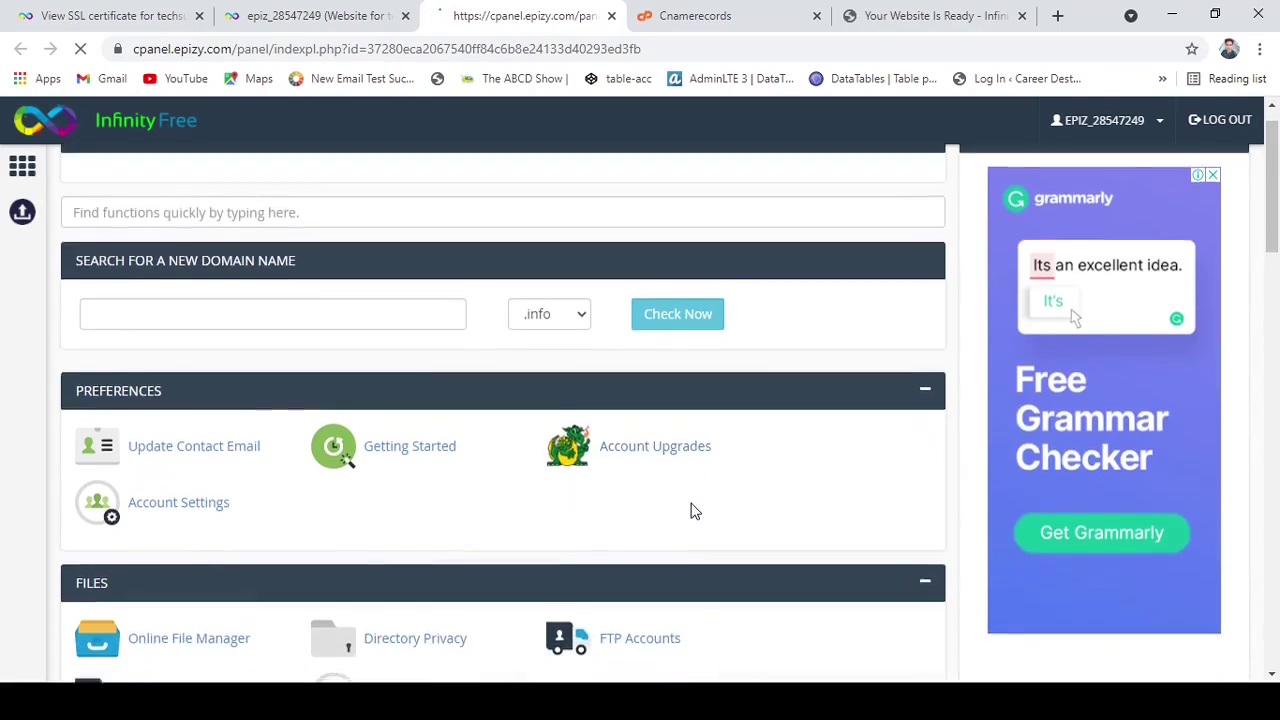
{"action": "scroll", "coordinate": [695, 511], "scroll_direction": "down", "scroll_amount": 7}
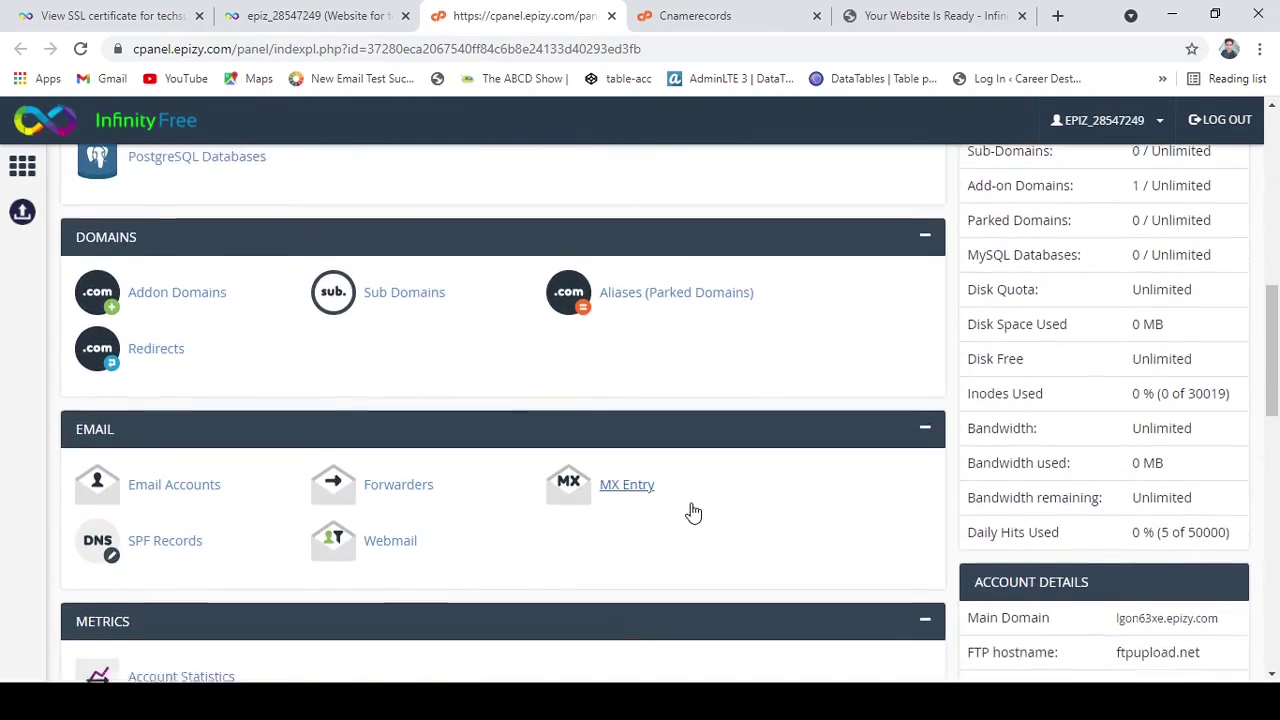
{"action": "scroll", "coordinate": [694, 512], "scroll_direction": "down", "scroll_amount": 4}
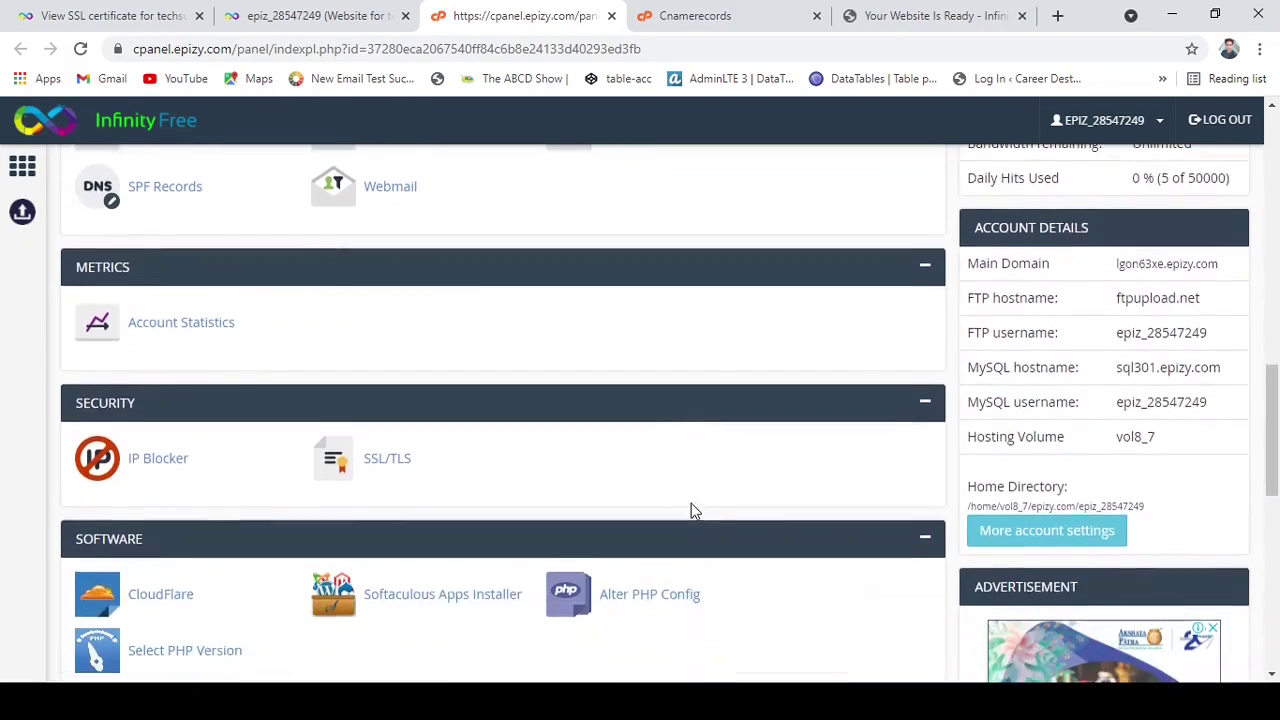
{"action": "scroll", "coordinate": [694, 511], "scroll_direction": "down", "scroll_amount": 4}
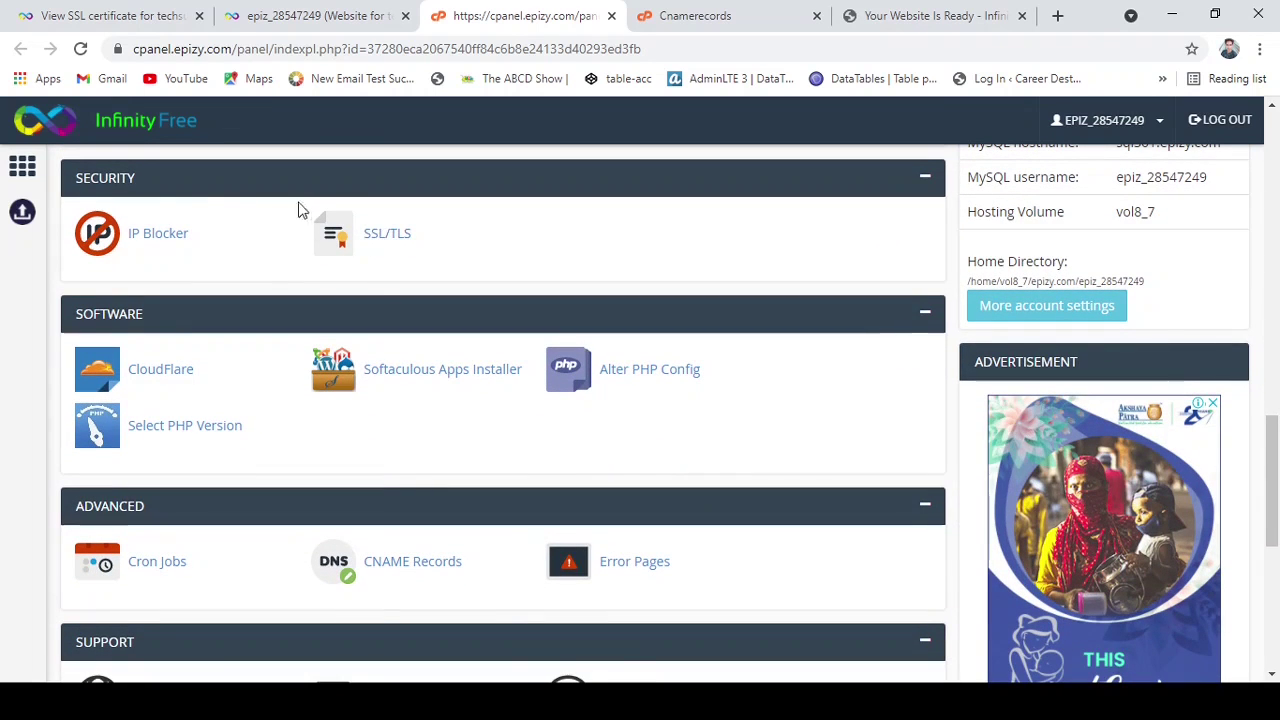
{"action": "left_click", "coordinate": [373, 243]}
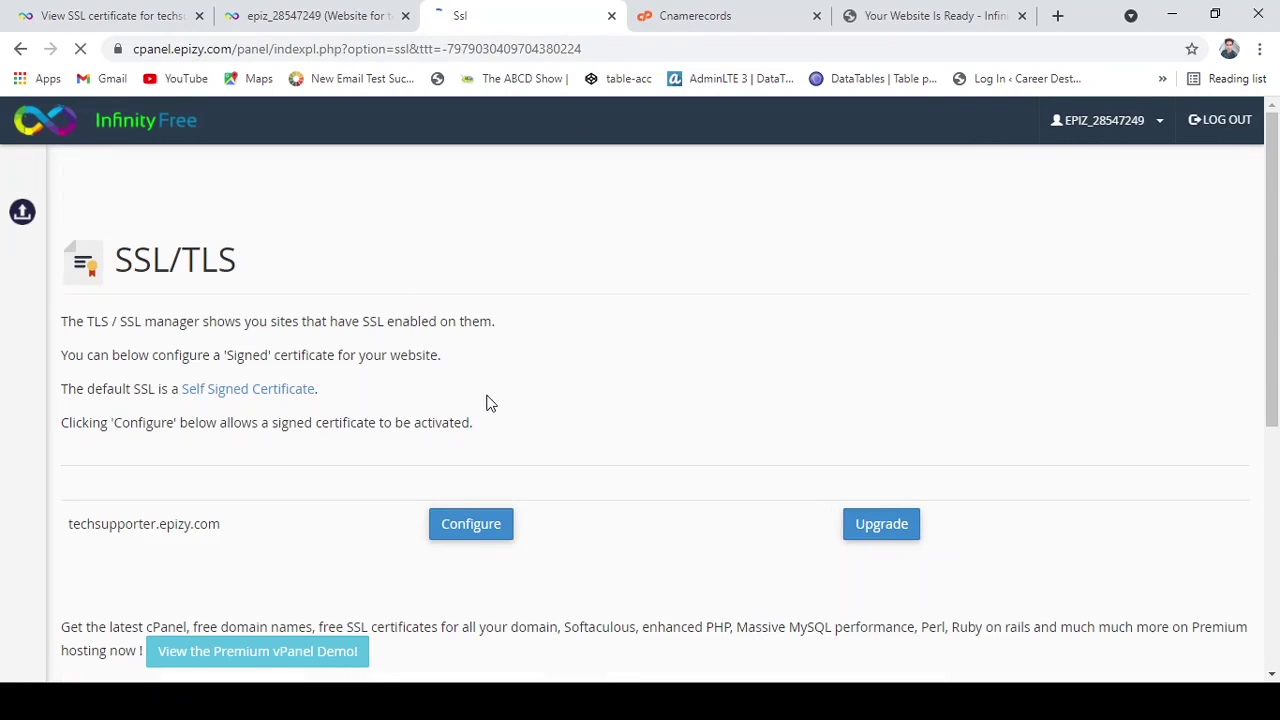
{"action": "left_click", "coordinate": [484, 538]}
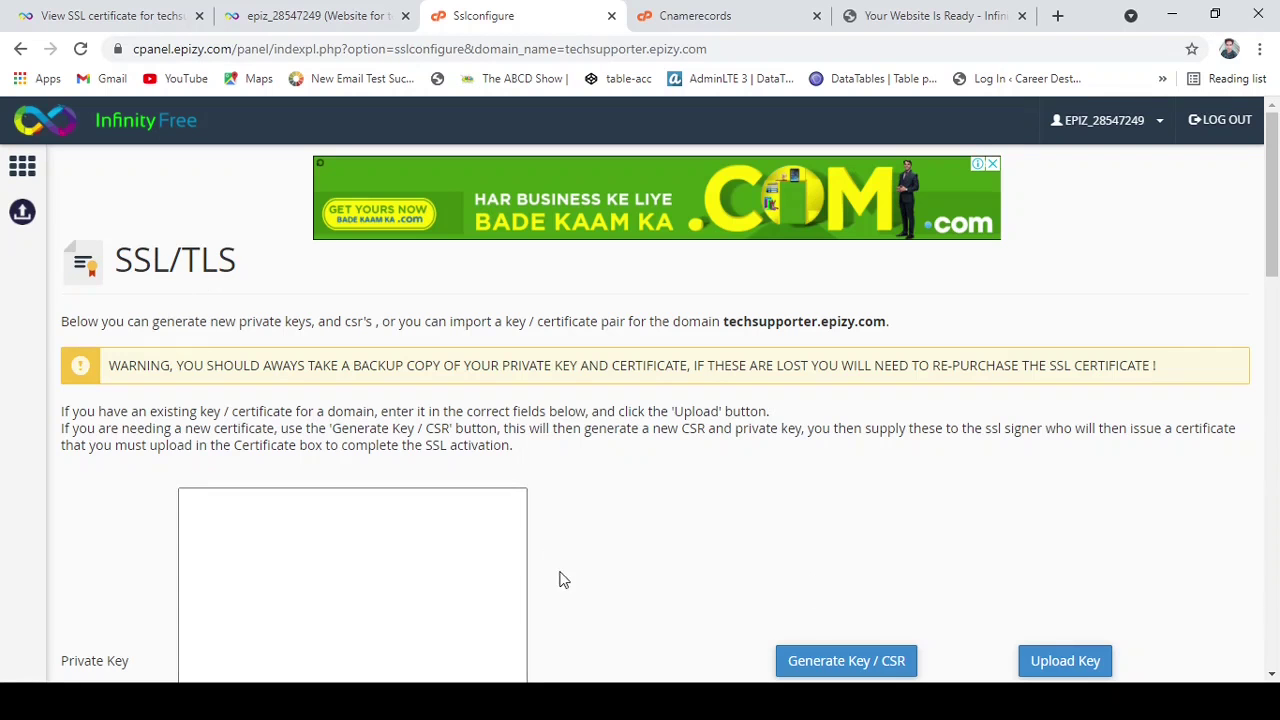
Copy the whole Private Key from the View SSL certificate tab, then return to Sslconfigure.
{"action": "scroll", "coordinate": [565, 580], "scroll_direction": "down", "scroll_amount": 3}
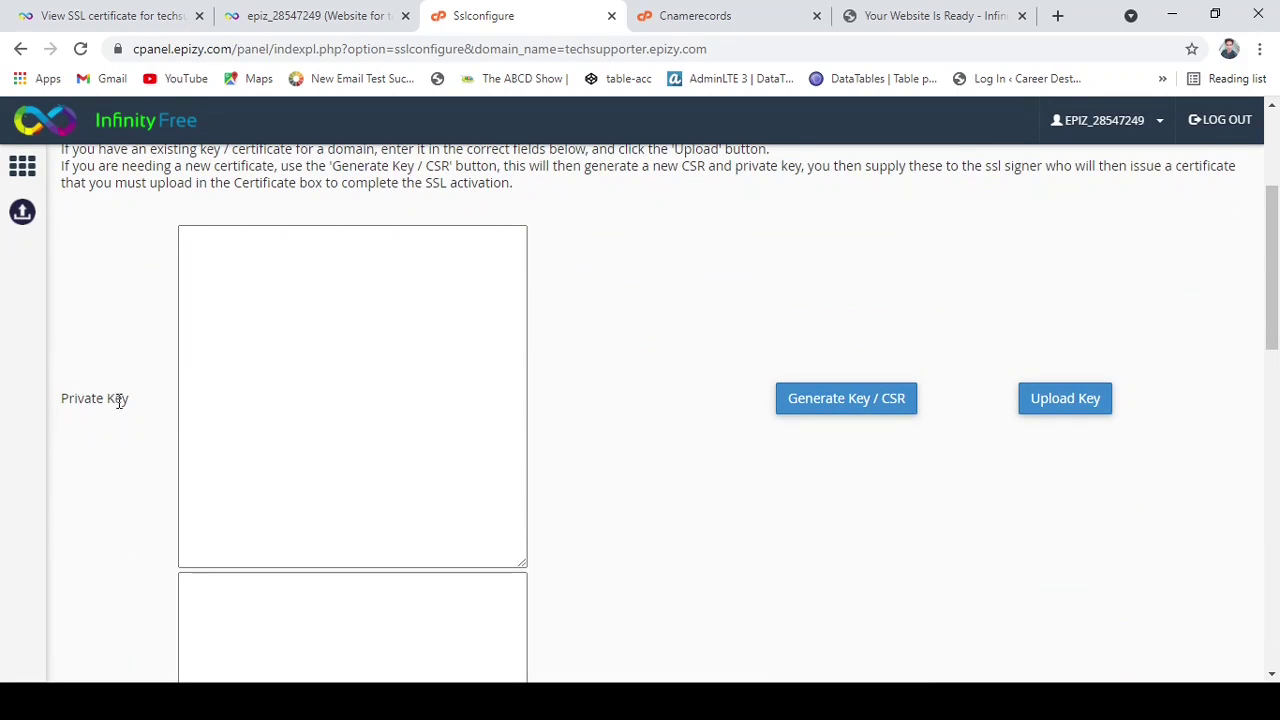
{"action": "left_click_drag", "start_coordinate": [129, 399], "coordinate": [61, 400]}
{"action": "left_click", "coordinate": [125, 14]}
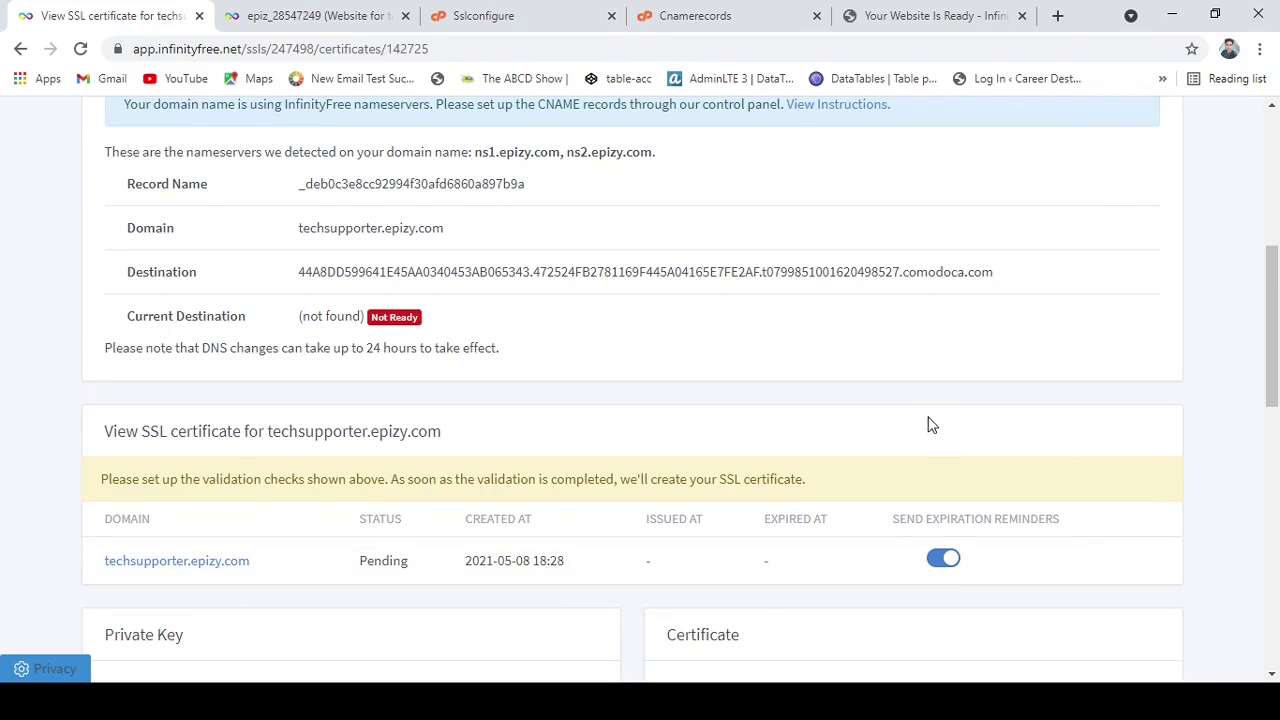
{"action": "scroll", "coordinate": [926, 420], "scroll_direction": "down", "scroll_amount": 3}
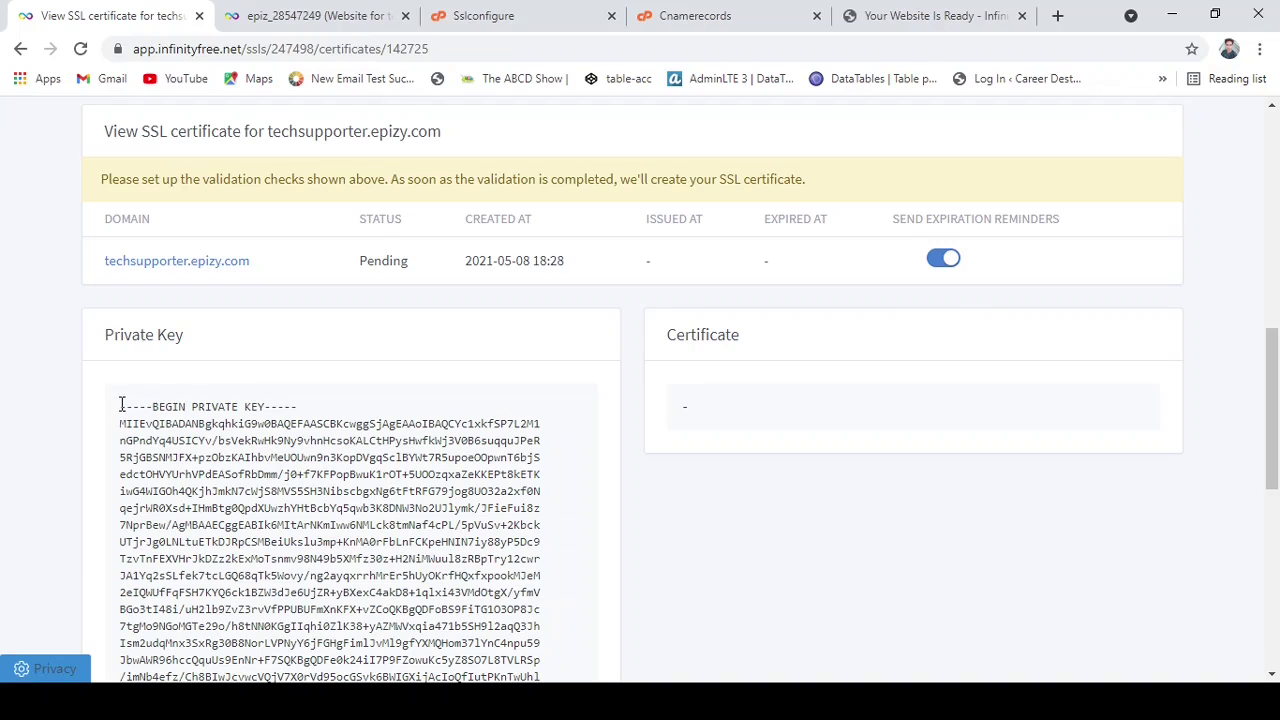
{"action": "left_click_drag", "start_coordinate": [140, 423], "coordinate": [288, 216]}
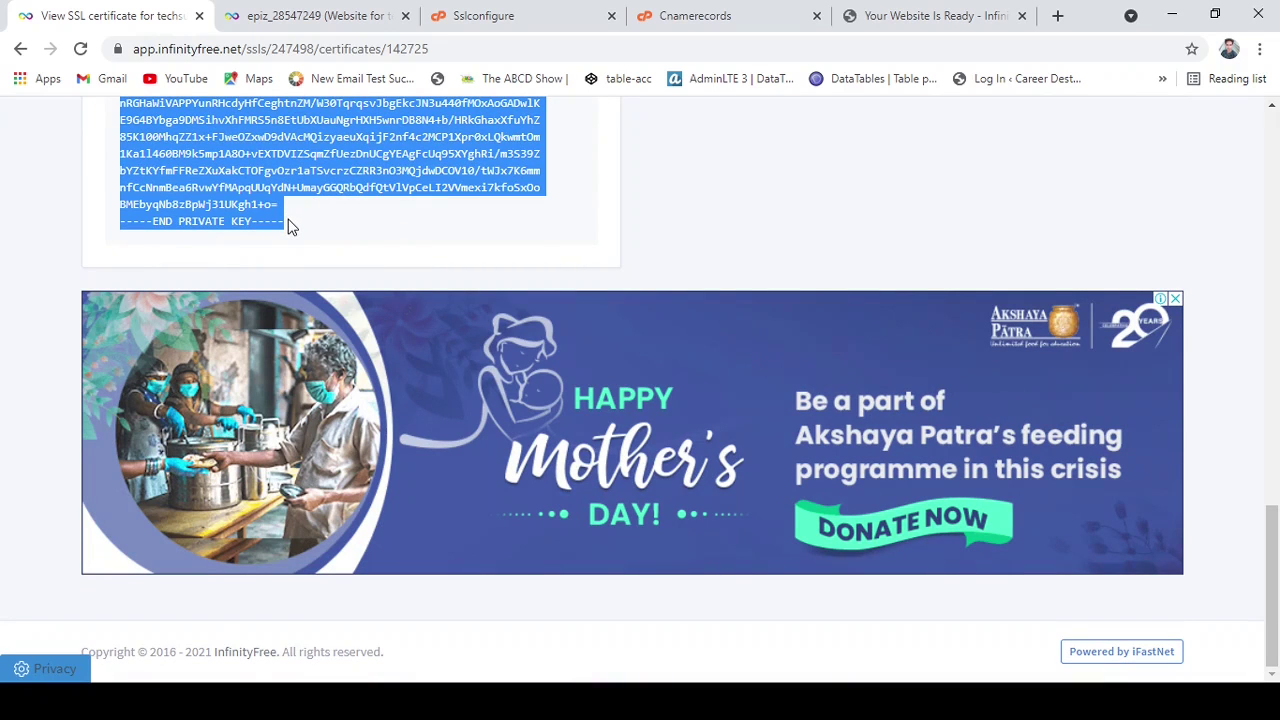
{"action": "left_click", "coordinate": [480, 15]}
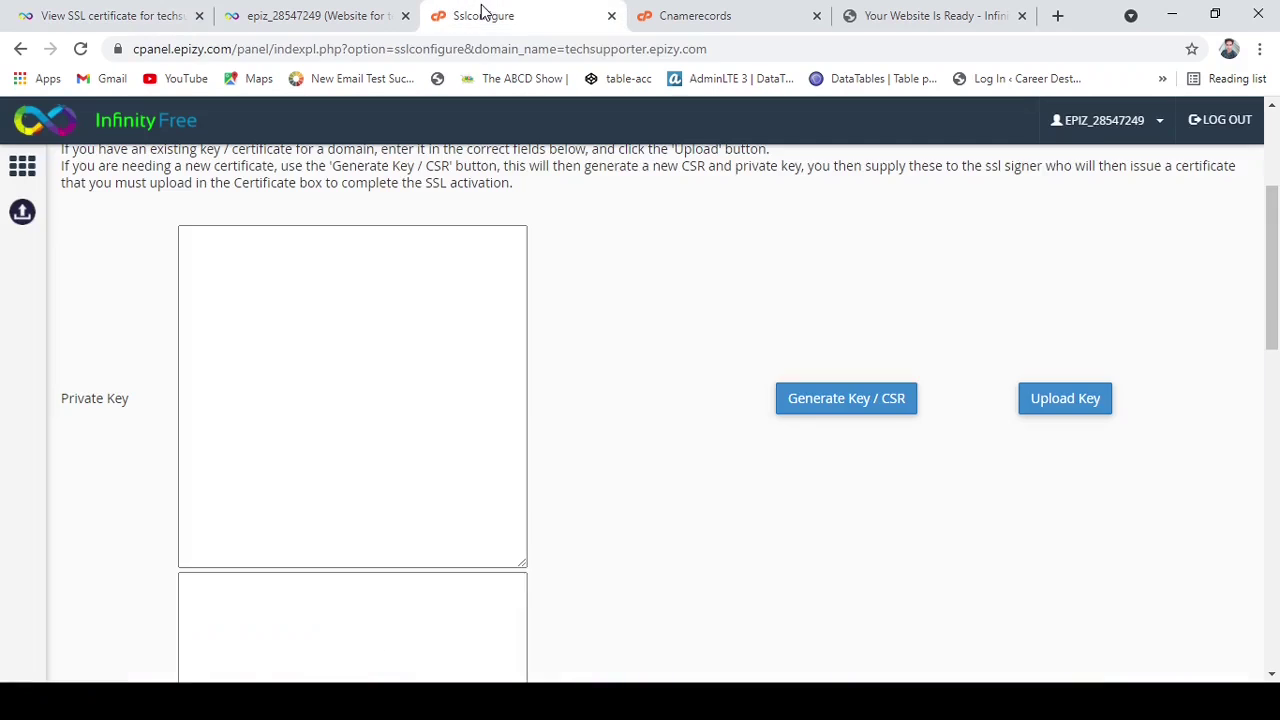
Paste the copied private key into the Private Key box and submit it with Upload Key.
{"action": "left_click", "coordinate": [278, 243]}
{"action": "key", "text": "ctrl+v"}
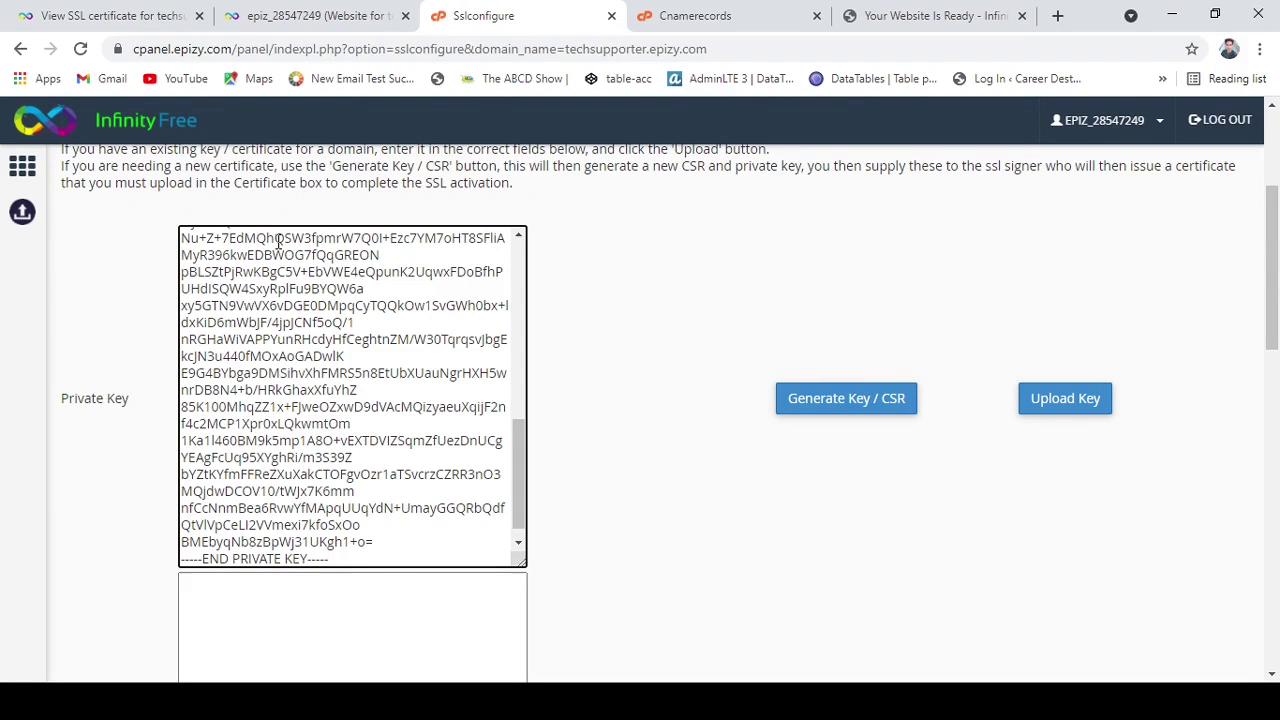
{"action": "left_click", "coordinate": [1068, 406]}
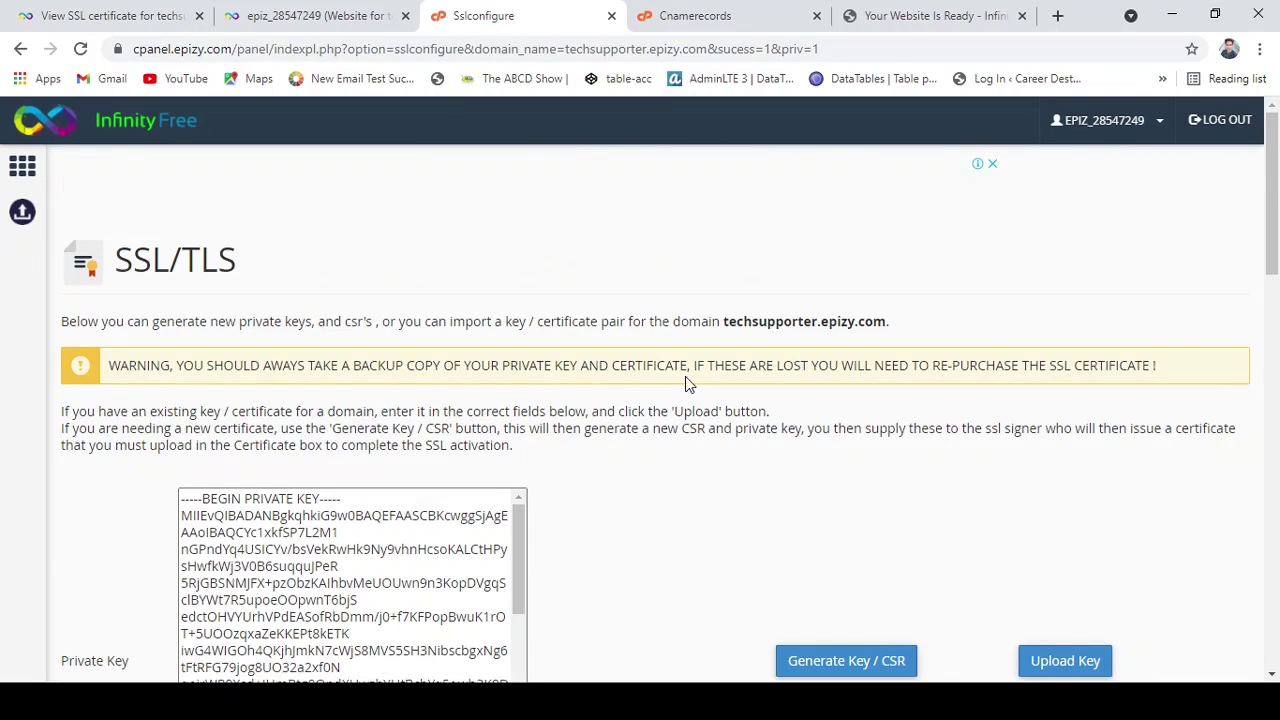
{"action": "scroll", "coordinate": [1068, 556], "scroll_direction": "down", "scroll_amount": 4}
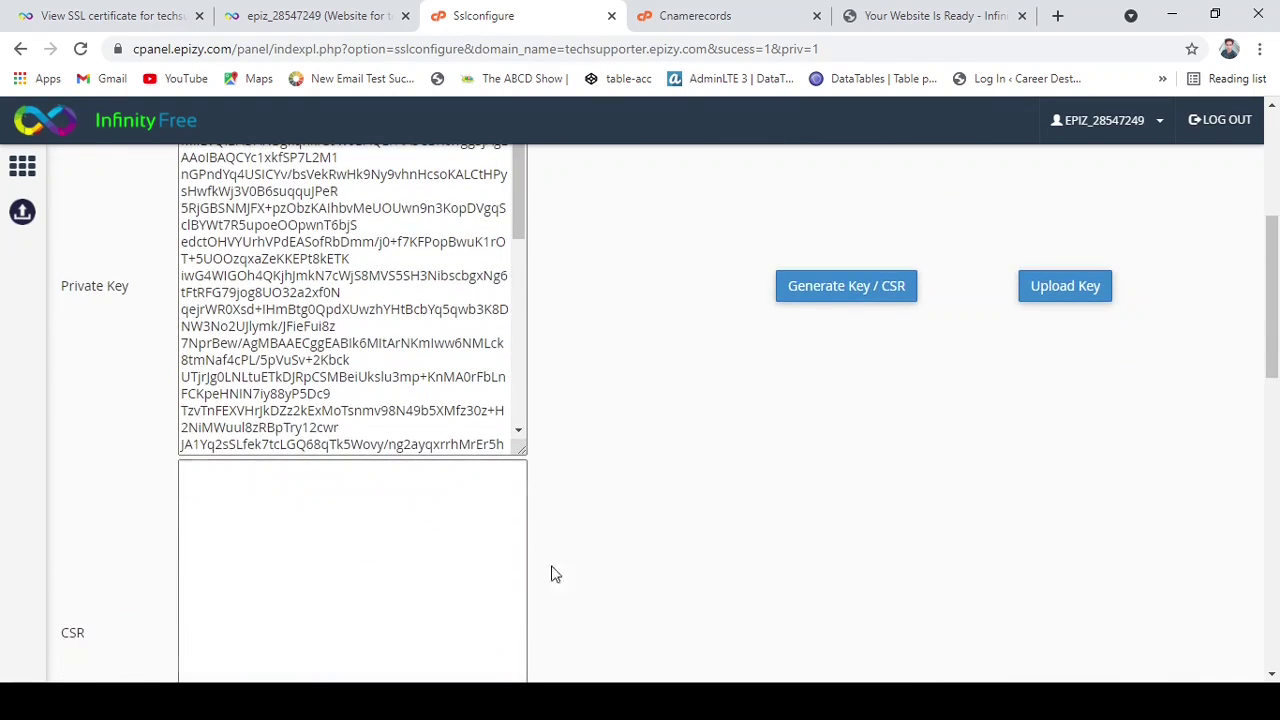
{"action": "scroll", "coordinate": [696, 524], "scroll_direction": "down", "scroll_amount": 1}
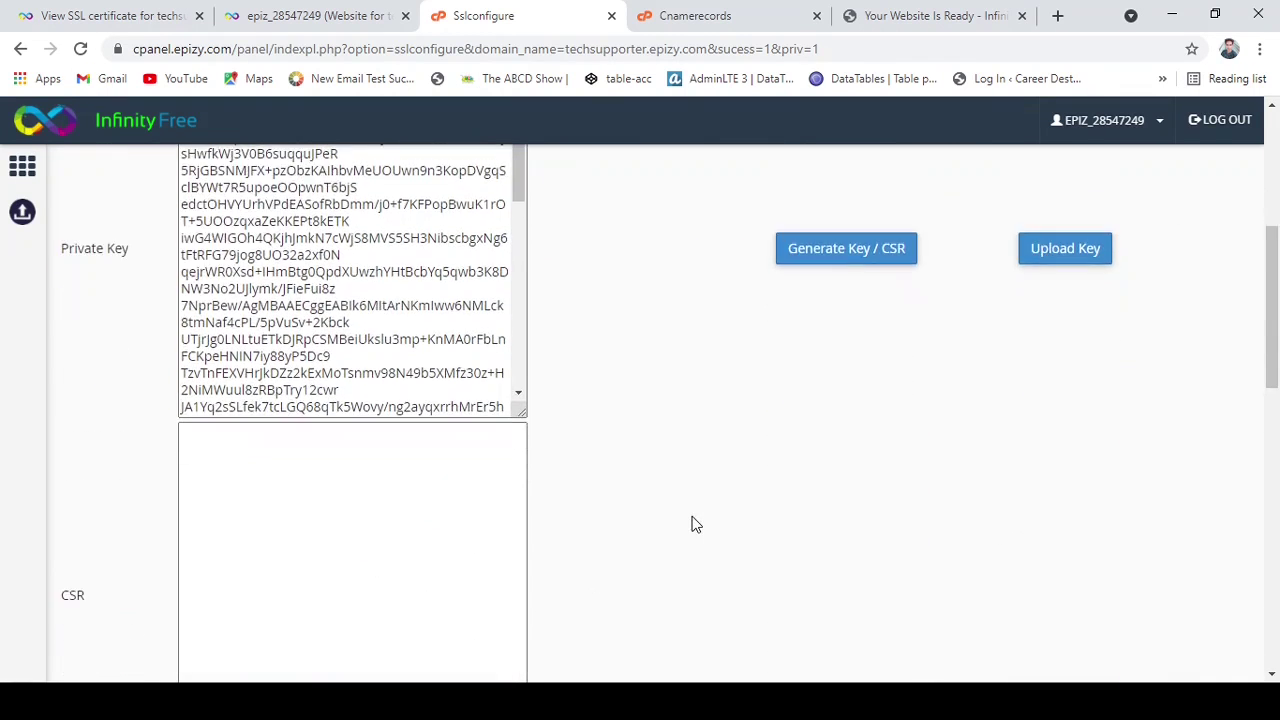
{"action": "scroll", "coordinate": [696, 524], "scroll_direction": "down", "scroll_amount": 2}
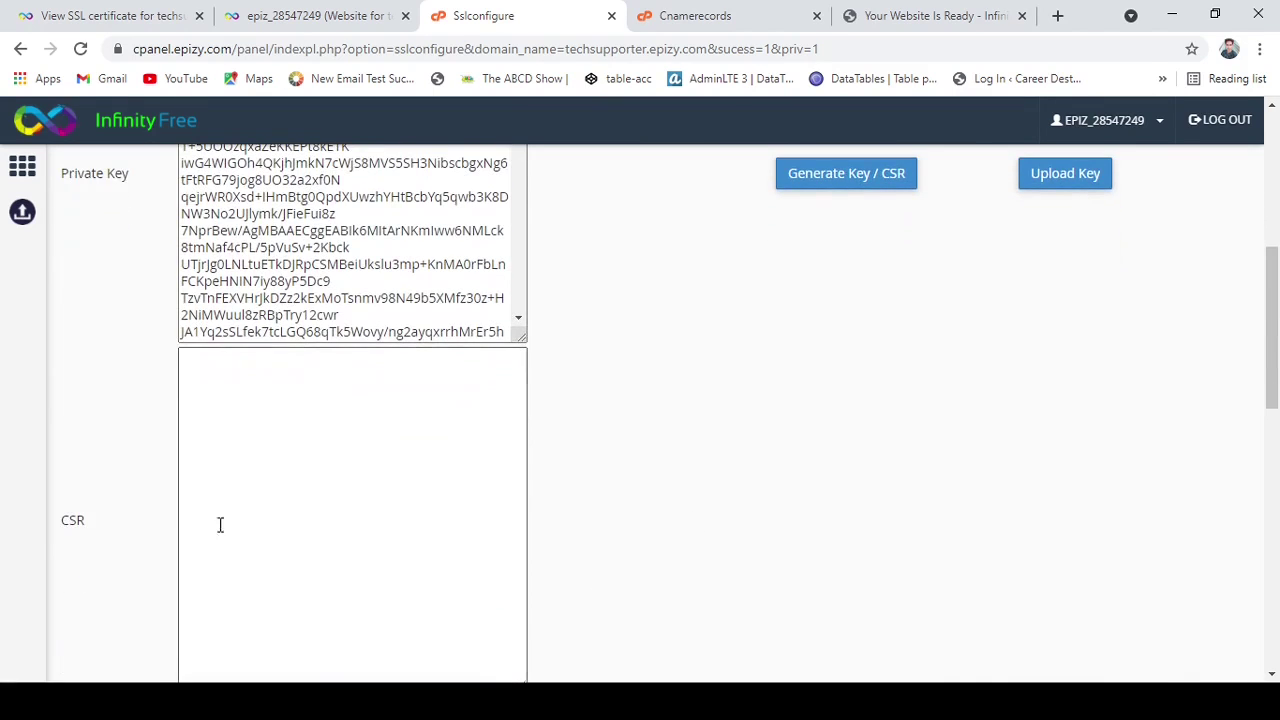
{"action": "triple_click", "coordinate": [72, 521]}
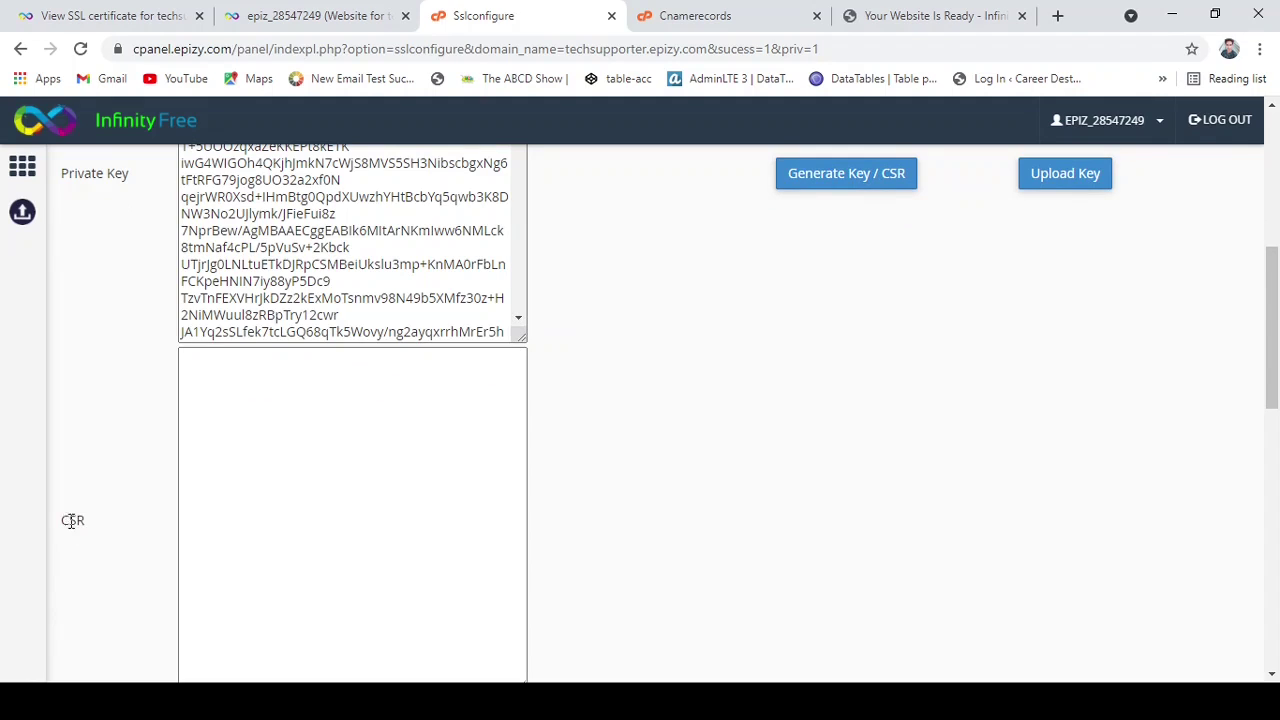
Start a new key and CSR, choosing country India and State maharsahtra.
{"action": "left_click", "coordinate": [815, 186]}
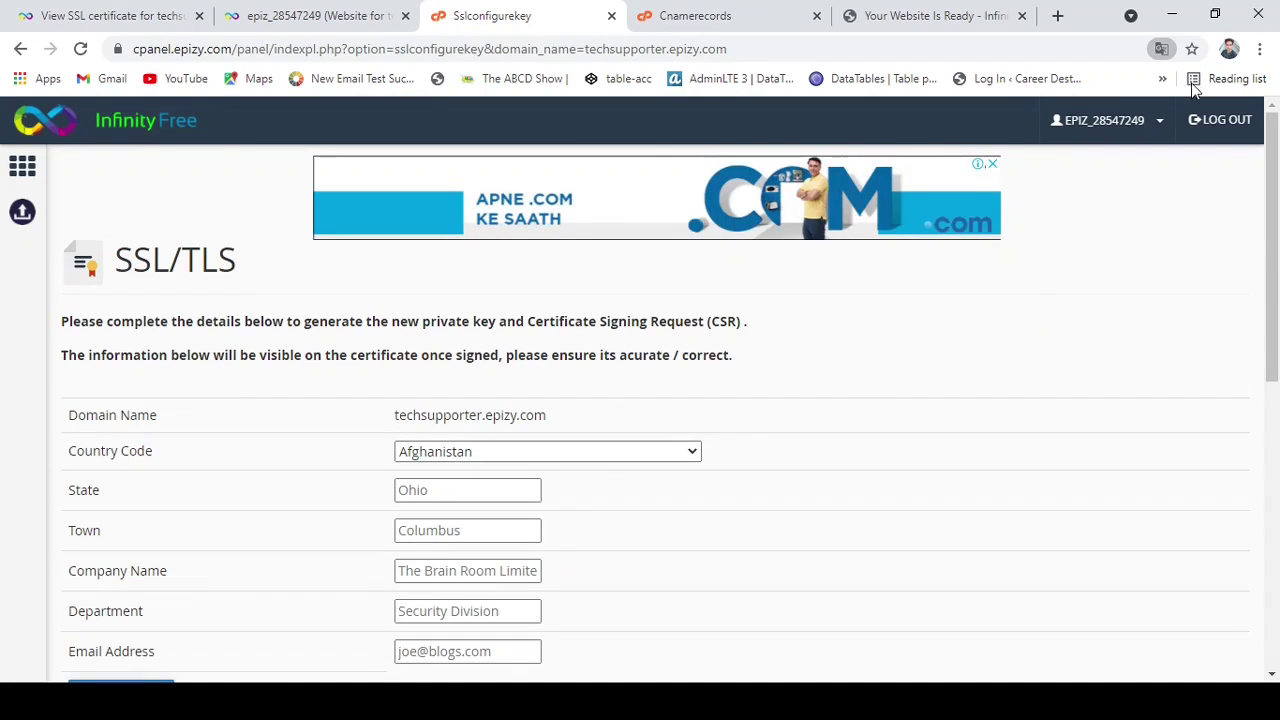
{"action": "left_click", "coordinate": [532, 462]}
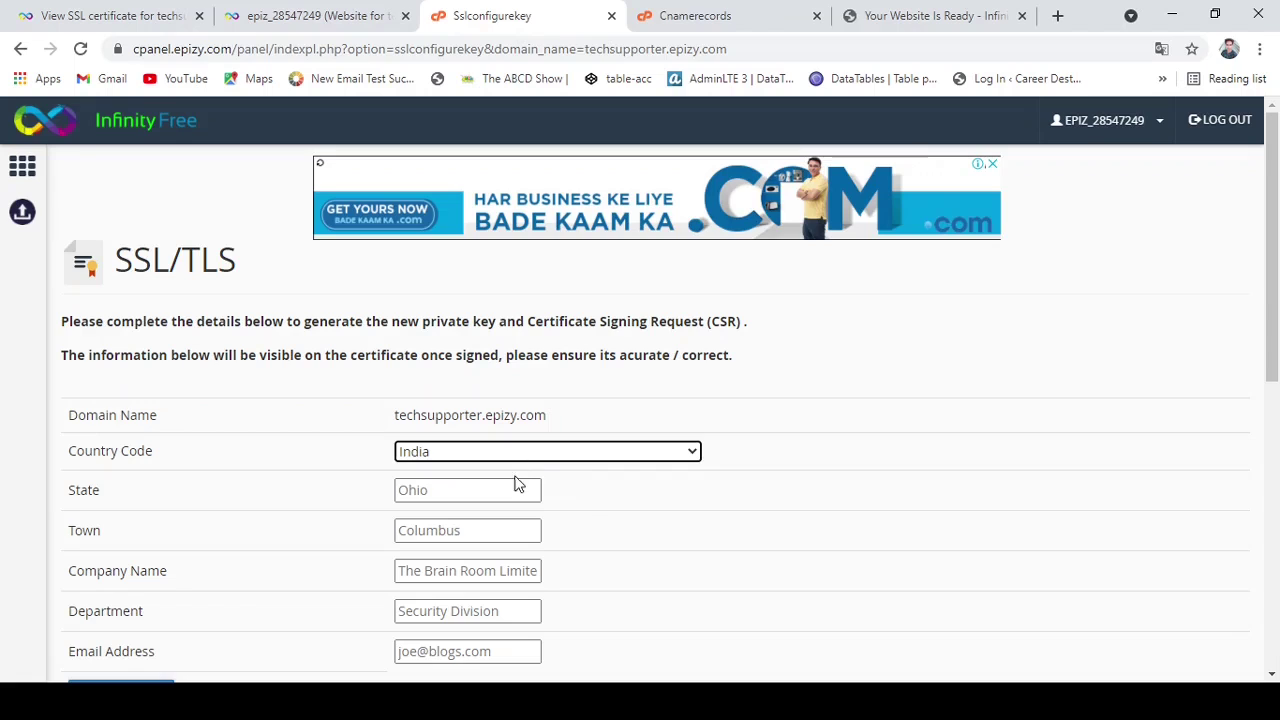
{"action": "left_click", "coordinate": [507, 487]}
{"action": "type", "text": "ma"}
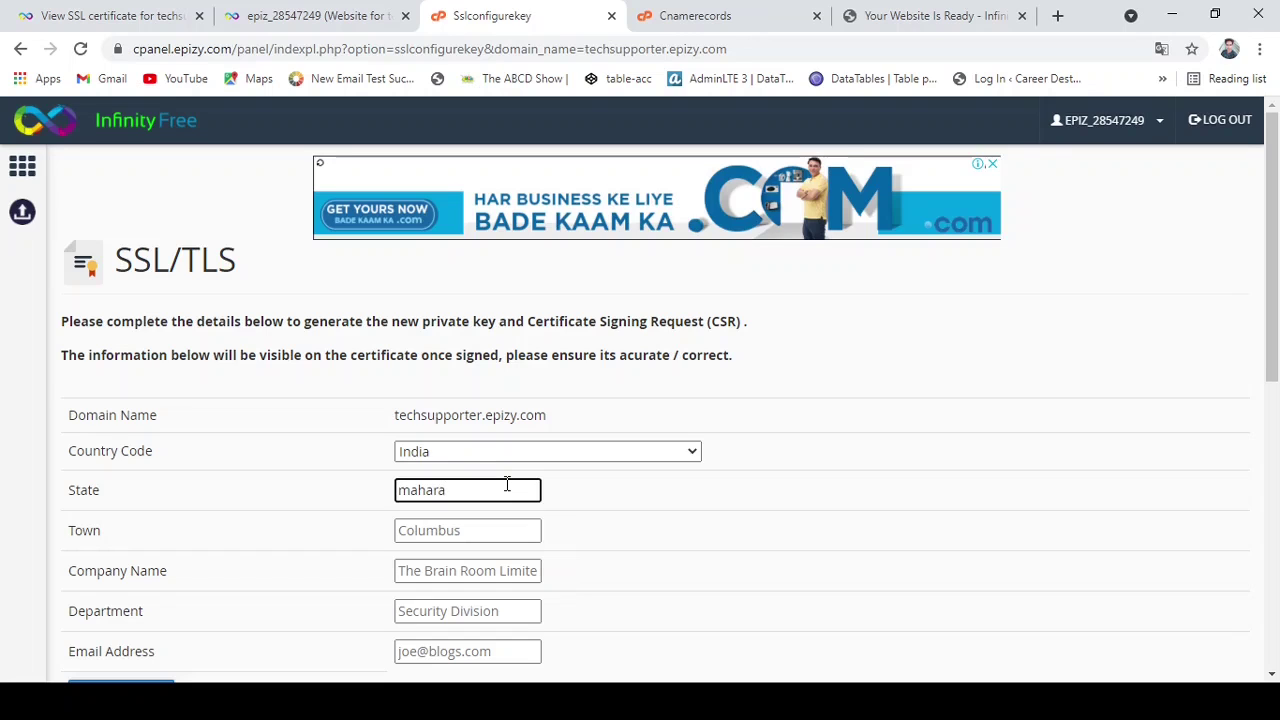
{"action": "type", "text": "hara"}
{"action": "key", "text": "BackSpace"}
{"action": "type", "text": "sahtra"}
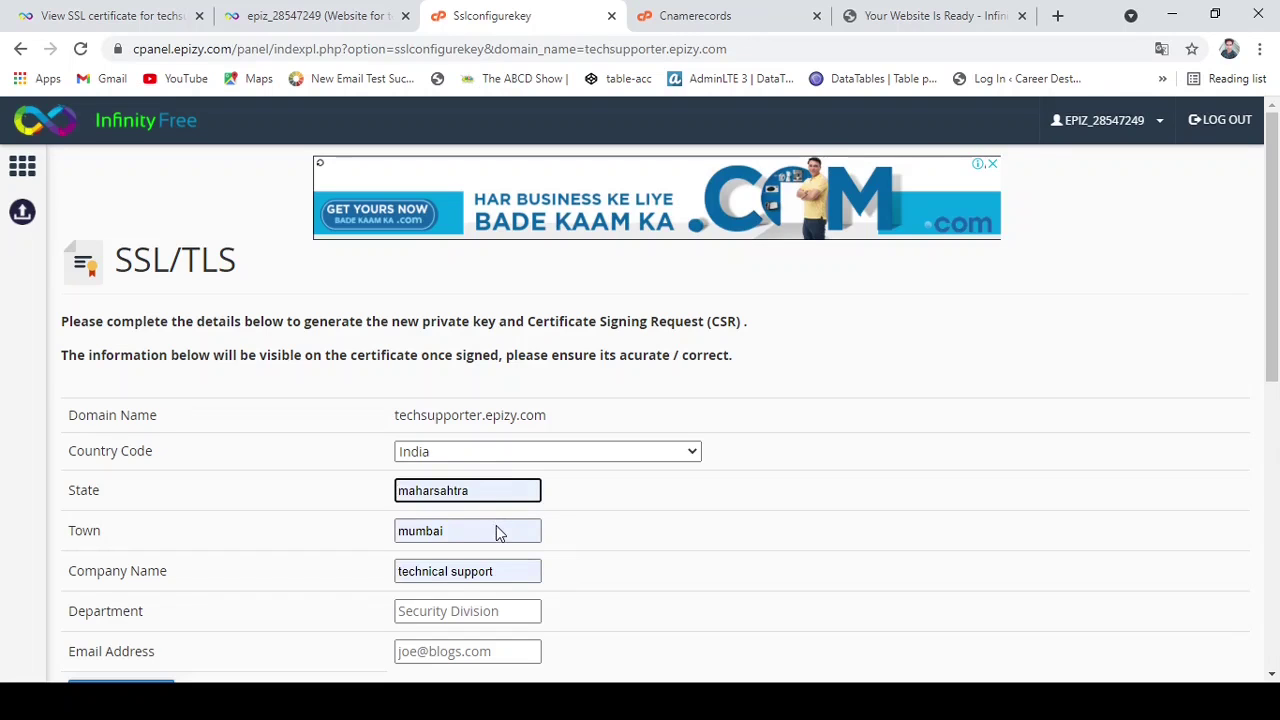
{"action": "left_click", "coordinate": [496, 525]}
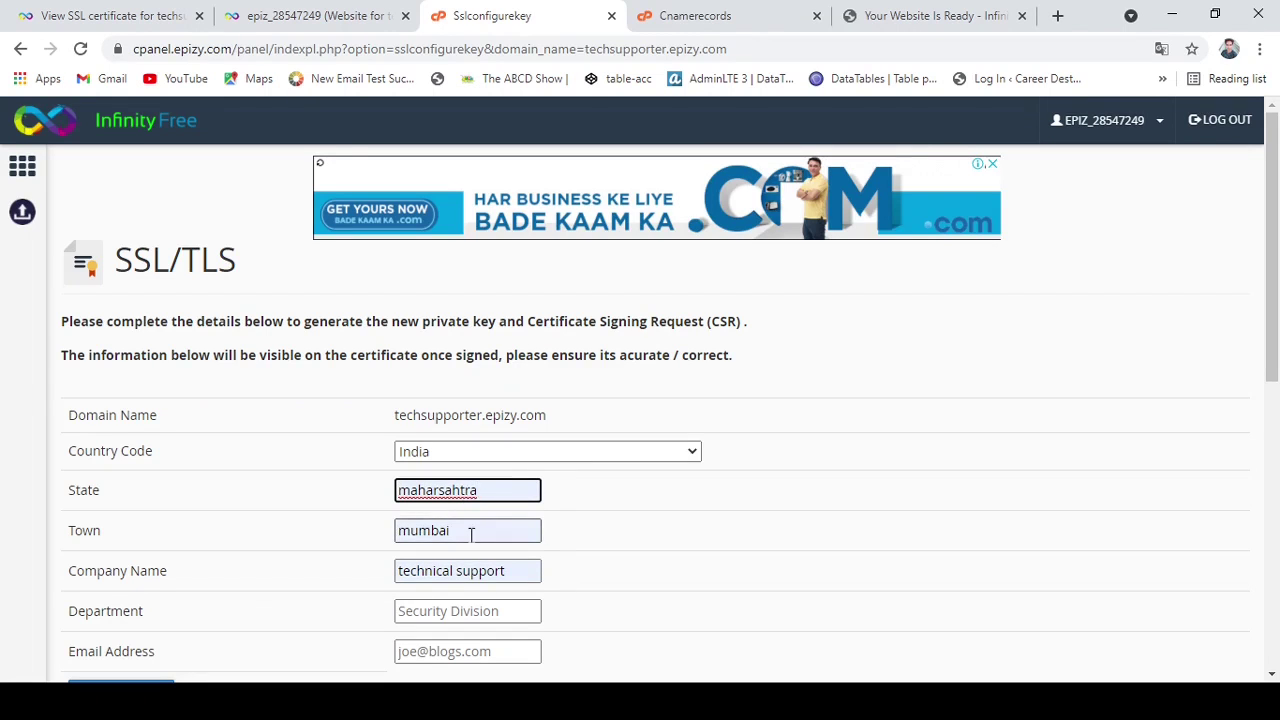
Fill in Town mumbai, Department technical and the contact e-mail address.
{"action": "left_click", "coordinate": [471, 535]}
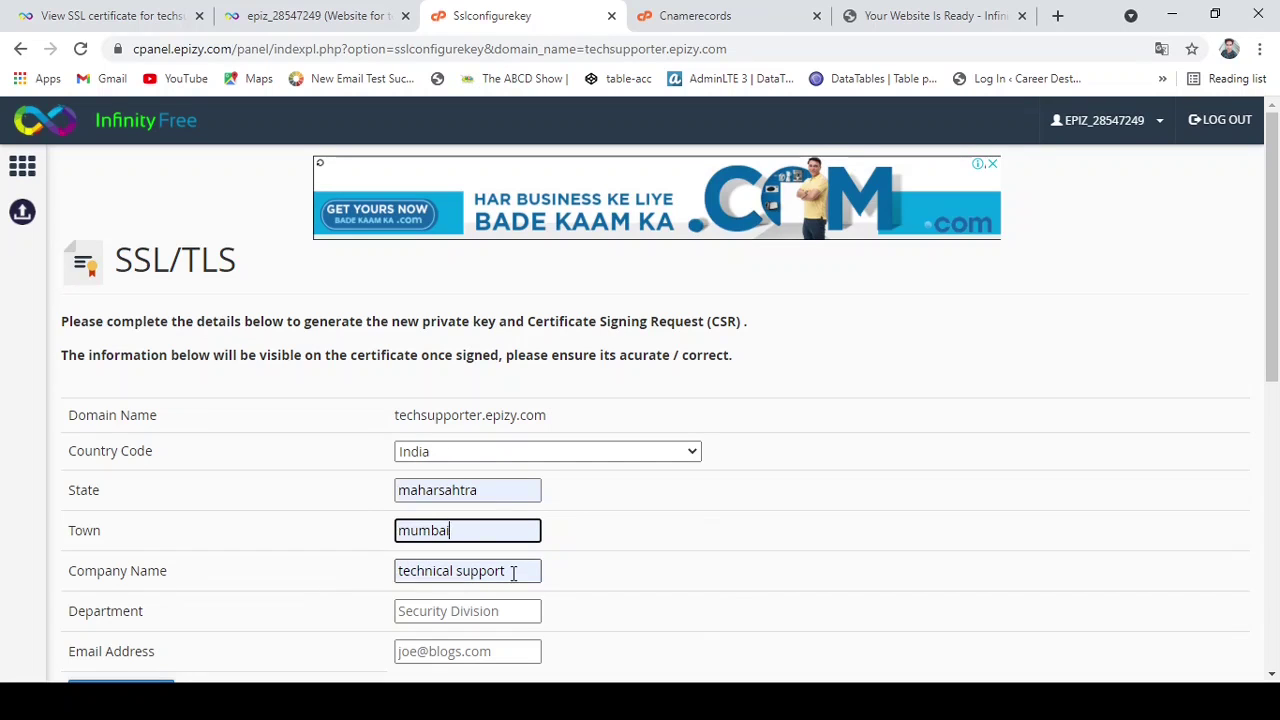
{"action": "left_click", "coordinate": [712, 577]}
{"action": "scroll", "coordinate": [714, 577], "scroll_direction": "down", "scroll_amount": 2}
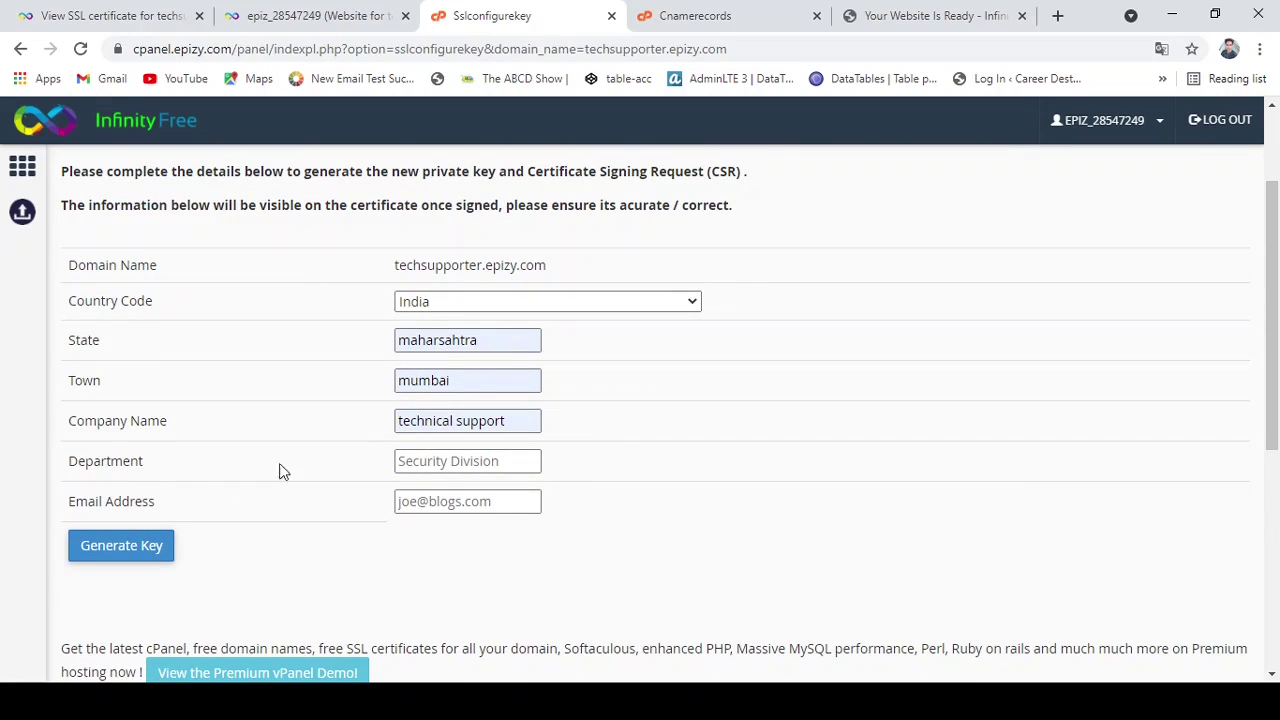
{"action": "left_click", "coordinate": [455, 460]}
{"action": "left_click", "coordinate": [461, 493]}
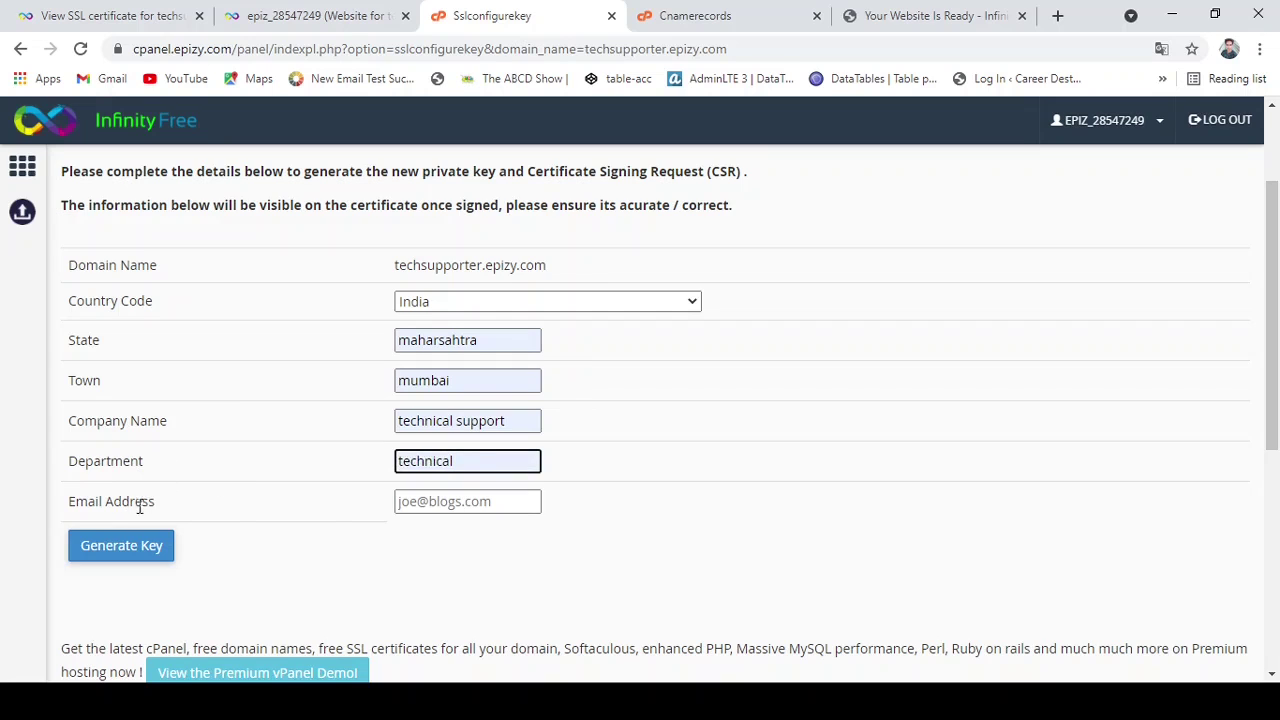
{"action": "left_click", "coordinate": [501, 498]}
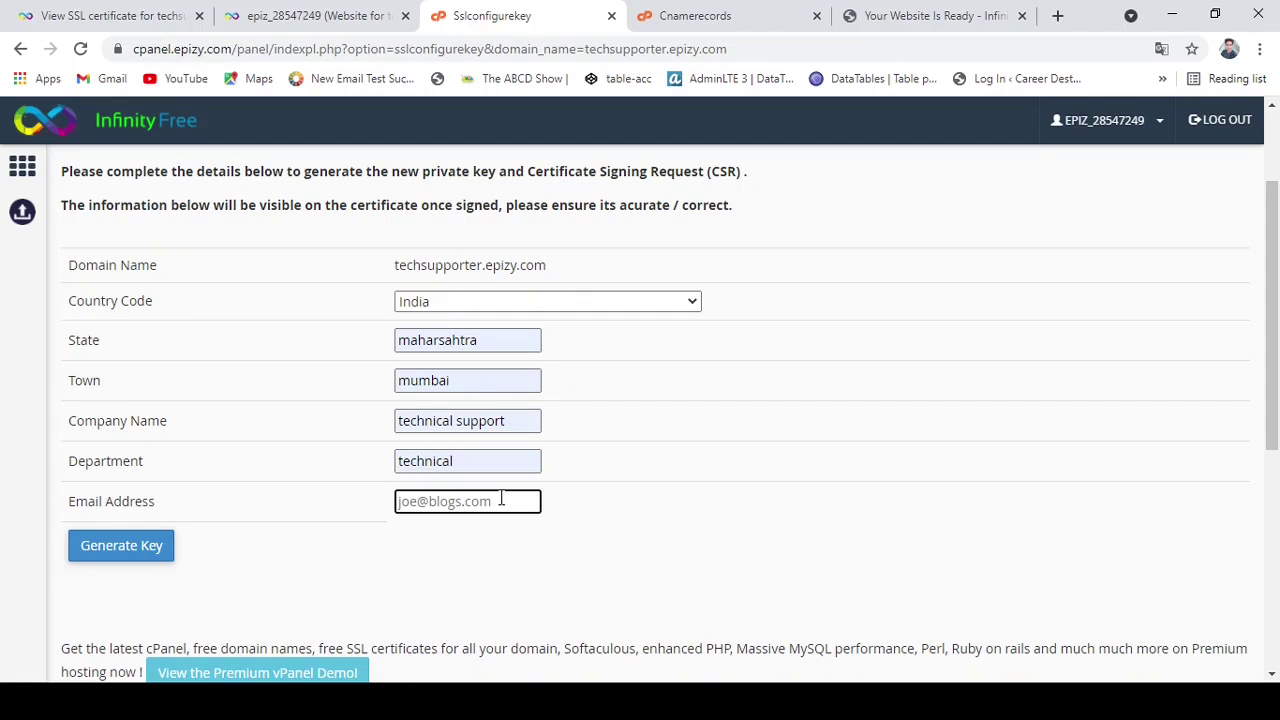
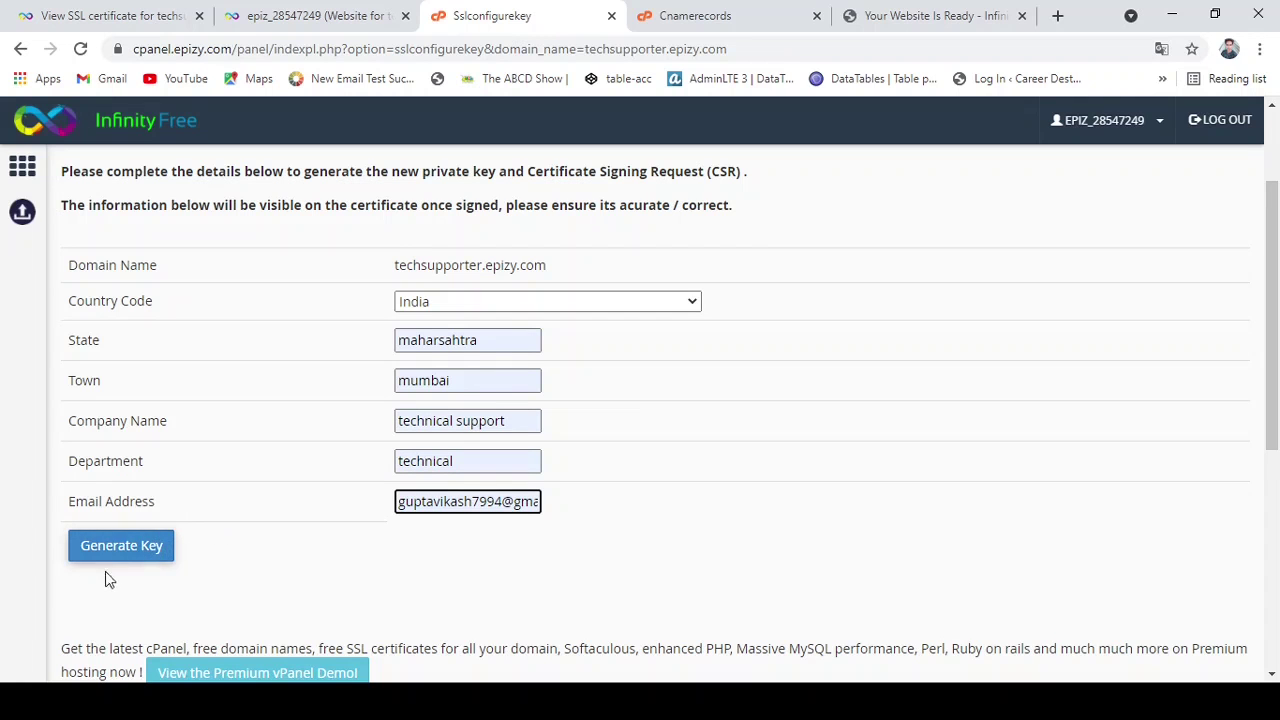
Click Generate Key to fill the CSR field, then scroll down to the empty Certificate box.
{"action": "left_click", "coordinate": [126, 553]}
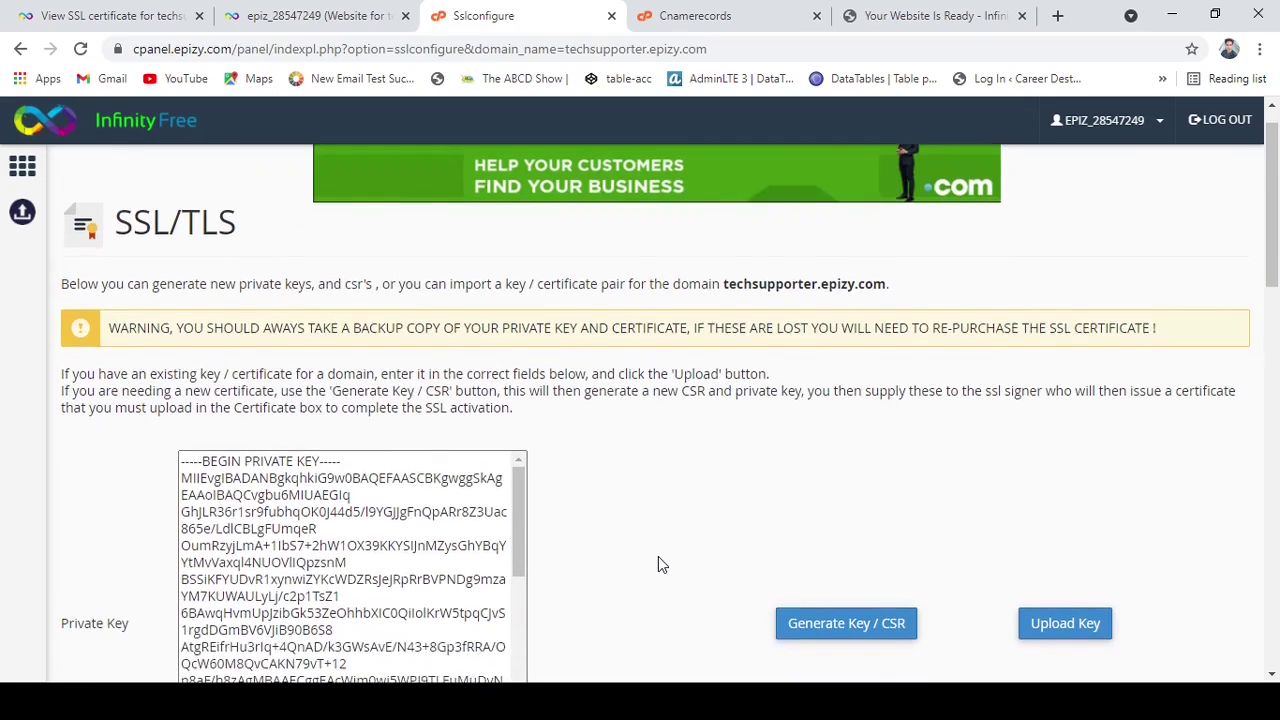
{"action": "scroll", "coordinate": [658, 565], "scroll_direction": "down", "scroll_amount": 5}
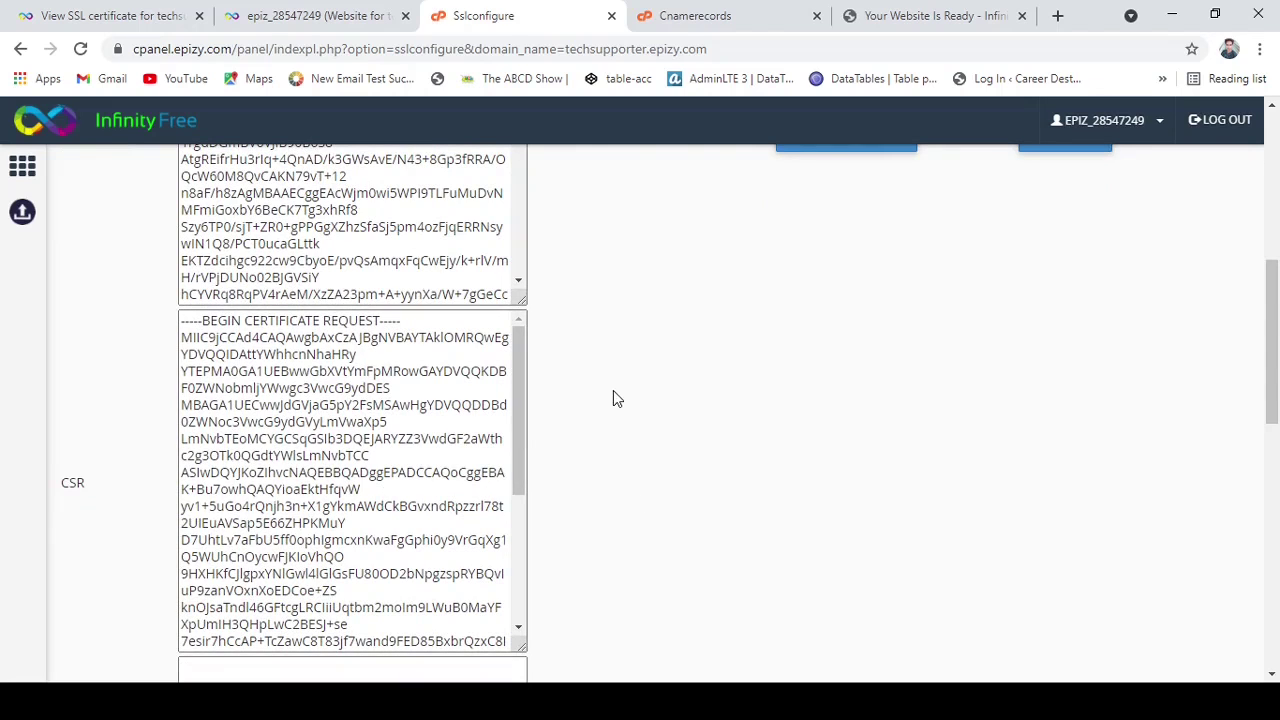
{"action": "scroll", "coordinate": [744, 378], "scroll_direction": "down", "scroll_amount": 3}
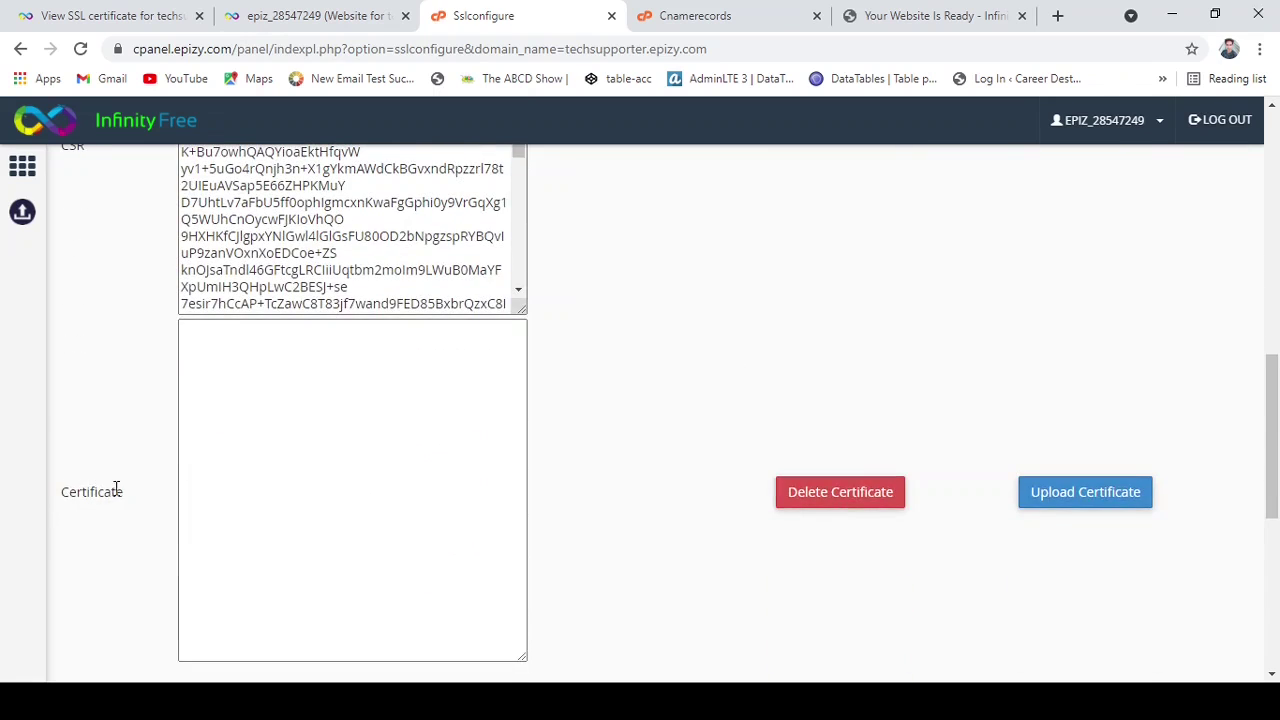
{"action": "left_click_drag", "start_coordinate": [120, 489], "coordinate": [72, 496]}
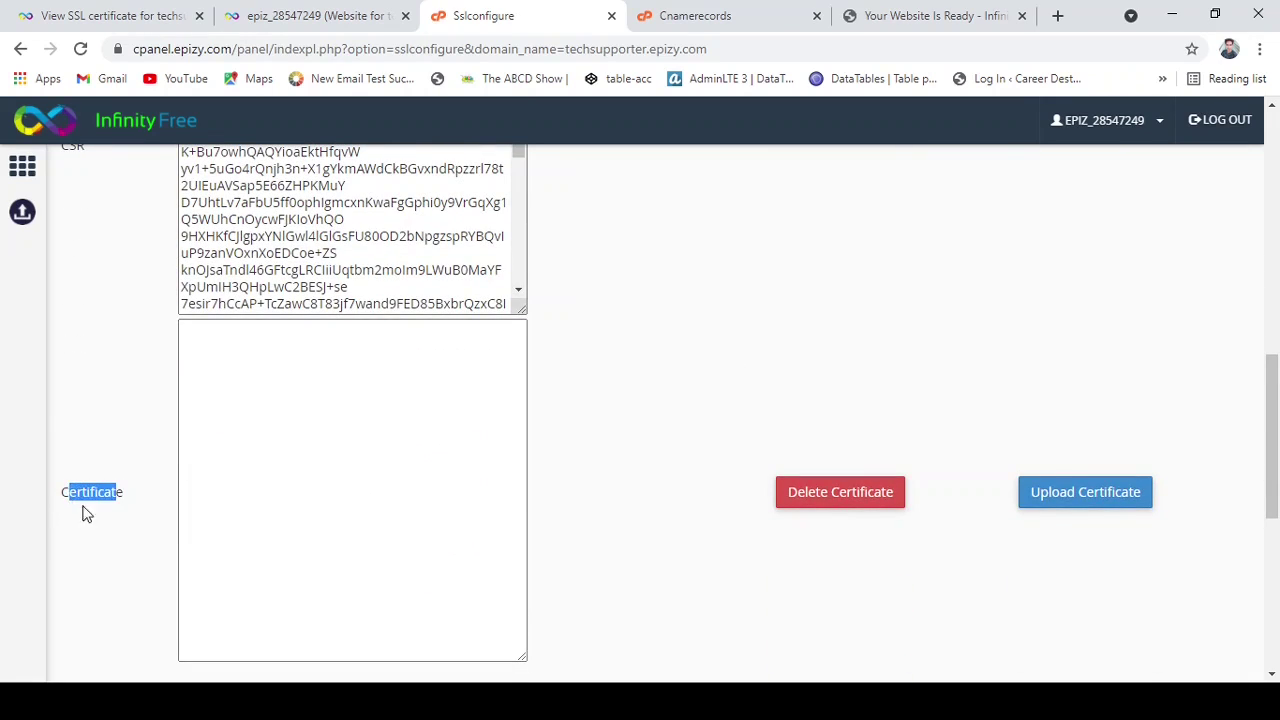
{"action": "left_click", "coordinate": [189, 491]}
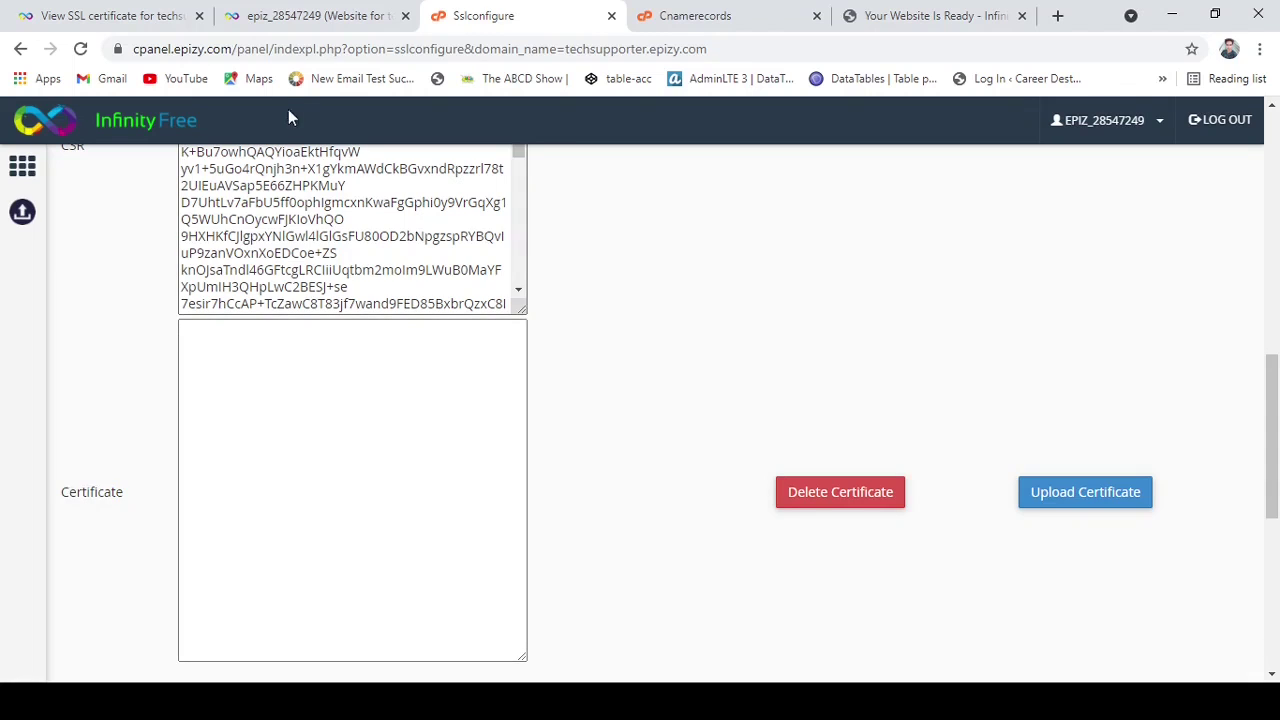
{"action": "left_click", "coordinate": [548, 466]}
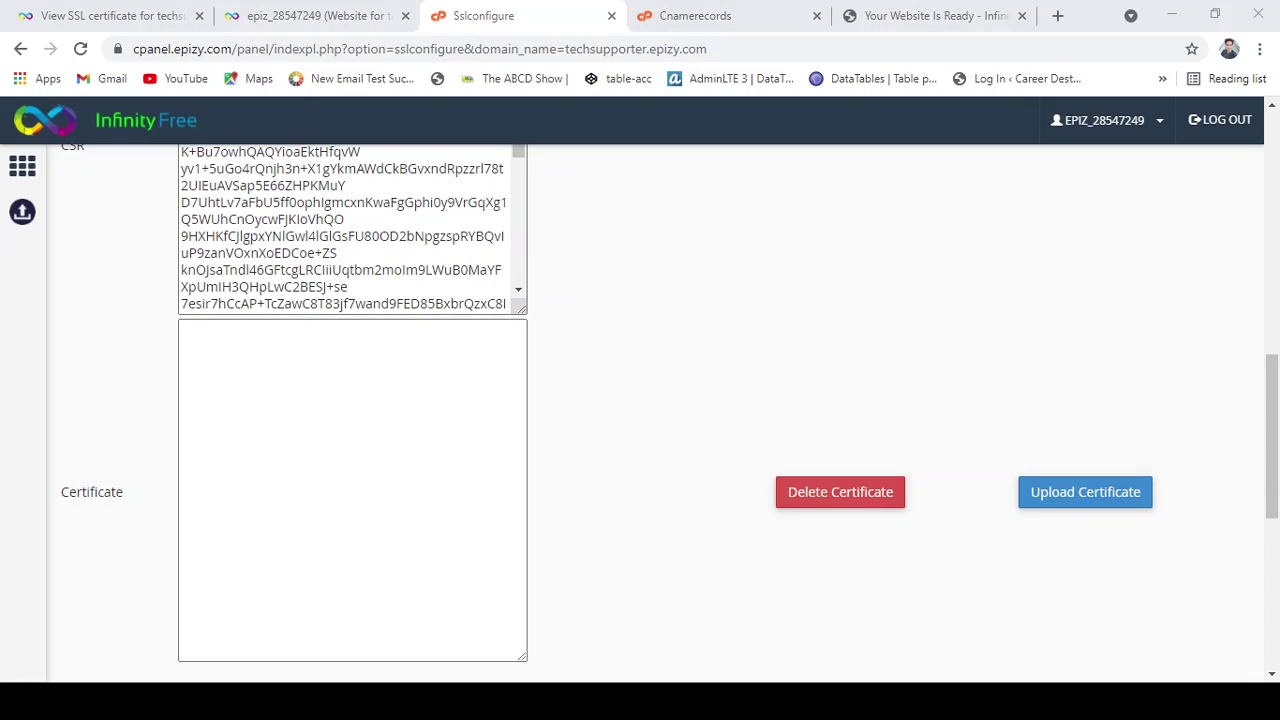
Reload the View SSL certificate tab, copy the issued certificate block, and return to Sslconfigure.
{"action": "left_click", "coordinate": [122, 18]}
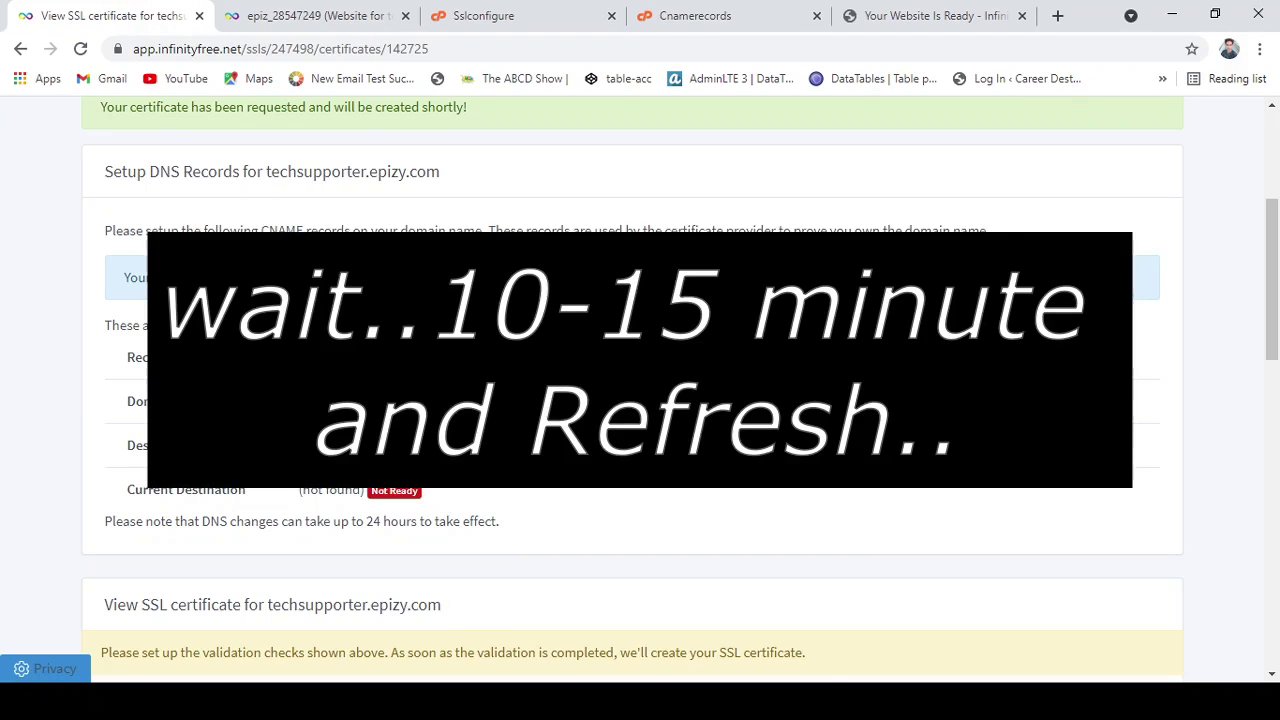
{"action": "left_click", "coordinate": [80, 49]}
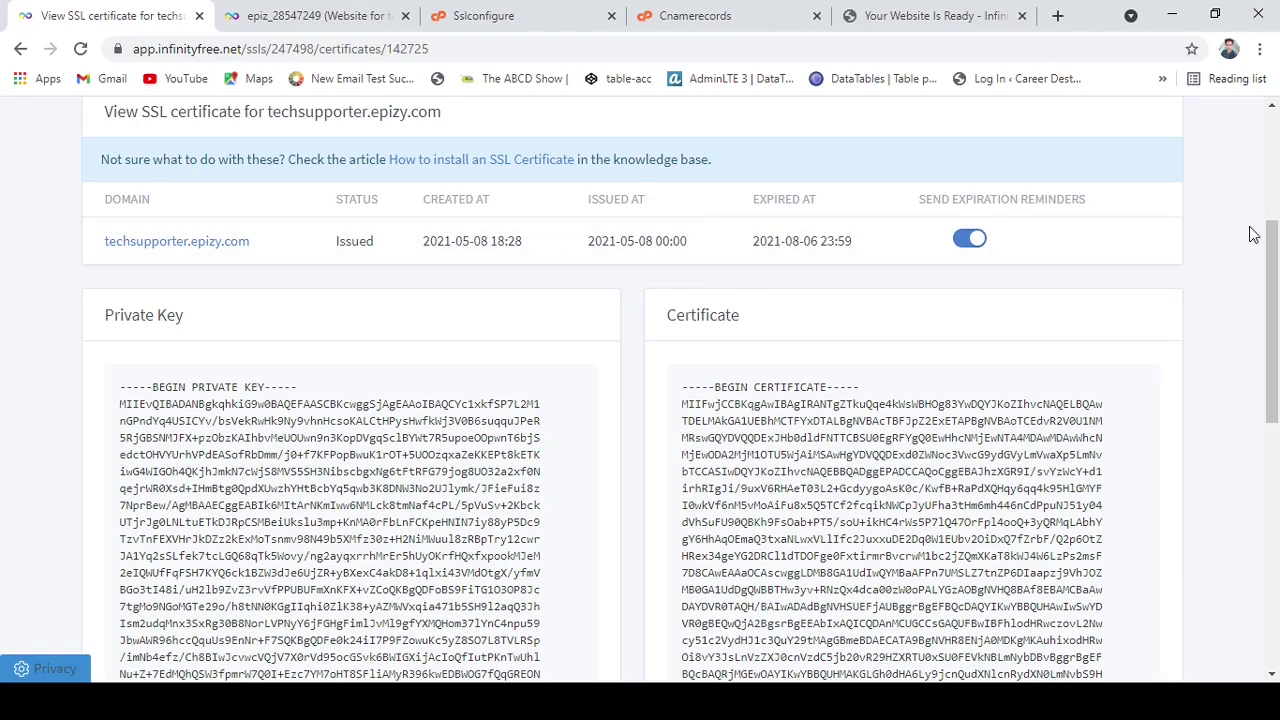
{"action": "left_click_drag", "start_coordinate": [1273, 268], "coordinate": [1278, 315]}
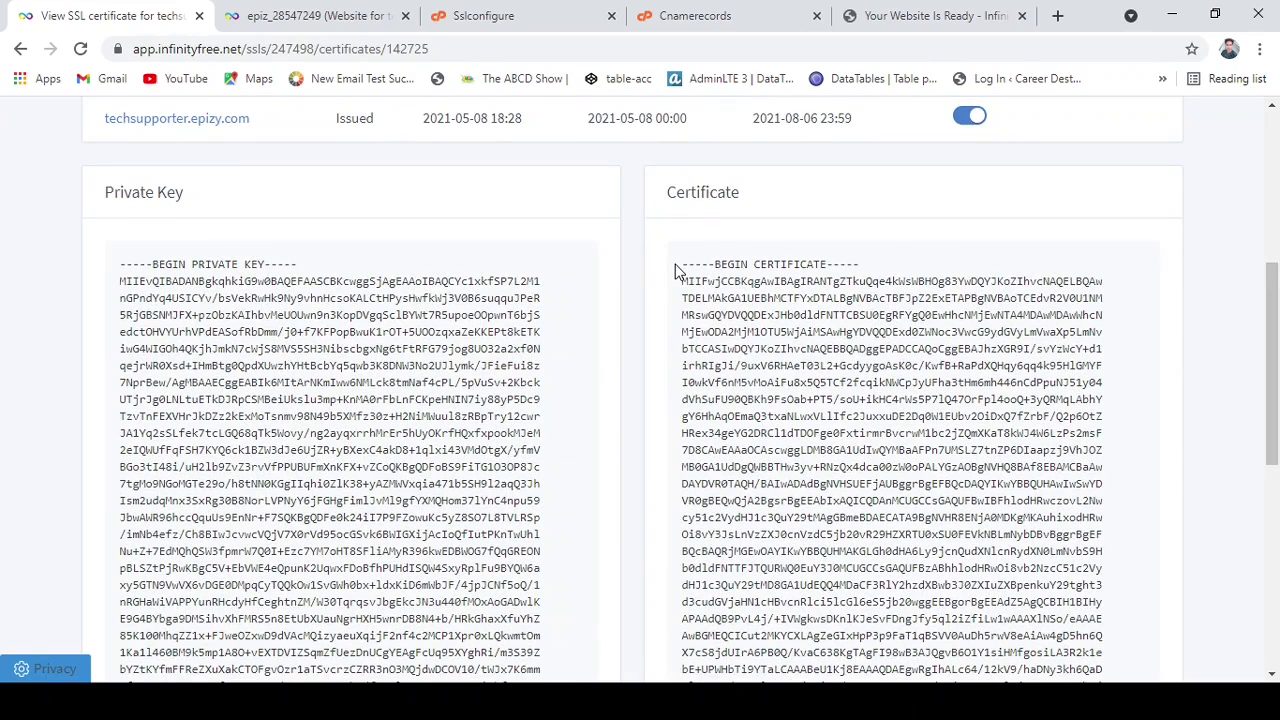
{"action": "left_click_drag", "start_coordinate": [676, 268], "coordinate": [893, 245]}
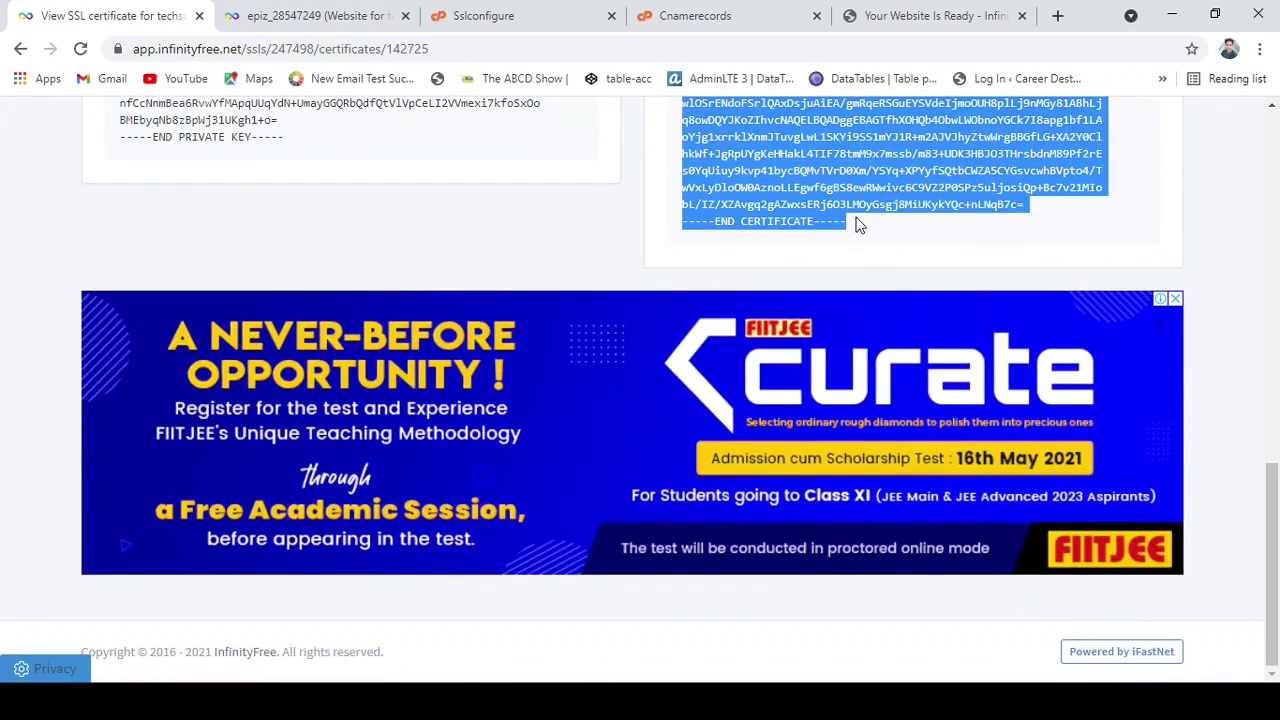
{"action": "left_click", "coordinate": [490, 14]}
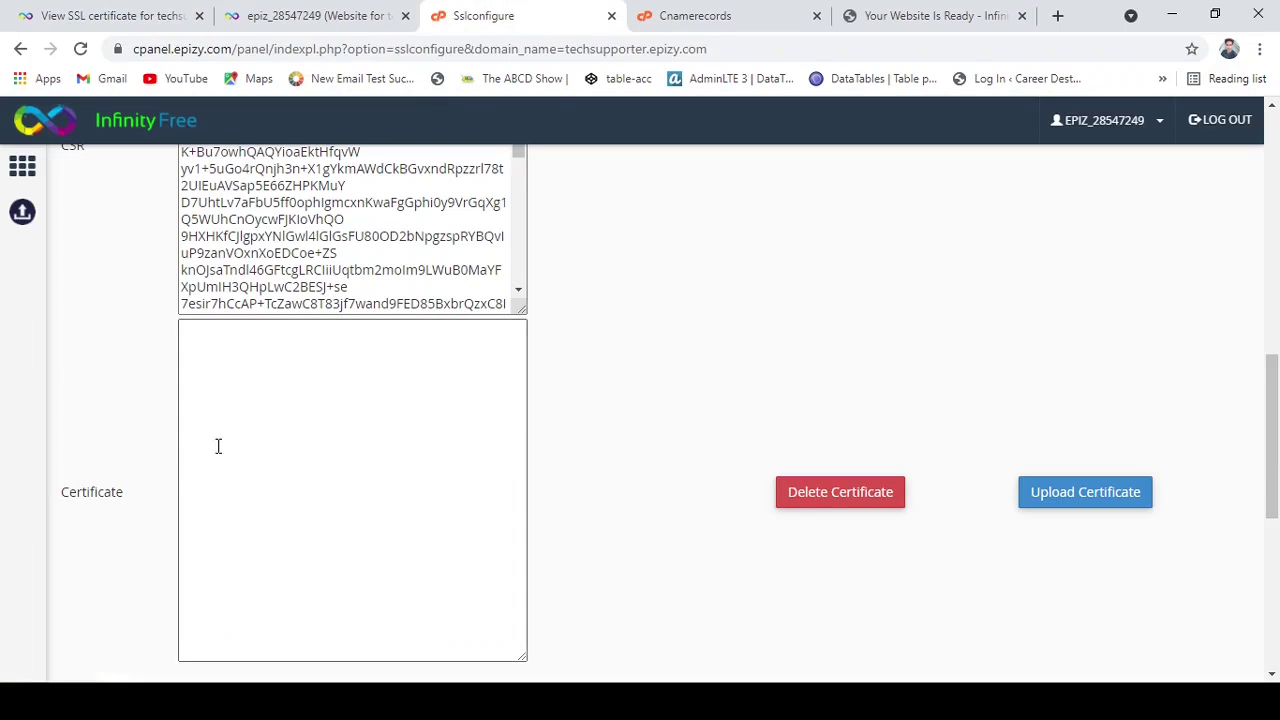
Paste the certificate into the Certificate box and upload it, receiving a private-key mismatch error.
{"action": "left_click", "coordinate": [265, 345]}
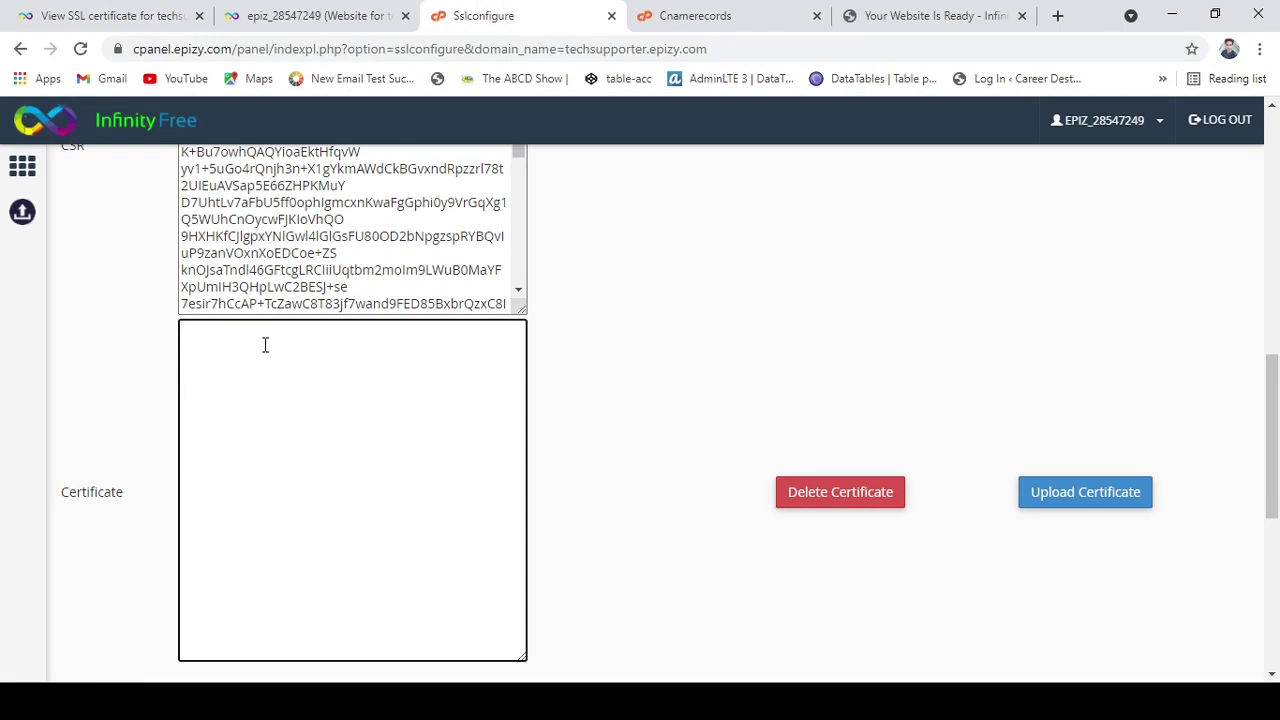
{"action": "key", "text": "ctrl+v"}
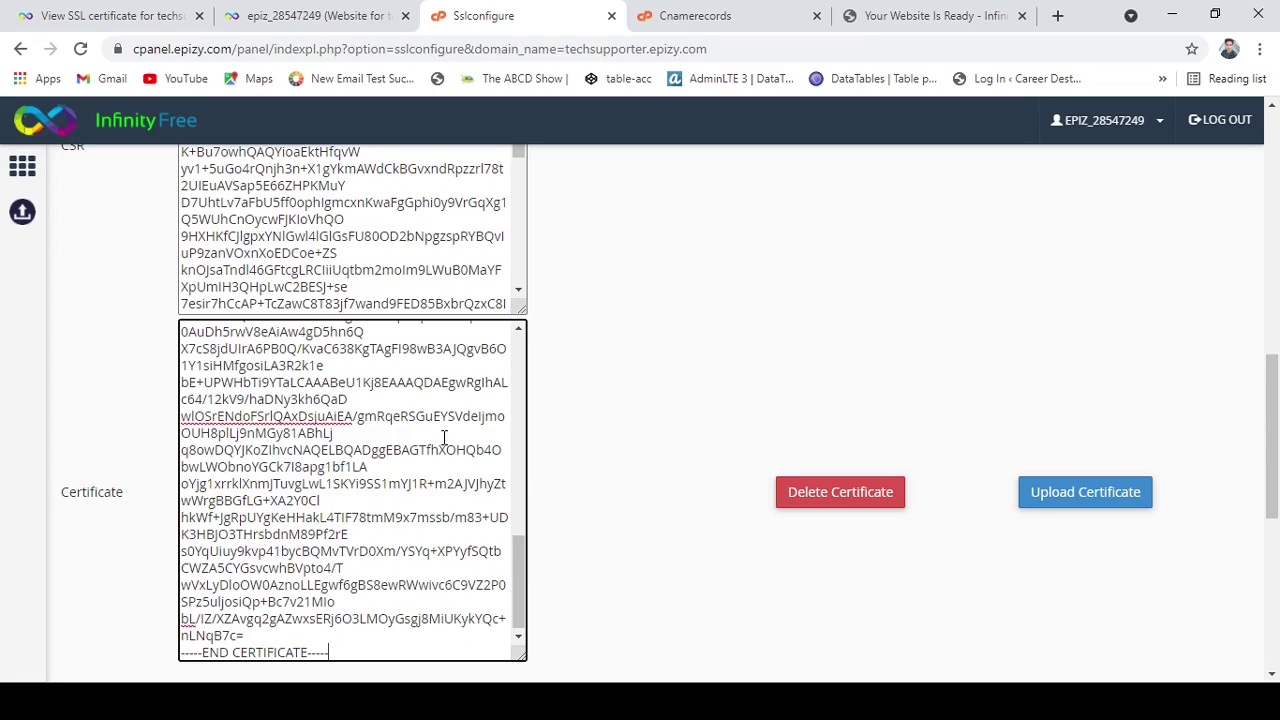
{"action": "left_click", "coordinate": [1093, 495]}
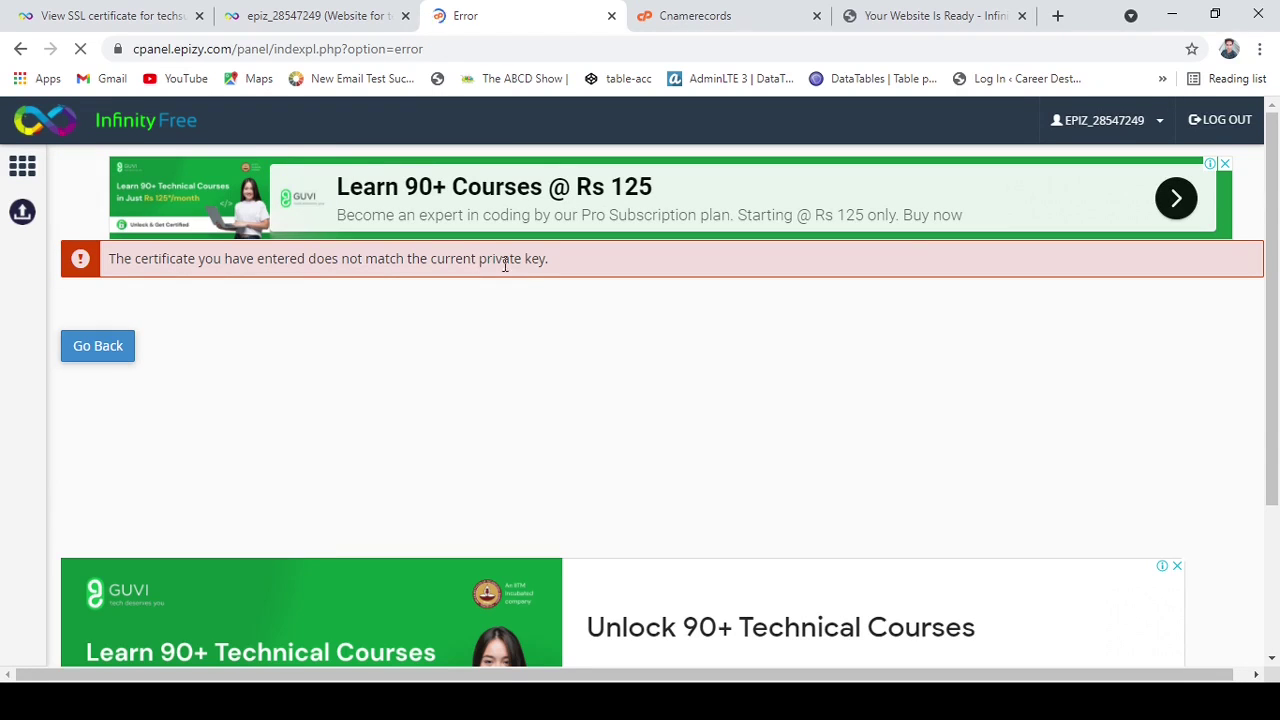
{"action": "scroll", "coordinate": [868, 470], "scroll_direction": "down", "scroll_amount": 2}
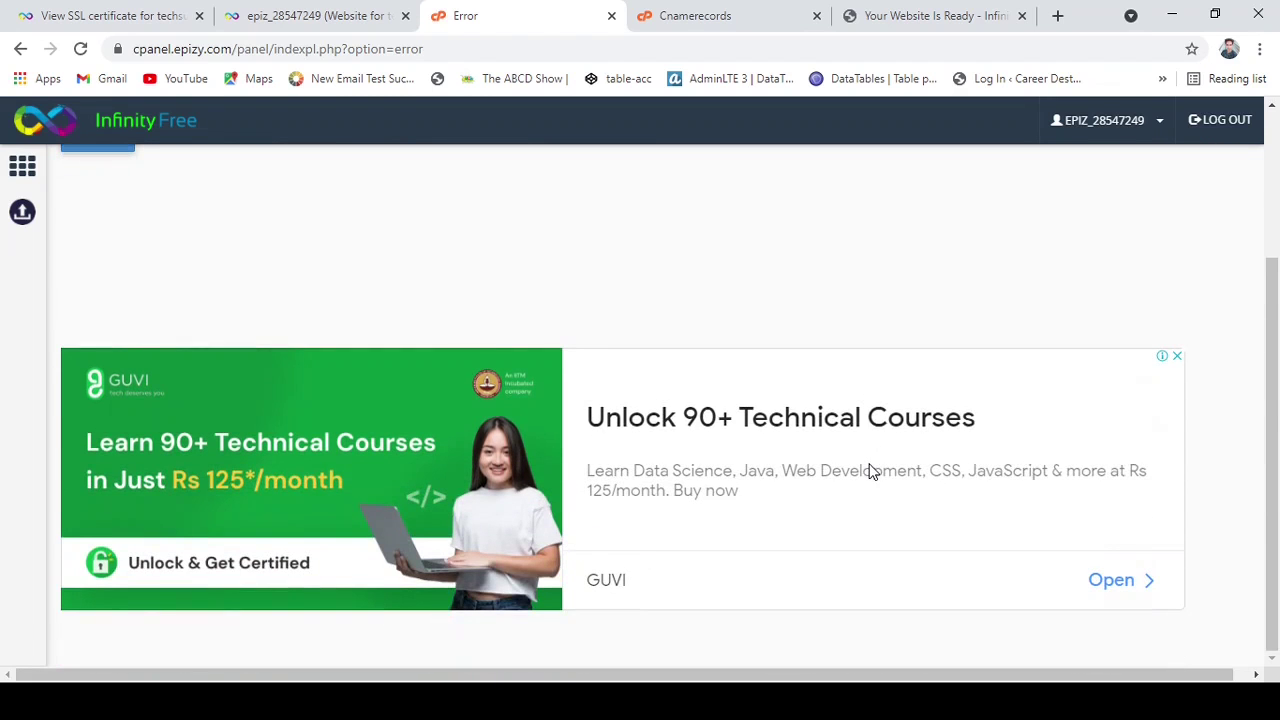
{"action": "scroll", "coordinate": [868, 470], "scroll_direction": "up", "scroll_amount": 2}
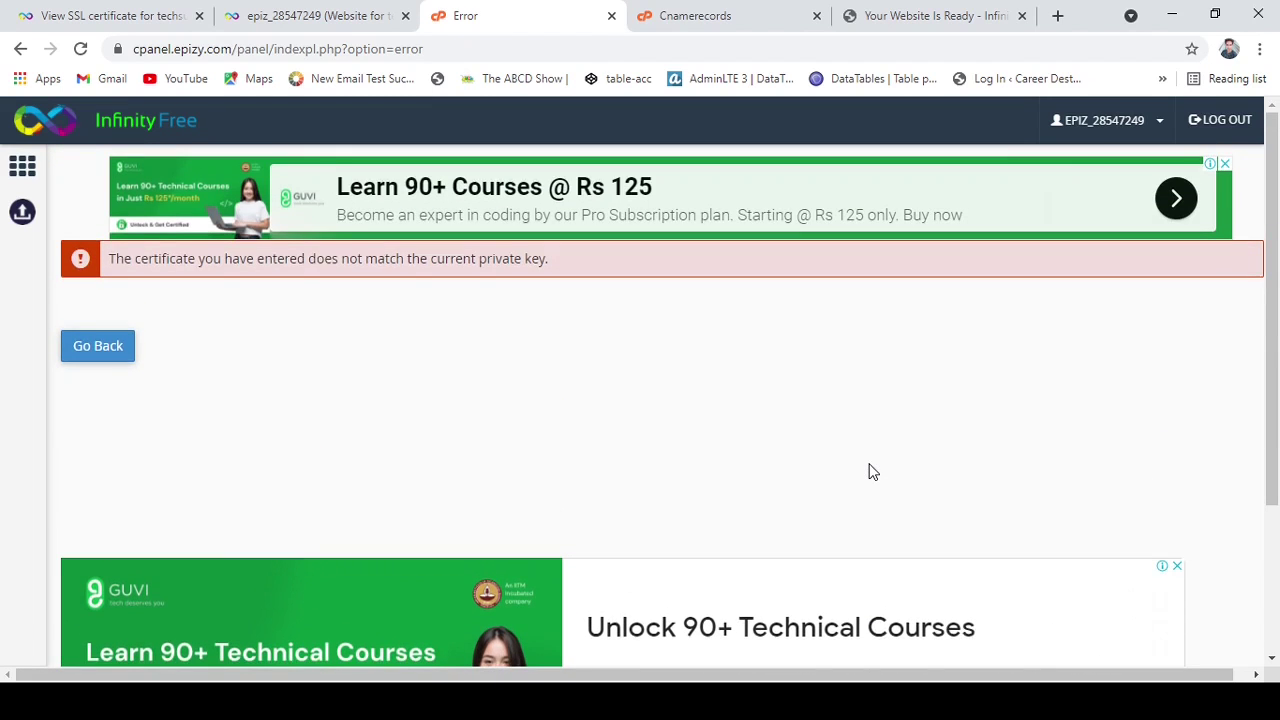
Go back to the configure form, click Upload Certificate again, and review the reloaded fields.
{"action": "left_click", "coordinate": [118, 347]}
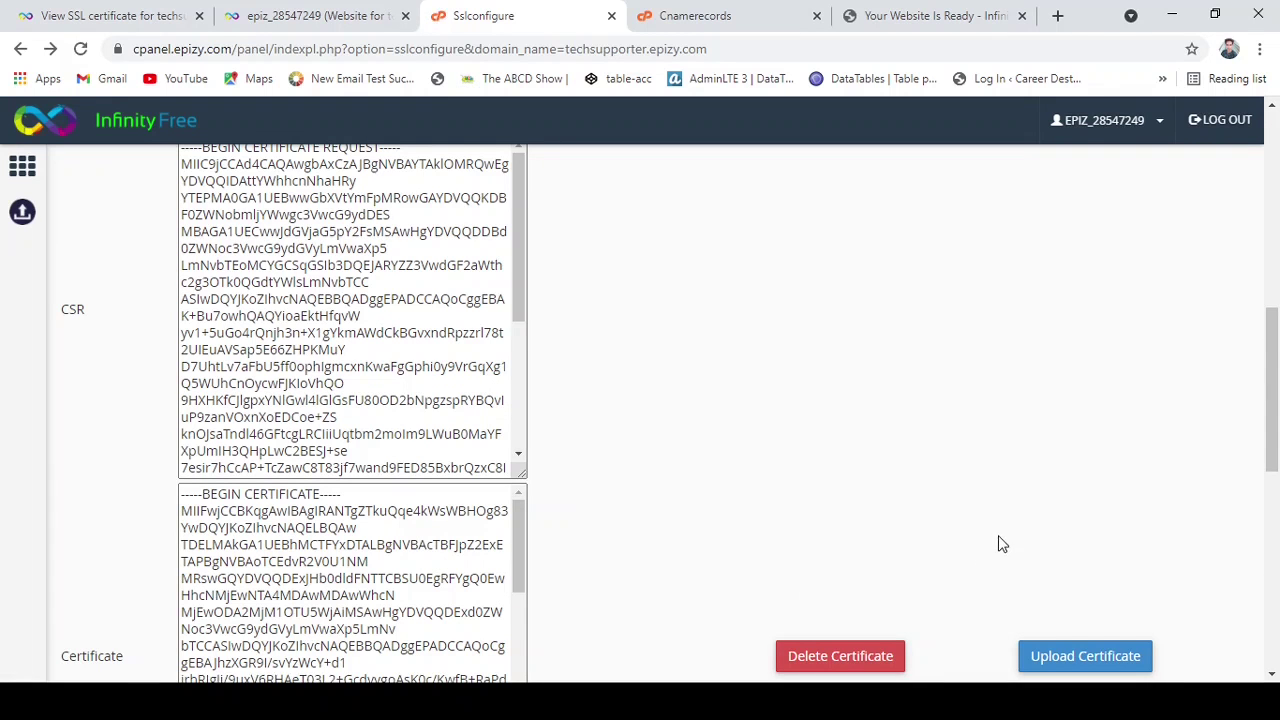
{"action": "scroll", "coordinate": [1003, 543], "scroll_direction": "down", "scroll_amount": 3}
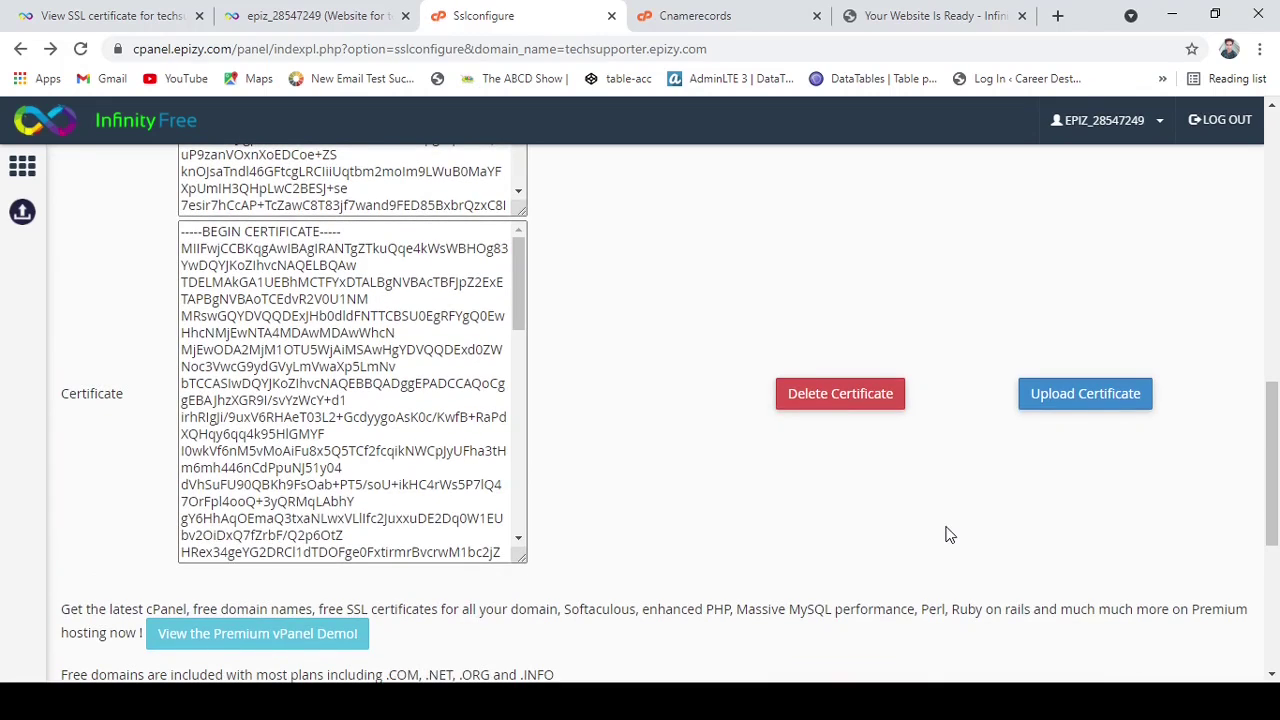
{"action": "scroll", "coordinate": [948, 533], "scroll_direction": "up", "scroll_amount": 3}
{"action": "scroll", "coordinate": [948, 531], "scroll_direction": "down", "scroll_amount": 4}
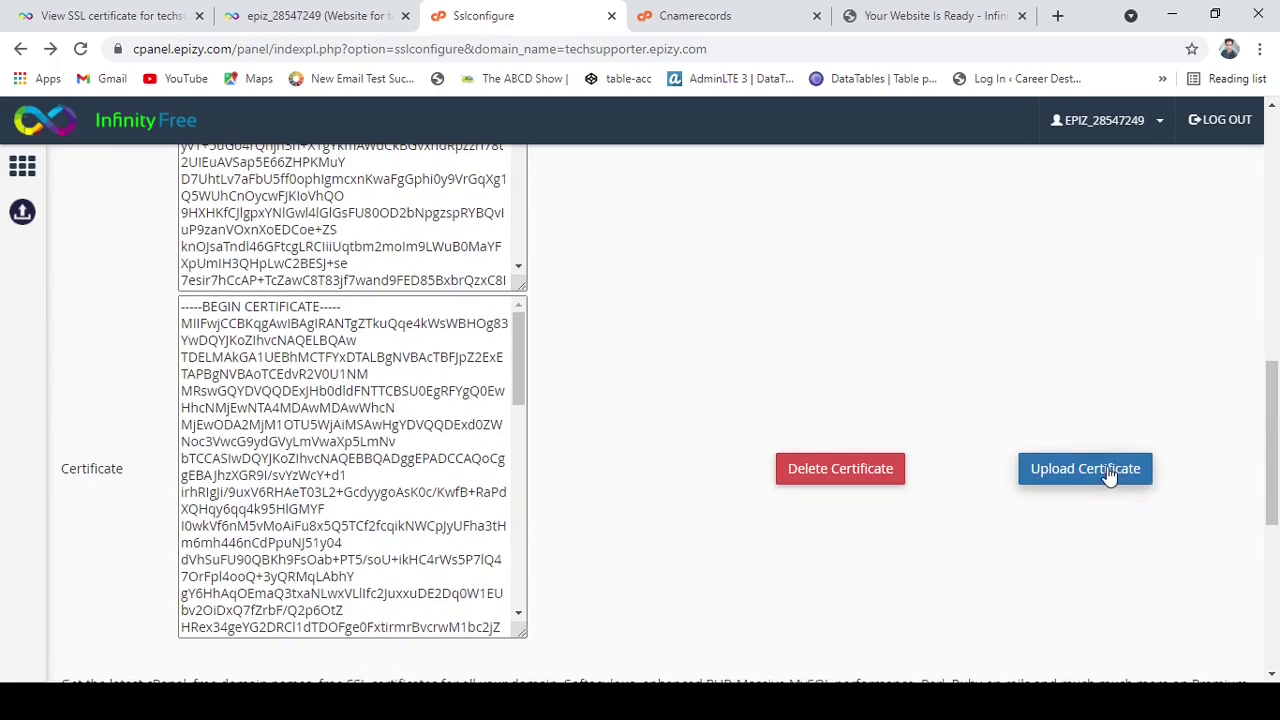
{"action": "left_click", "coordinate": [1106, 472]}
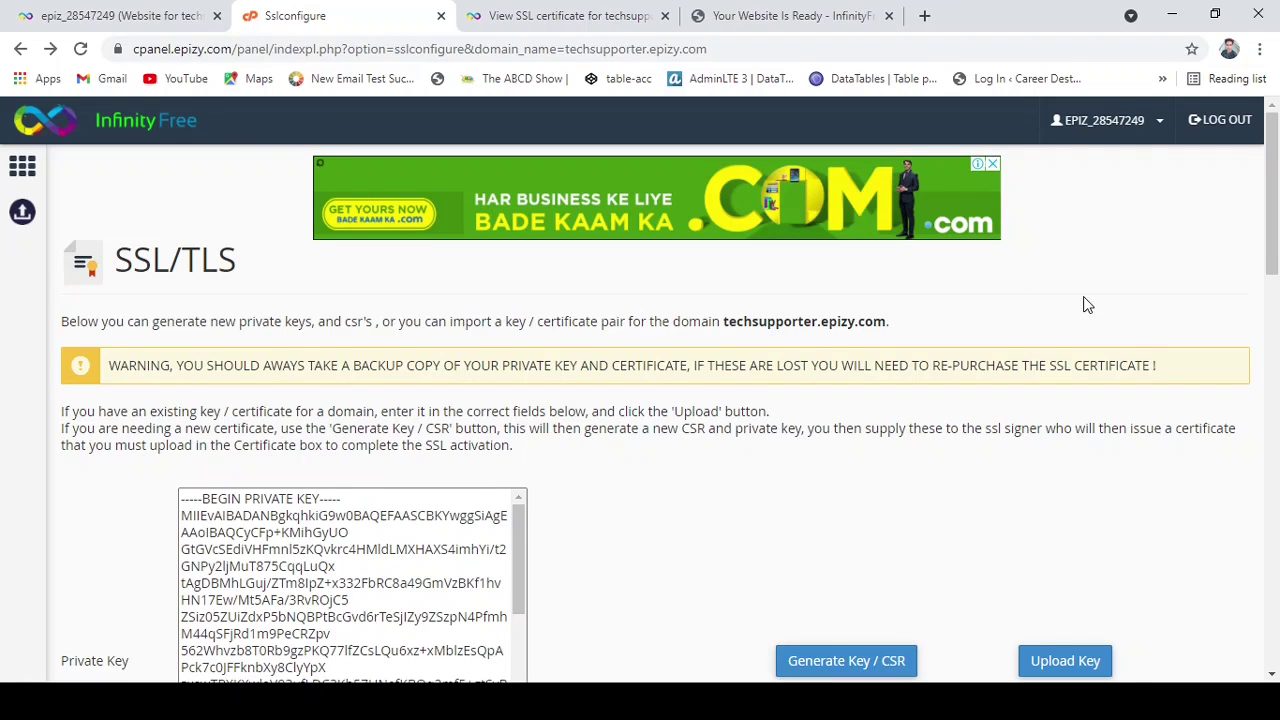
{"action": "scroll", "coordinate": [1087, 304], "scroll_direction": "down", "scroll_amount": 2}
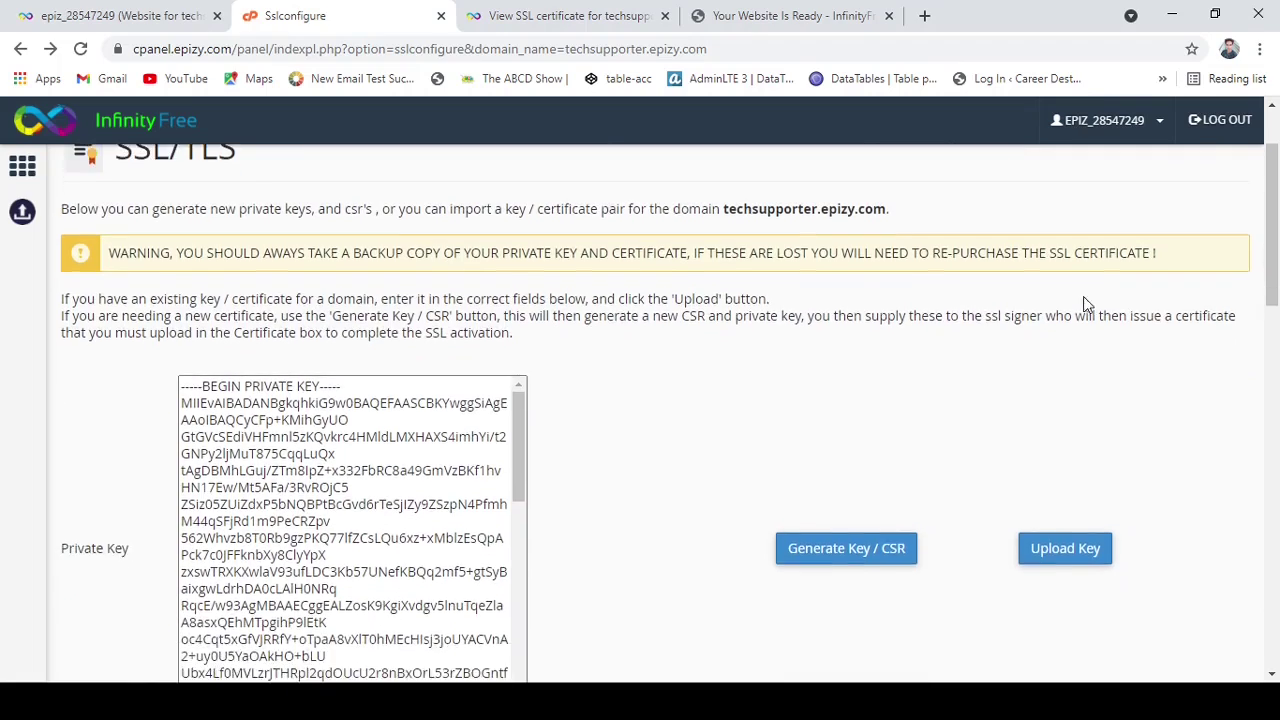
{"action": "scroll", "coordinate": [1087, 304], "scroll_direction": "down", "scroll_amount": 7}
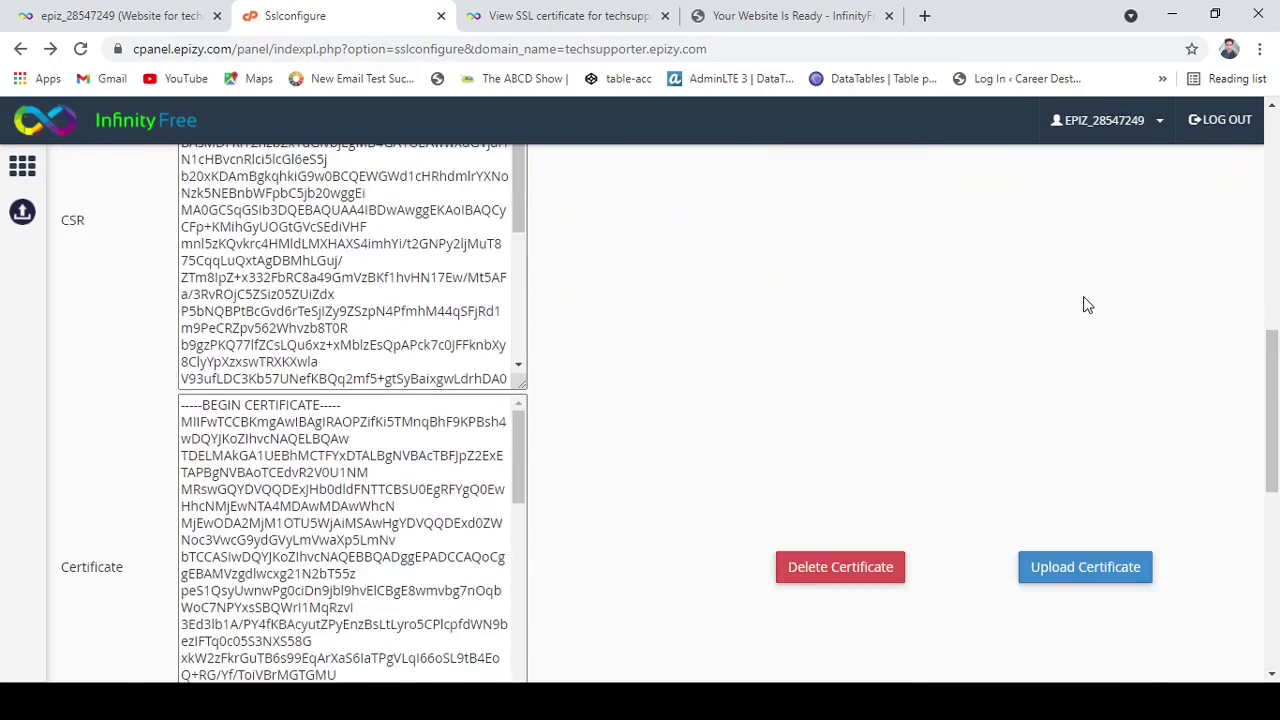
{"action": "scroll", "coordinate": [1087, 304], "scroll_direction": "down", "scroll_amount": 2}
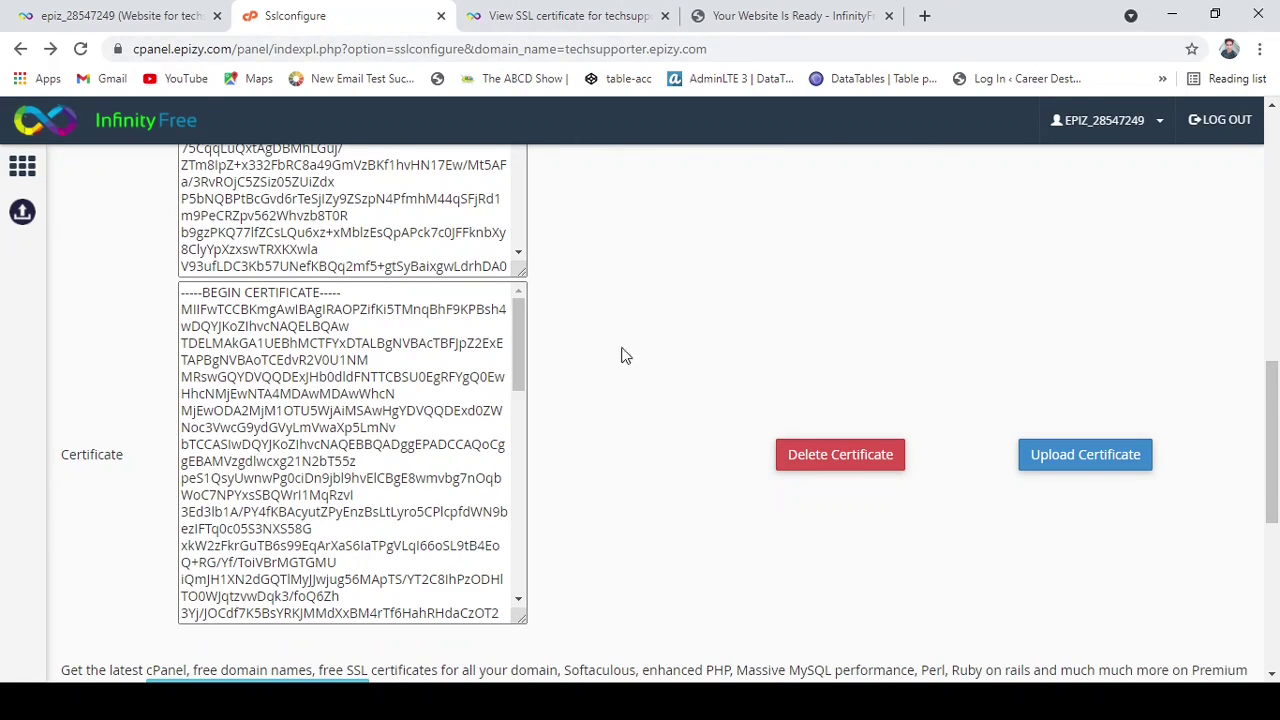
Reload the techsupporter.epizy.com 'Your Website Is Ready' tab twice to check the site.
{"action": "left_click", "coordinate": [772, 22]}
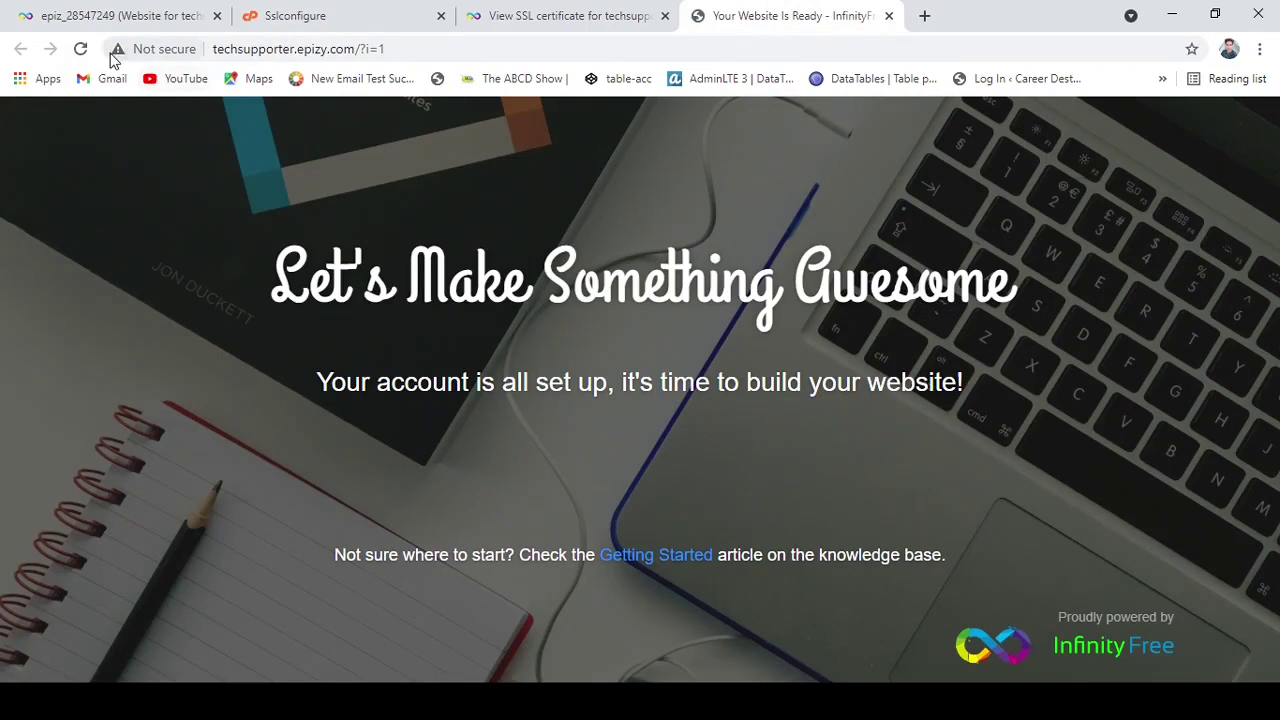
{"action": "left_click", "coordinate": [83, 55]}
{"action": "left_click", "coordinate": [81, 50]}
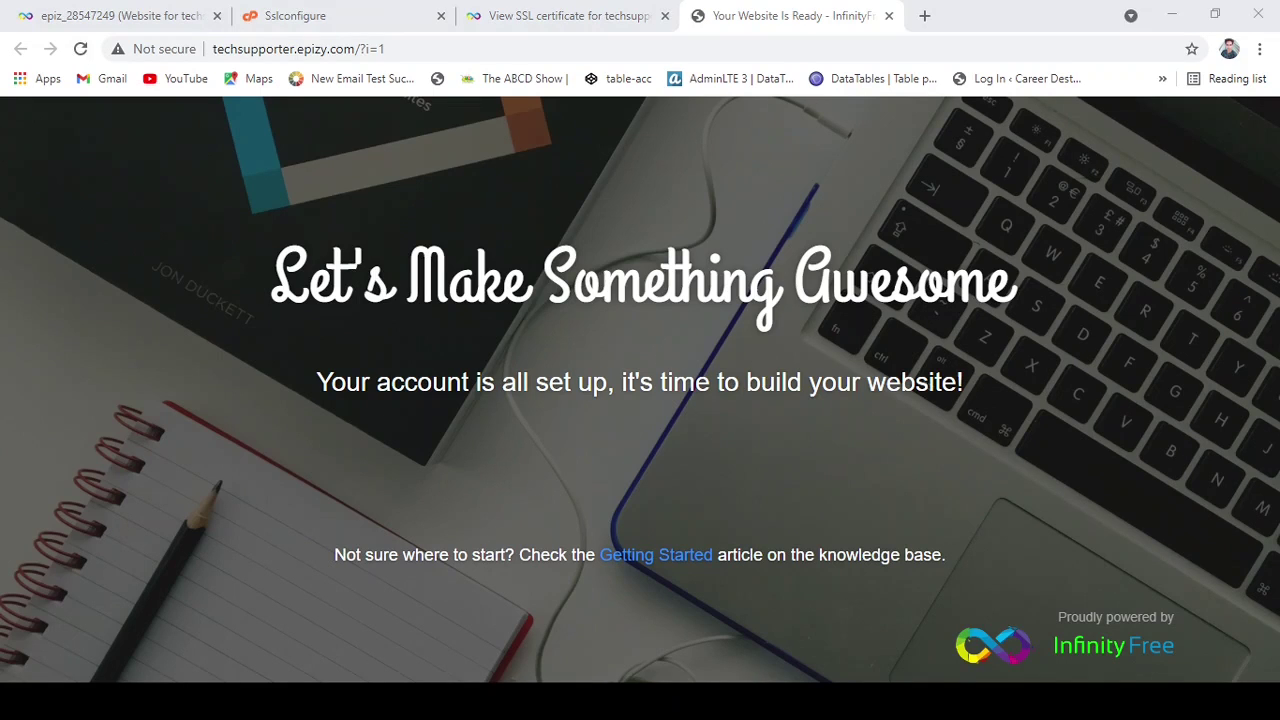